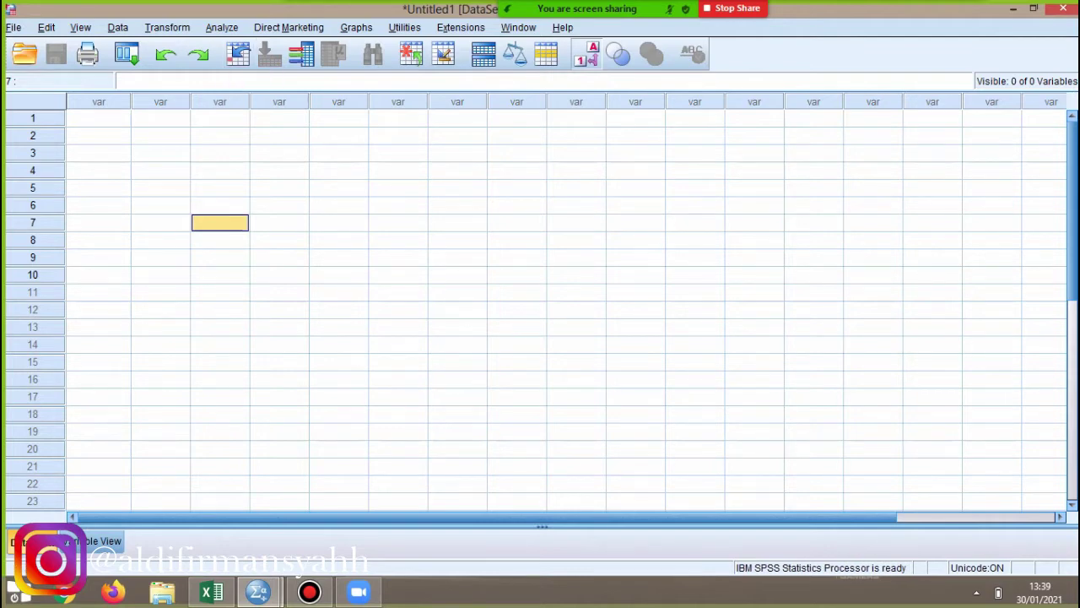
Switch to Excel and correct the second class heading in cell D9 to "12 IPA 2"
{"action": "left_click", "coordinate": [211, 592]}
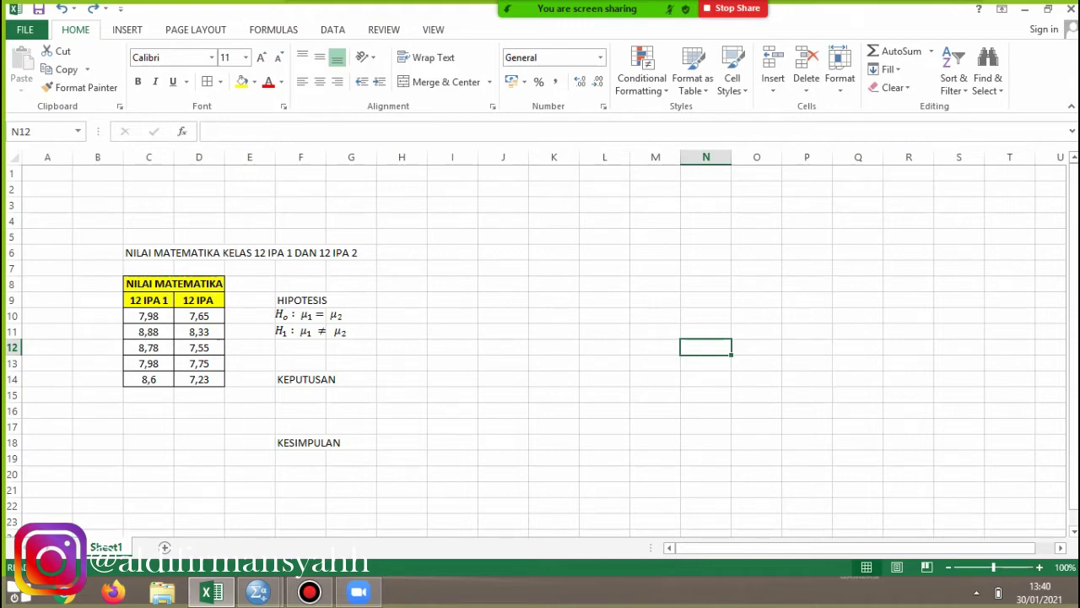
{"action": "left_click", "coordinate": [200, 301]}
{"action": "left_click", "coordinate": [255, 132]}
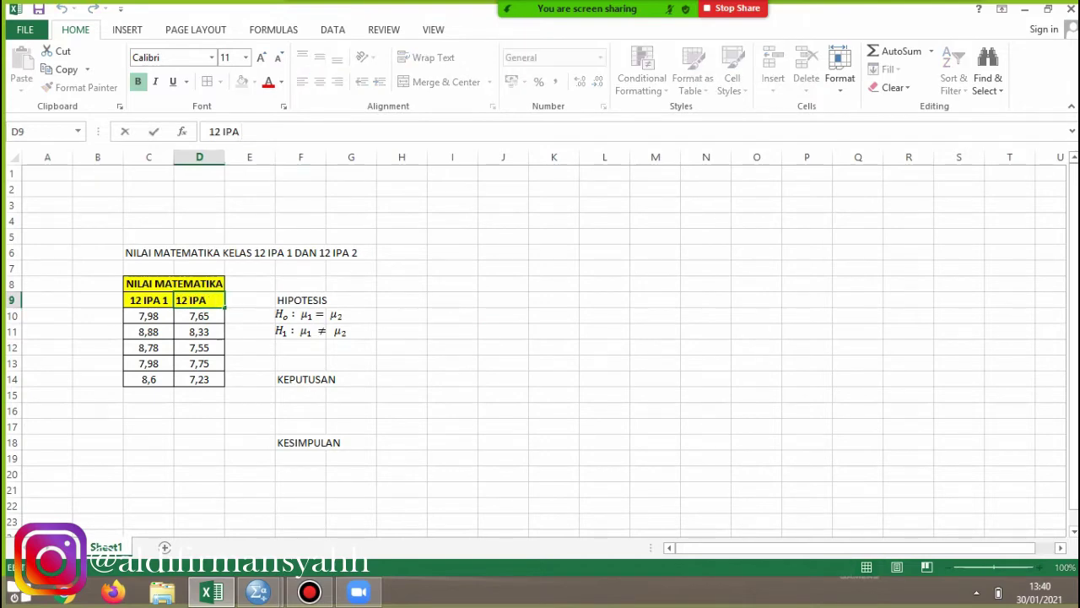
{"action": "type", "text": "2"}
{"action": "left_click", "coordinate": [503, 252]}
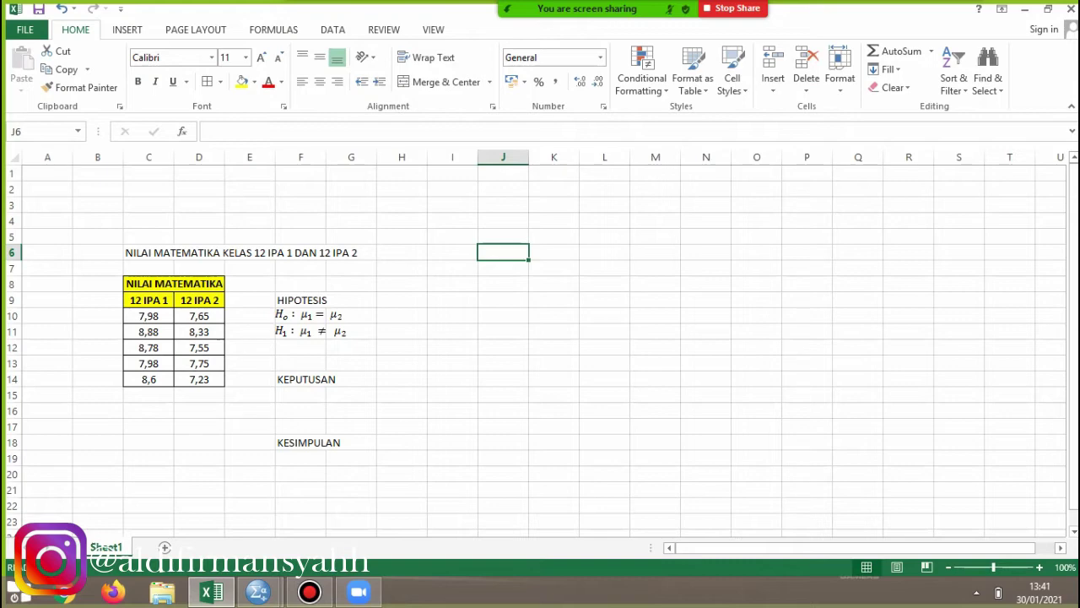
Switch to the SPSS dataset and define the variables hasil and kelas, with the measurement level of hasil set to Nominal
{"action": "left_click", "coordinate": [258, 590]}
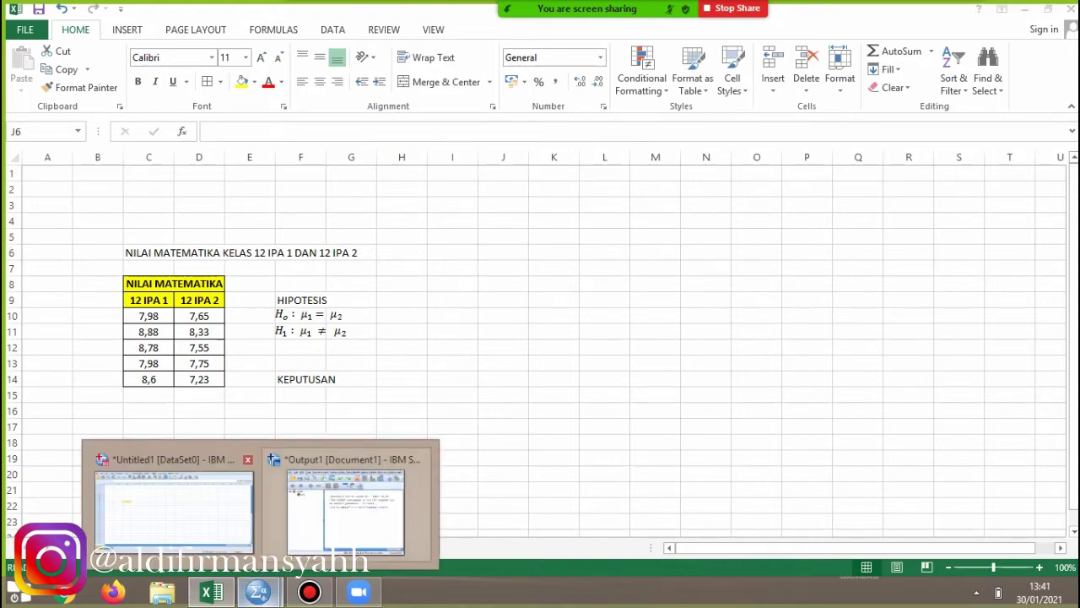
{"action": "left_click", "coordinate": [173, 506]}
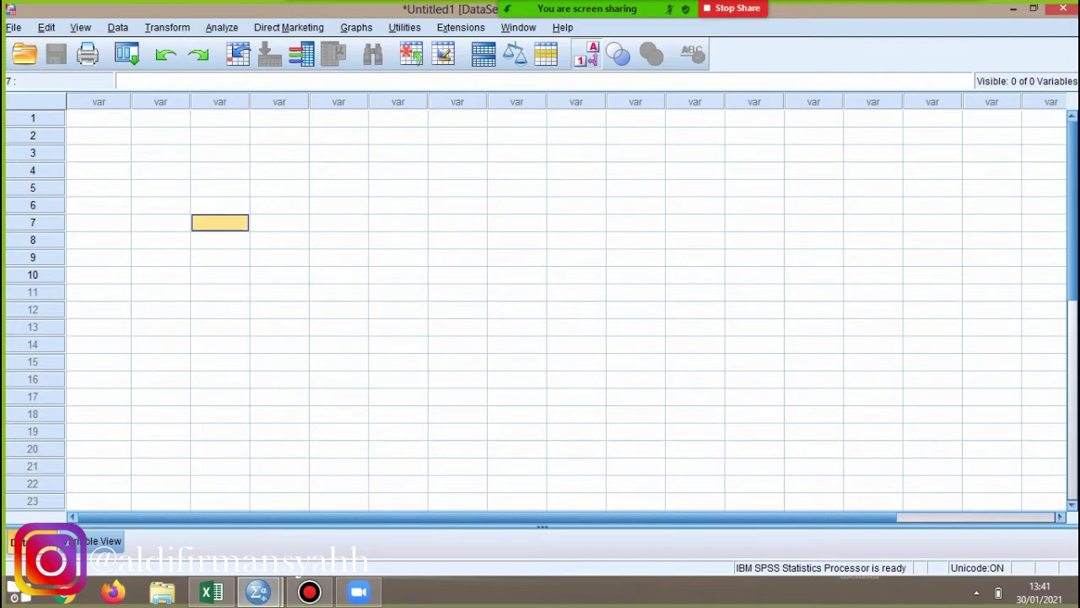
{"action": "mouse_move", "coordinate": [587, 8]}
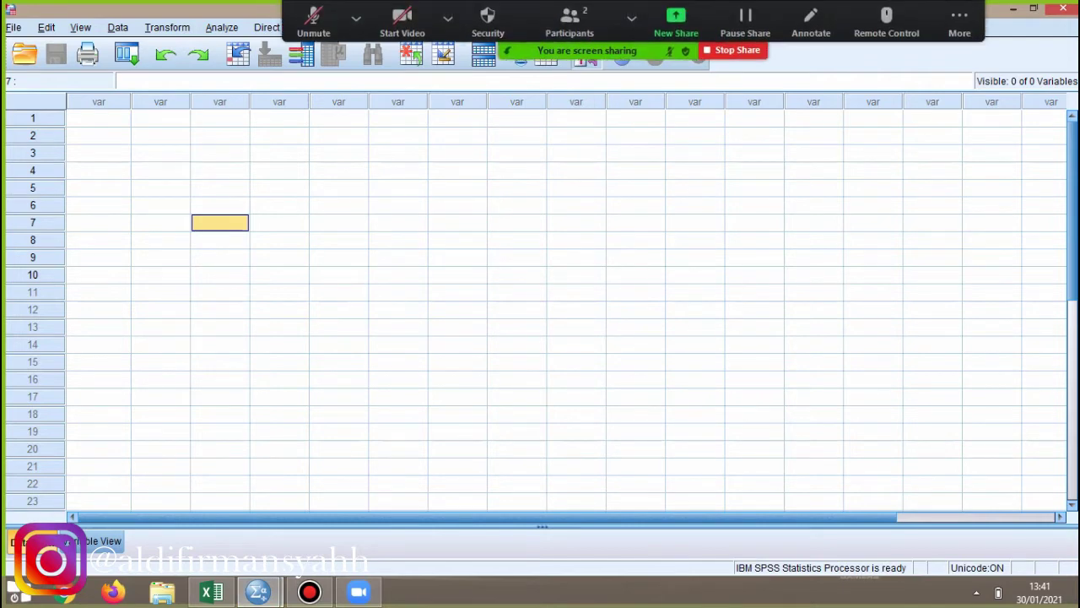
{"action": "left_click", "coordinate": [100, 541]}
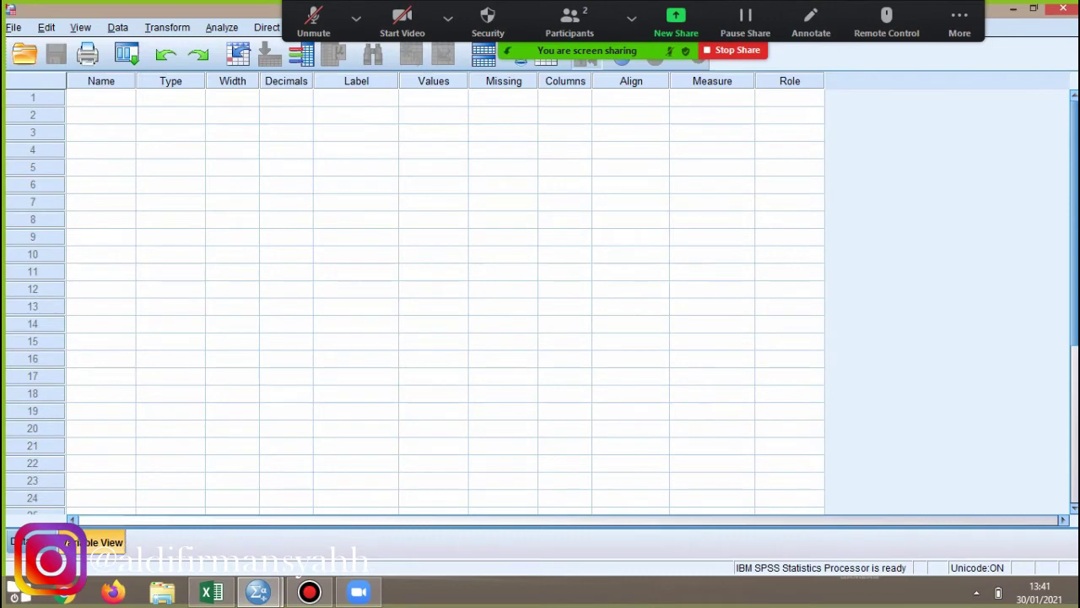
{"action": "left_click", "coordinate": [101, 237]}
{"action": "left_click", "coordinate": [102, 98]}
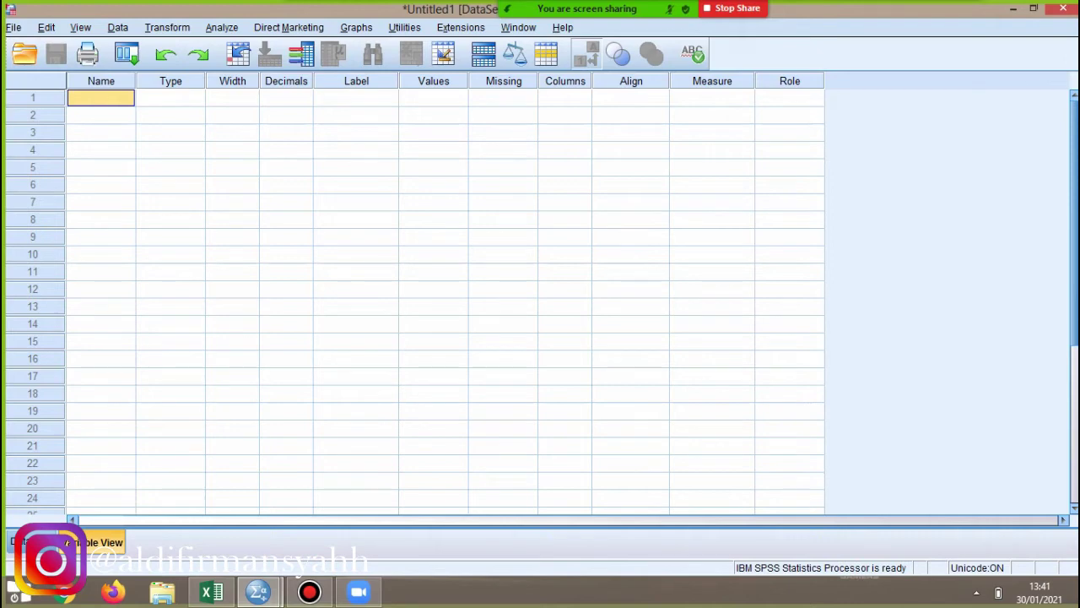
{"action": "type", "text": "hasil"}
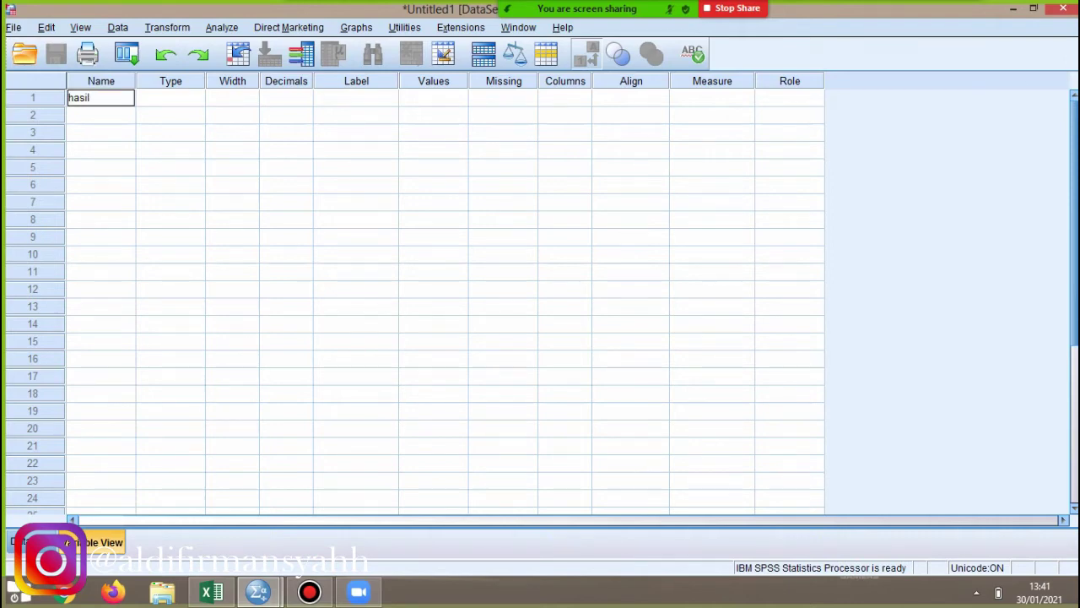
{"action": "key", "text": "Return"}
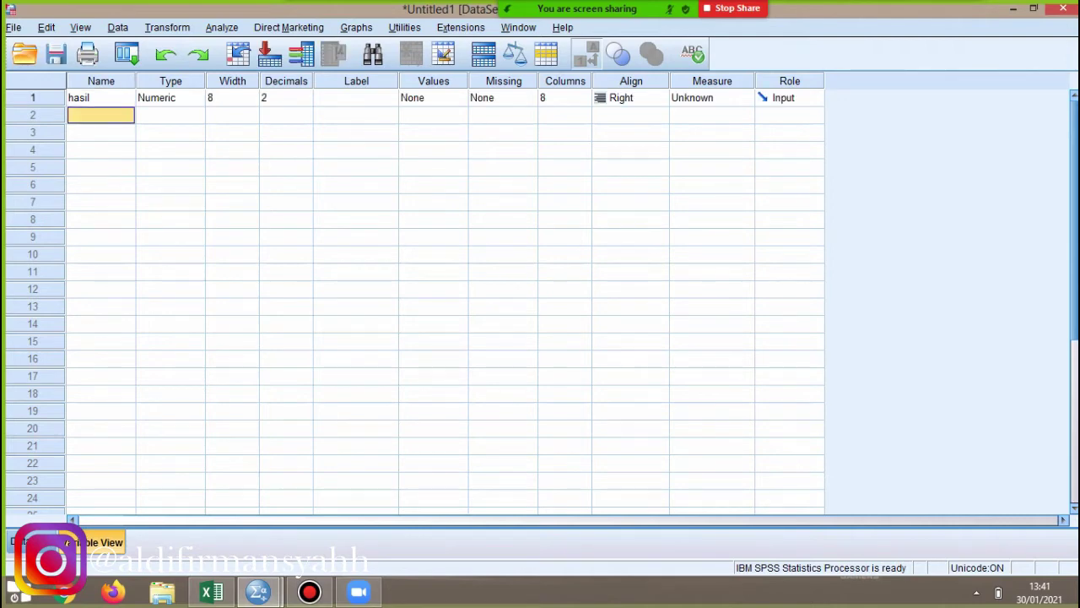
{"action": "type", "text": "kelas"}
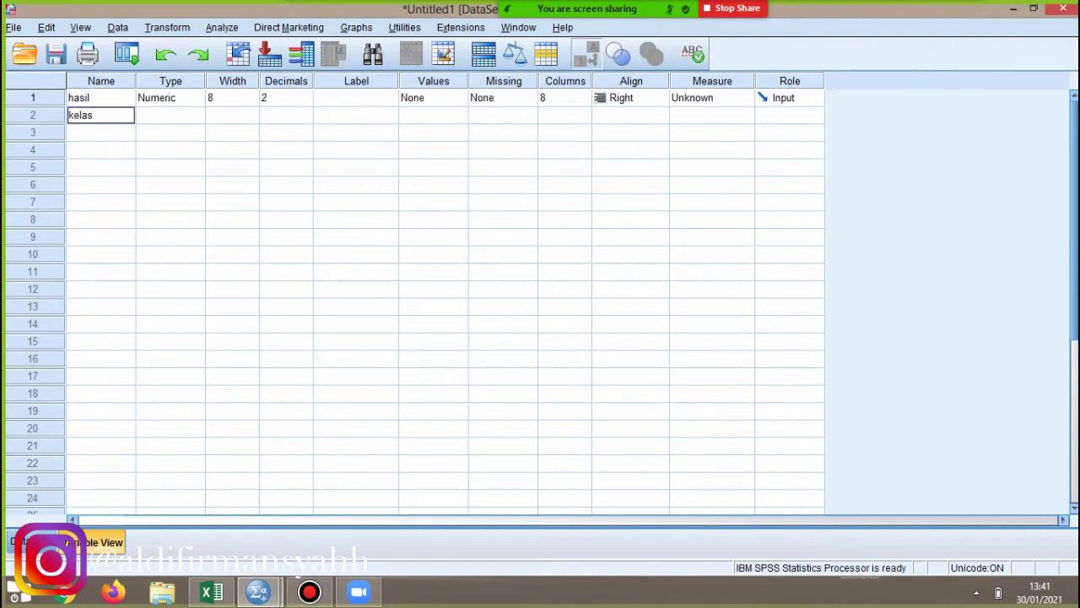
{"action": "left_click", "coordinate": [100, 167]}
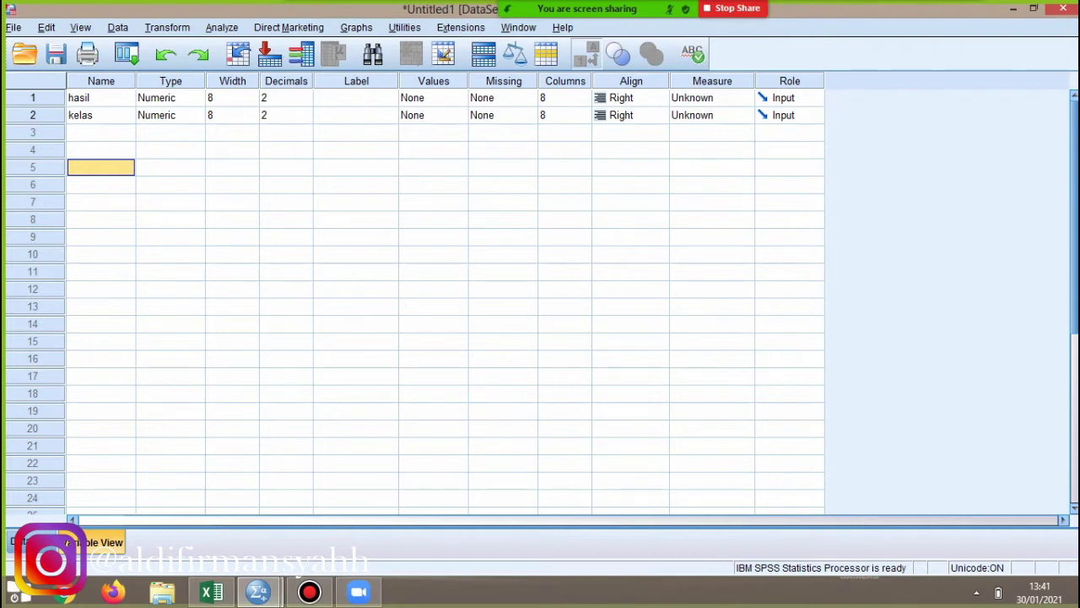
{"action": "left_click", "coordinate": [719, 98]}
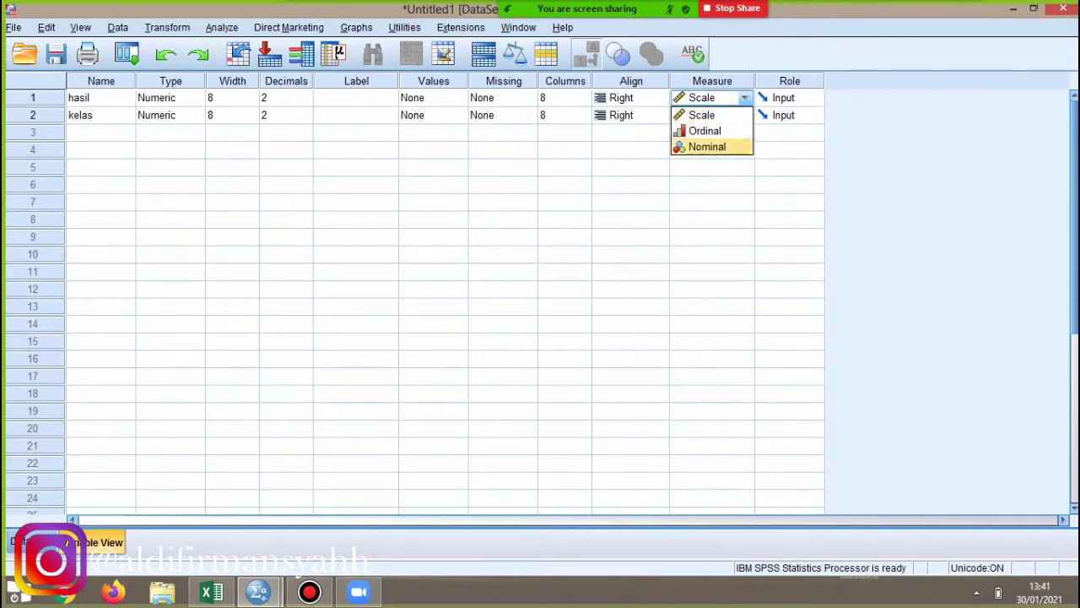
{"action": "key", "text": "Return"}
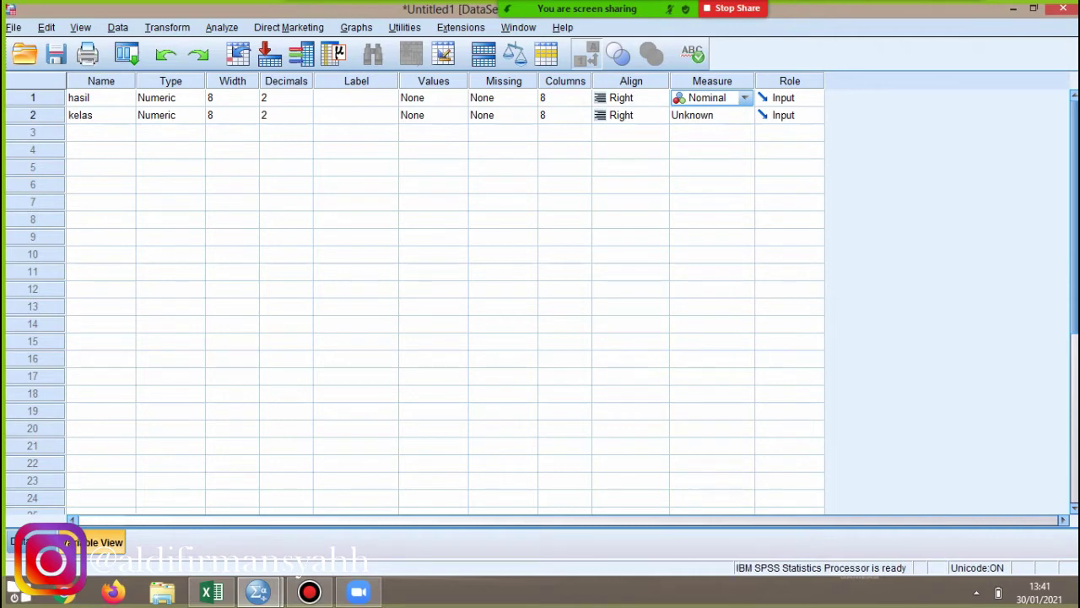
Add a value label to the kelas variable that assigns "ipa 1" to value 1
{"action": "left_click", "coordinate": [433, 115]}
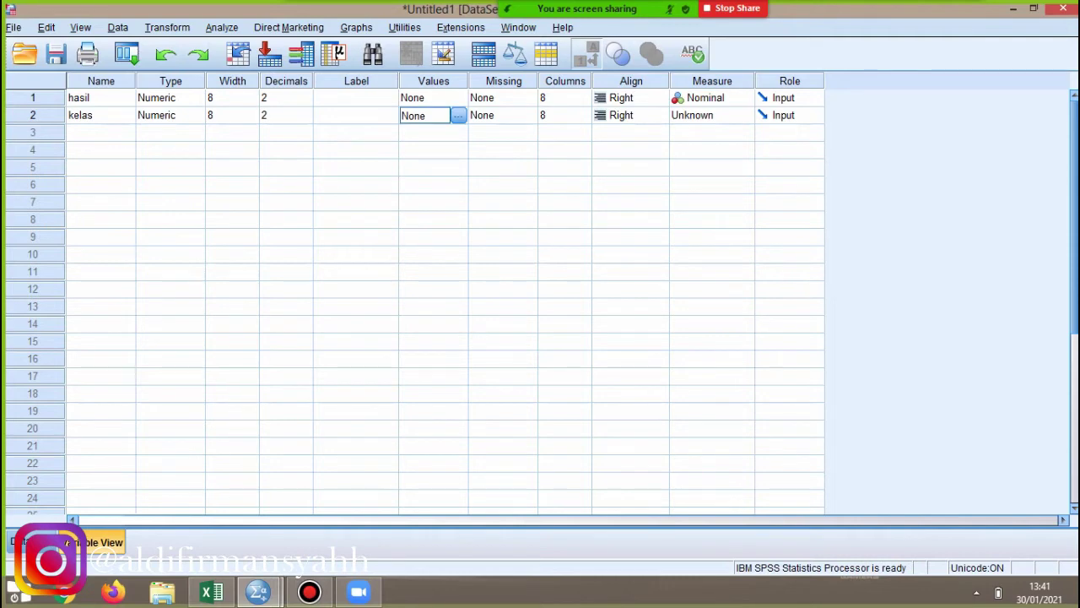
{"action": "left_click", "coordinate": [459, 116]}
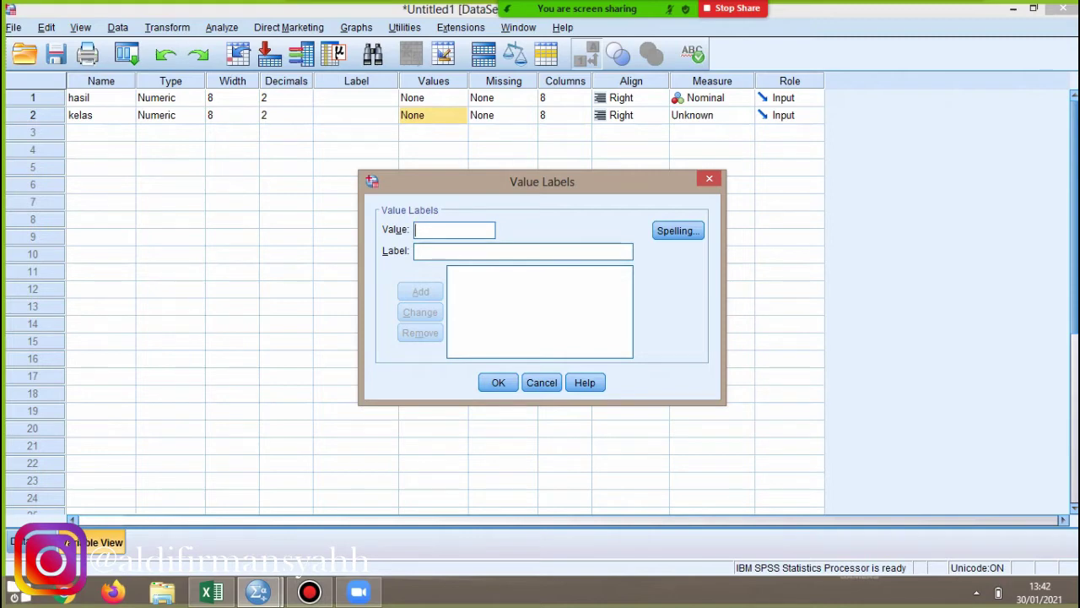
{"action": "type", "text": "1"}
{"action": "left_click", "coordinate": [422, 252]}
{"action": "type", "text": "ip"}
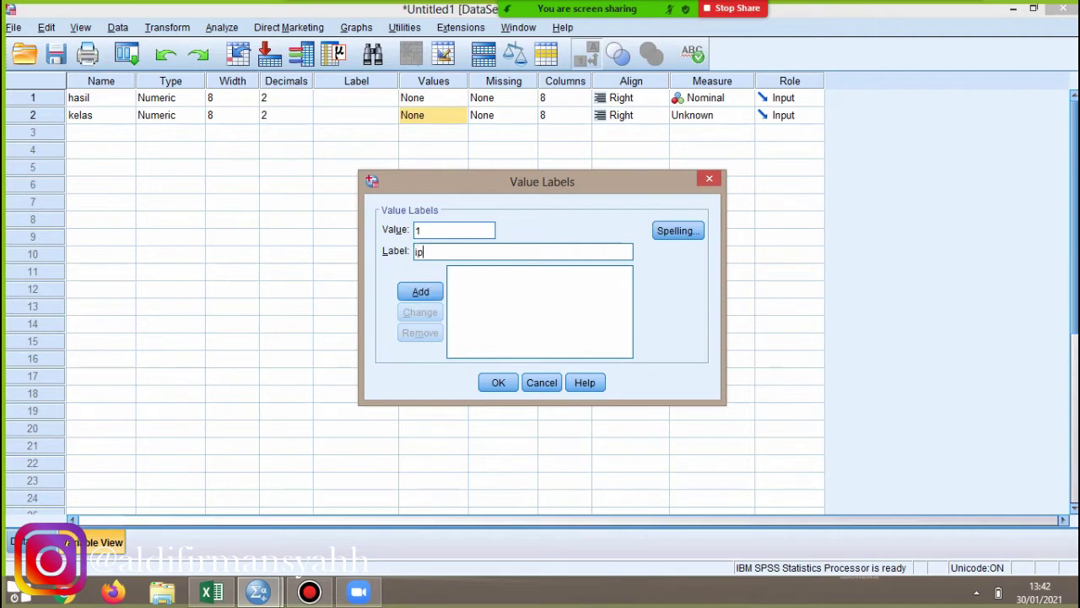
{"action": "type", "text": "a 1"}
{"action": "key", "text": "Return"}
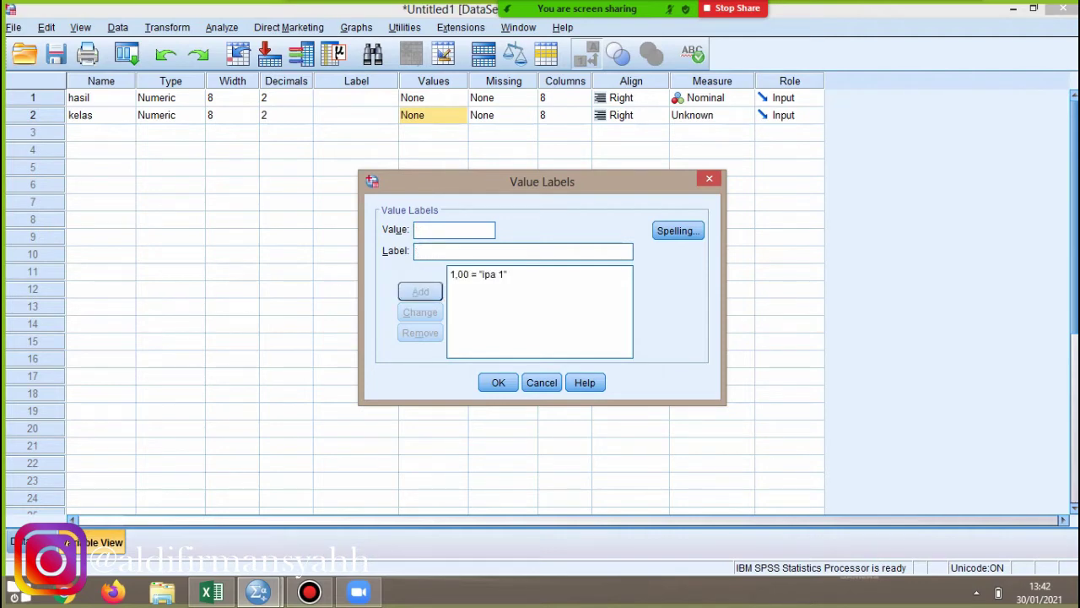
Add the kelas value label "ipa 2" for value 2 and set the measurement level of kelas to Scale
{"action": "type", "text": "2"}
{"action": "key", "text": "Tab"}
{"action": "type", "text": "ip"}
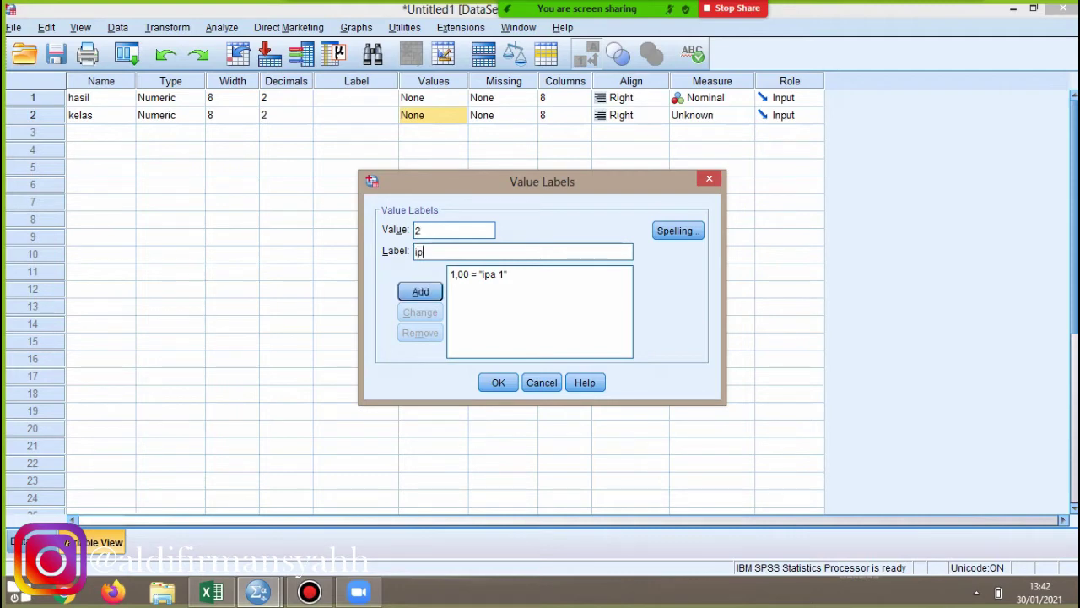
{"action": "type", "text": "a 2"}
{"action": "key", "text": "Return"}
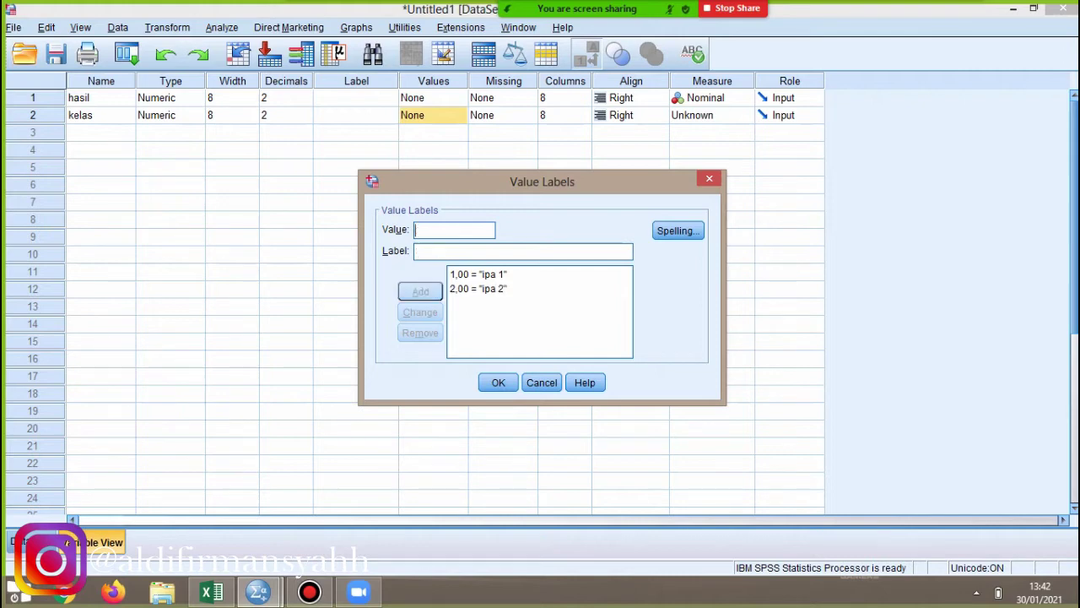
{"action": "key", "text": "Return"}
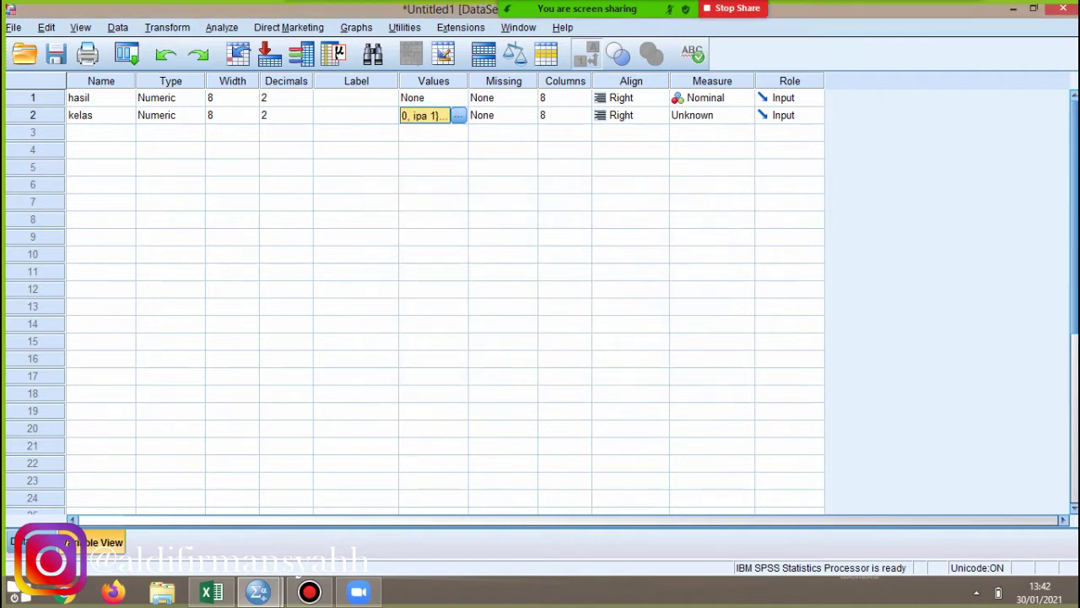
{"action": "left_click", "coordinate": [713, 115]}
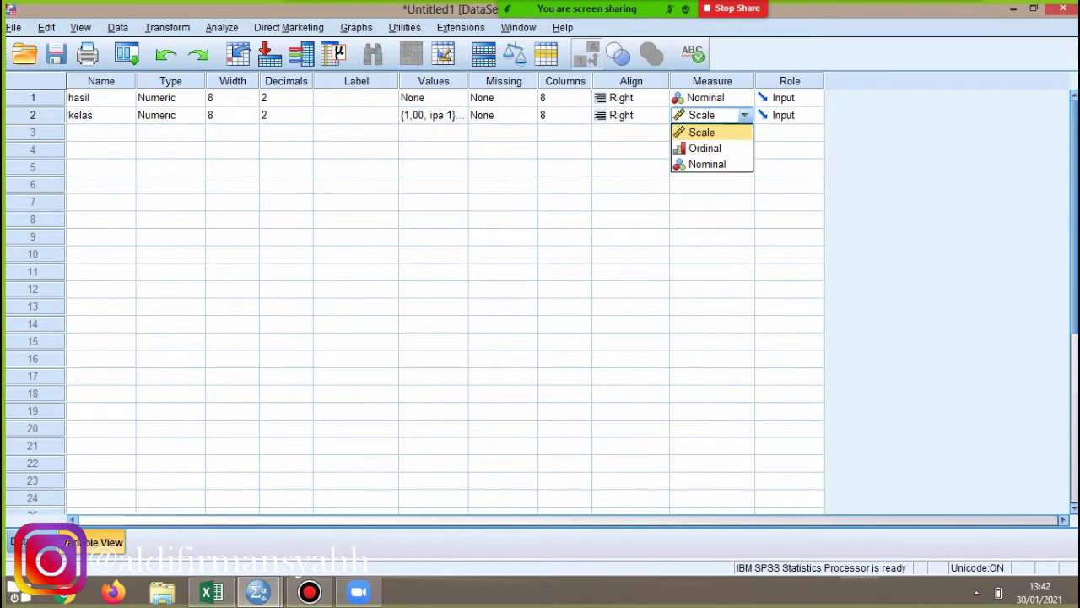
{"action": "left_click", "coordinate": [701, 133]}
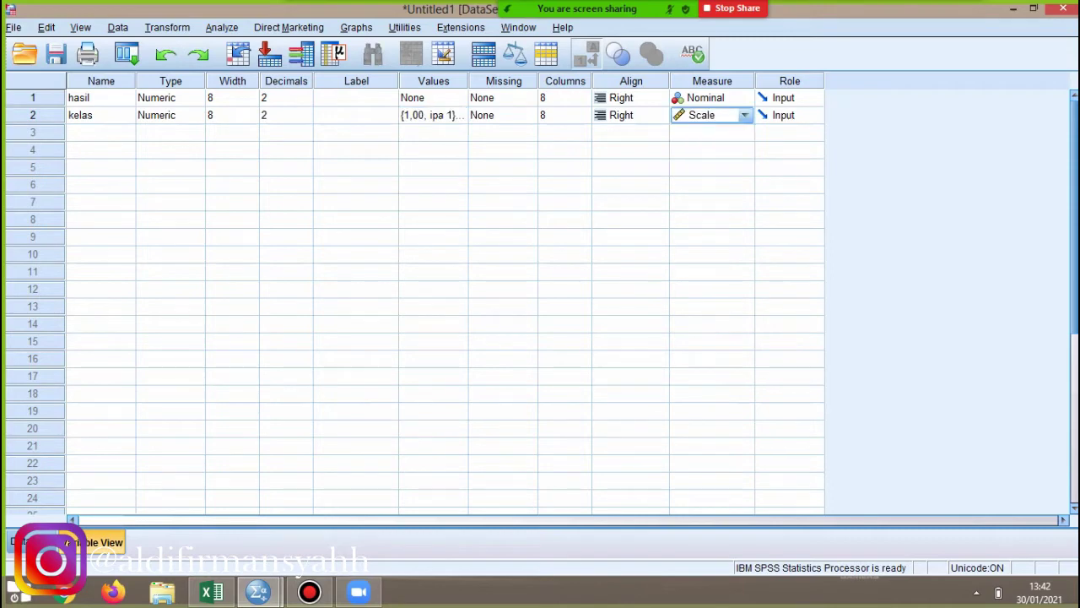
Switch to Excel and move the five 12 IPA 2 scores beneath the 12 IPA 1 scores, into cells C15:C19
{"action": "left_click", "coordinate": [32, 542]}
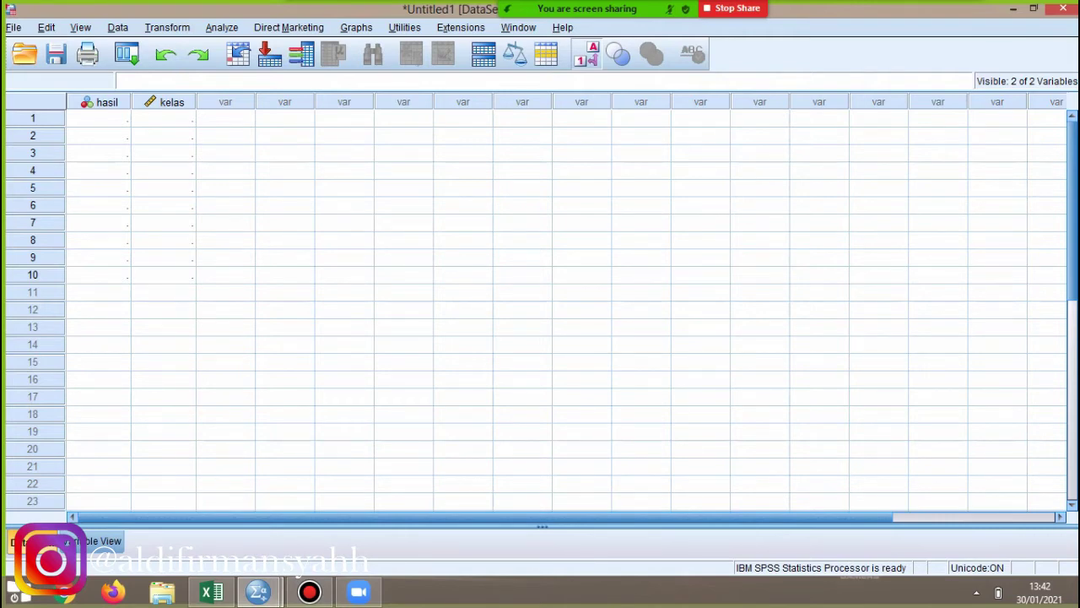
{"action": "key", "text": "alt+Tab"}
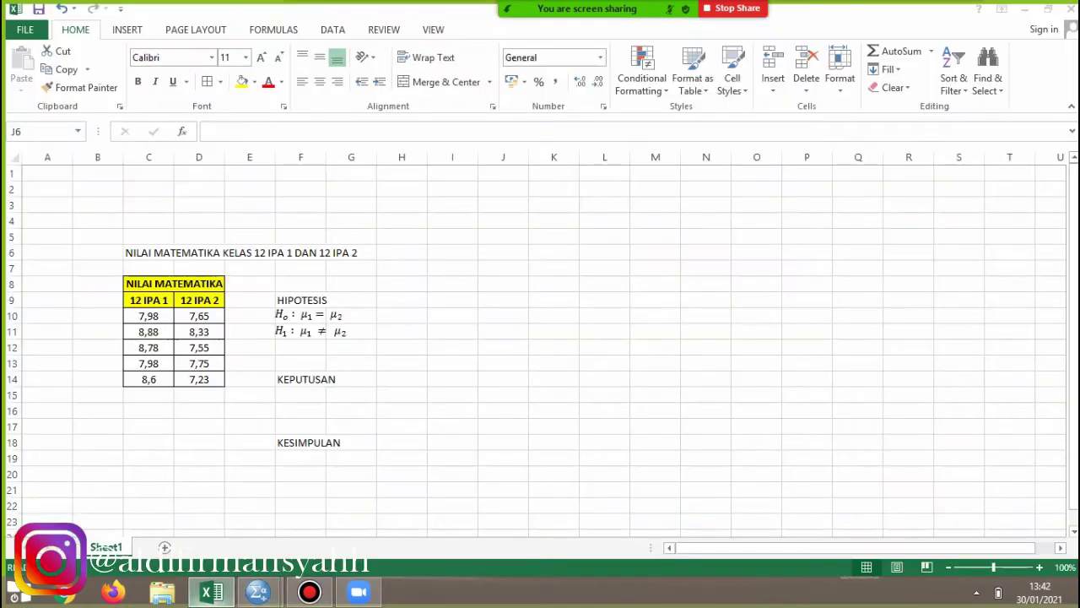
{"action": "left_click_drag", "start_coordinate": [149, 315], "coordinate": [149, 380]}
{"action": "left_click", "coordinate": [149, 410]}
{"action": "left_click_drag", "start_coordinate": [199, 316], "coordinate": [174, 451]}
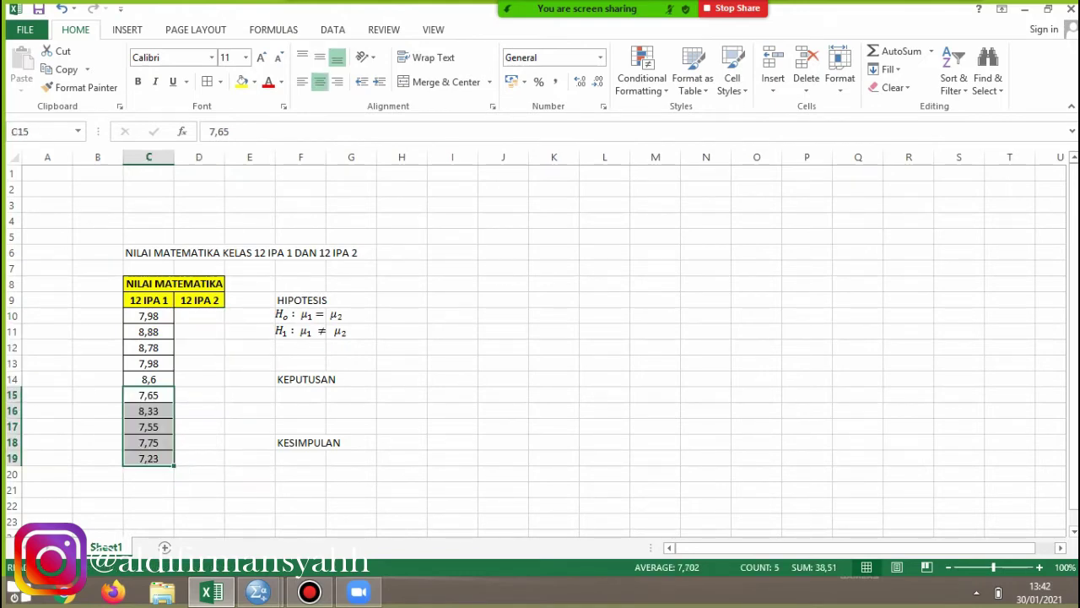
Copy the combined scores in C10:C19 and paste them into the hasil column of the SPSS dataset, starting at row 1
{"action": "left_click_drag", "start_coordinate": [149, 315], "coordinate": [148, 364]}
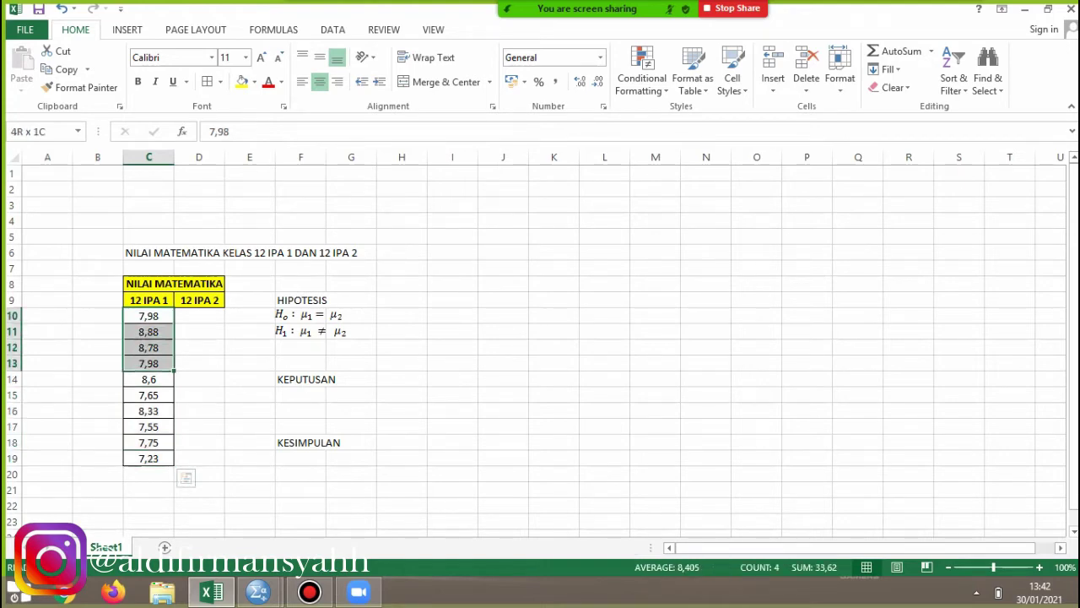
{"action": "key", "text": "Down"}
{"action": "key", "text": "Down"}
{"action": "key", "text": "Down"}
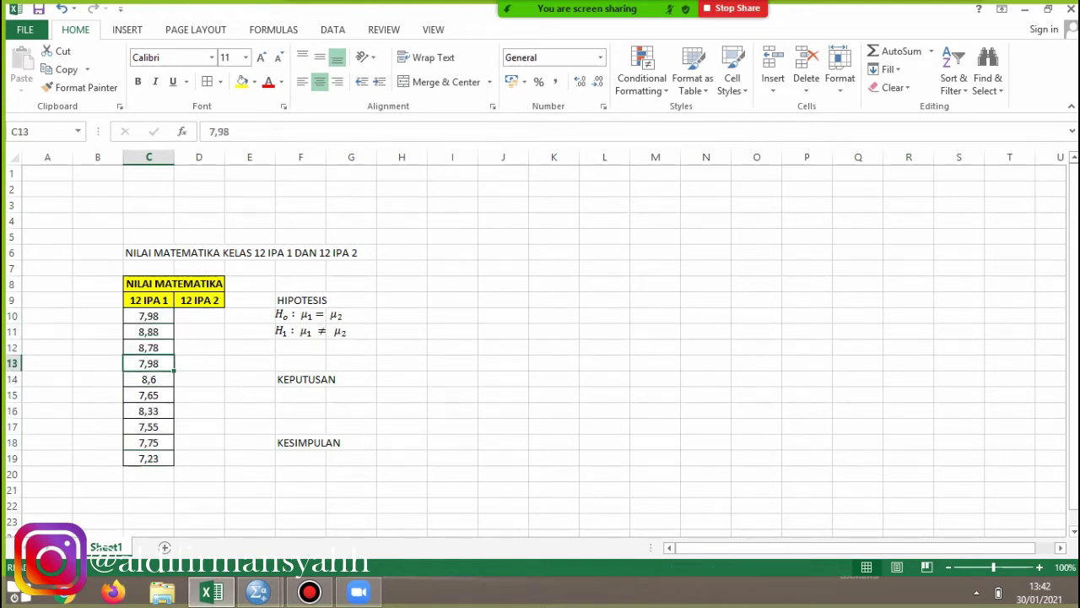
{"action": "key", "text": "Down"}
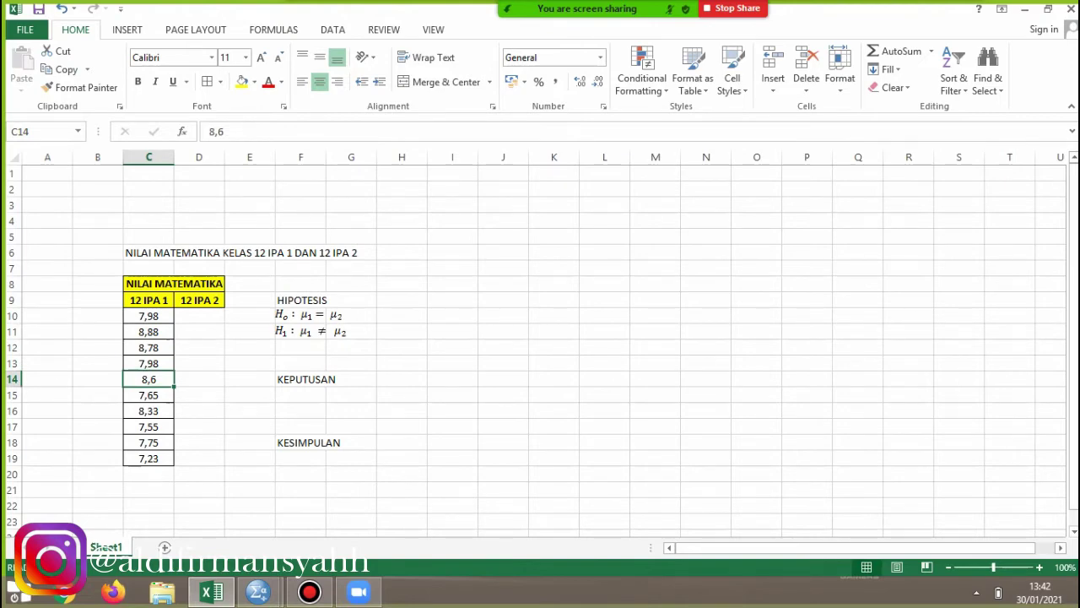
{"action": "left_click_drag", "start_coordinate": [148, 316], "coordinate": [148, 459]}
{"action": "key", "text": "ctrl+c"}
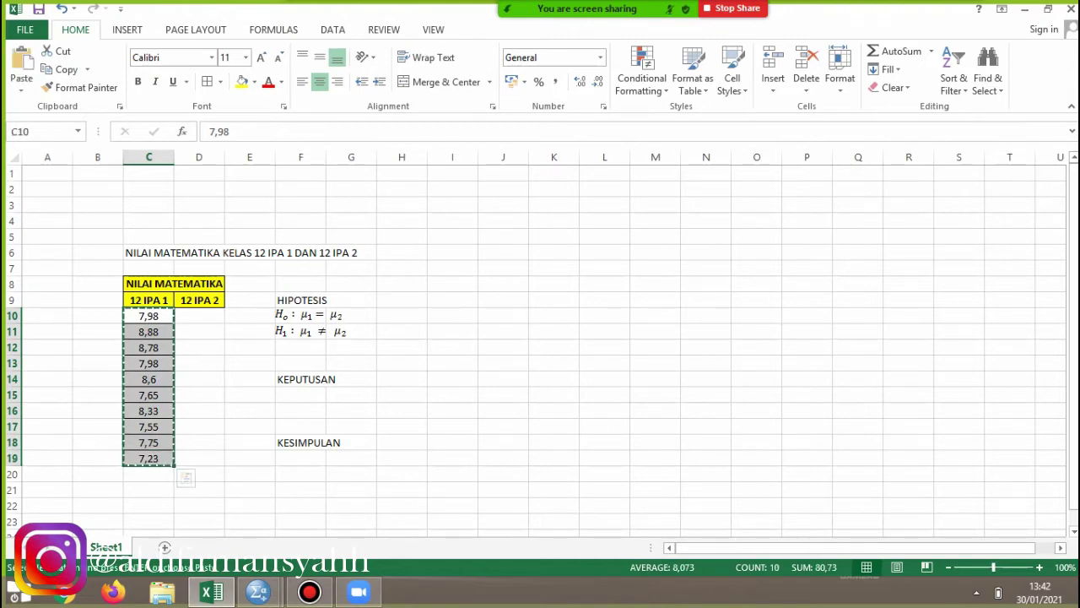
{"action": "mouse_move", "coordinate": [258, 592]}
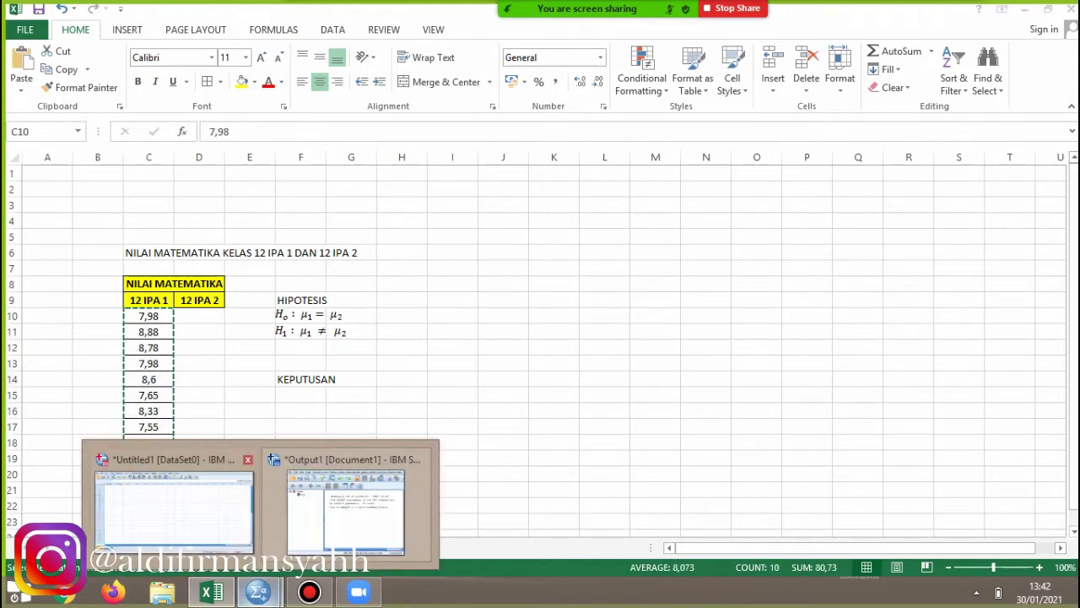
{"action": "left_click", "coordinate": [173, 506]}
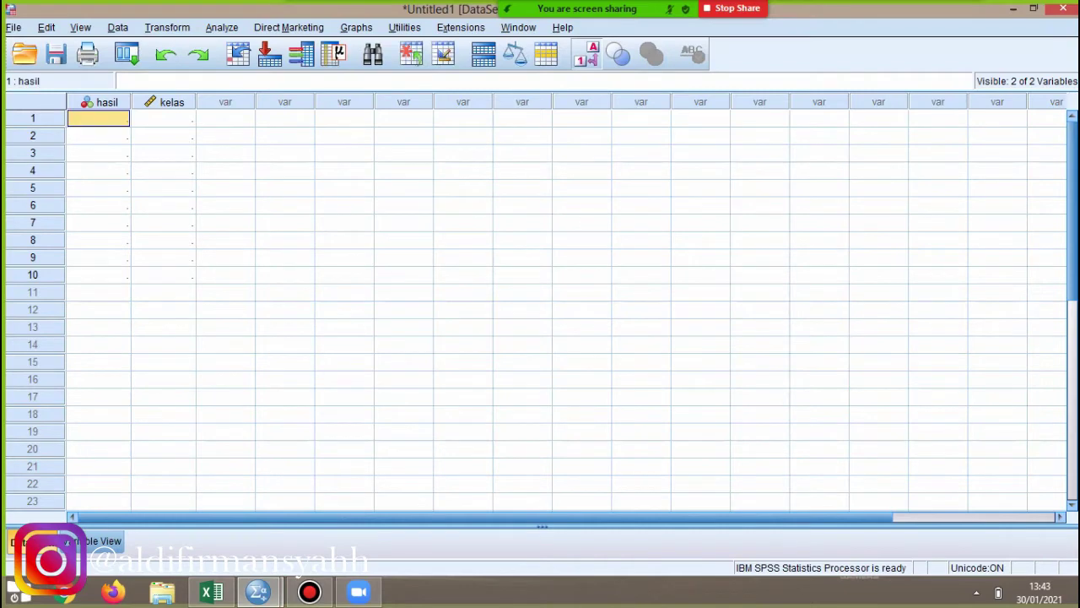
{"action": "key", "text": "ctrl+v"}
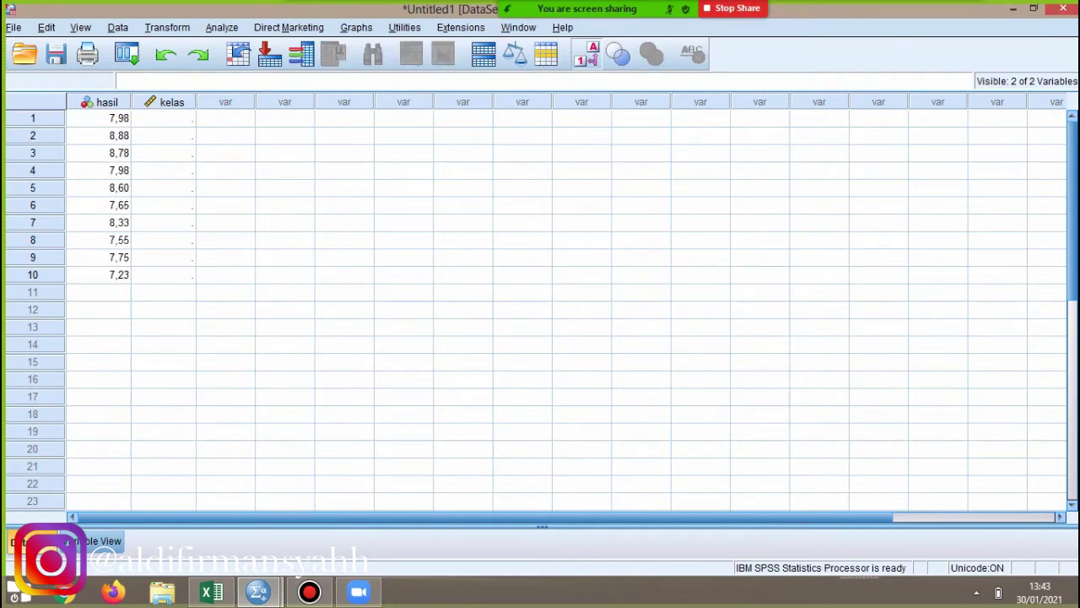
Assign the first five cases to class ipa 1 by entering 1 in the kelas column, rows 1 to 5
{"action": "left_click", "coordinate": [164, 119]}
{"action": "type", "text": "11"}
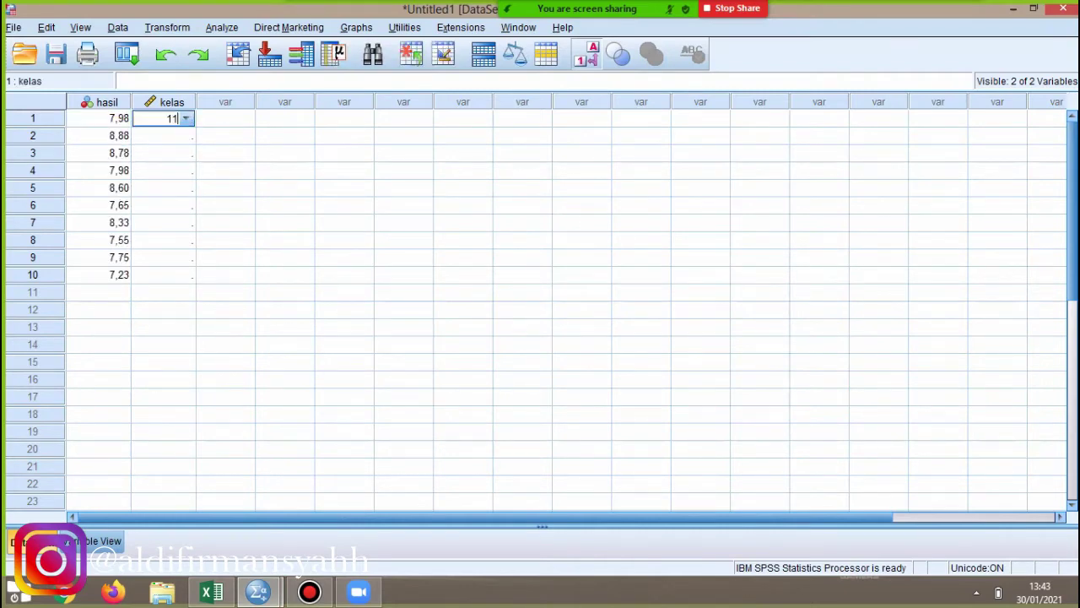
{"action": "key", "text": "Return"}
{"action": "type", "text": "11"}
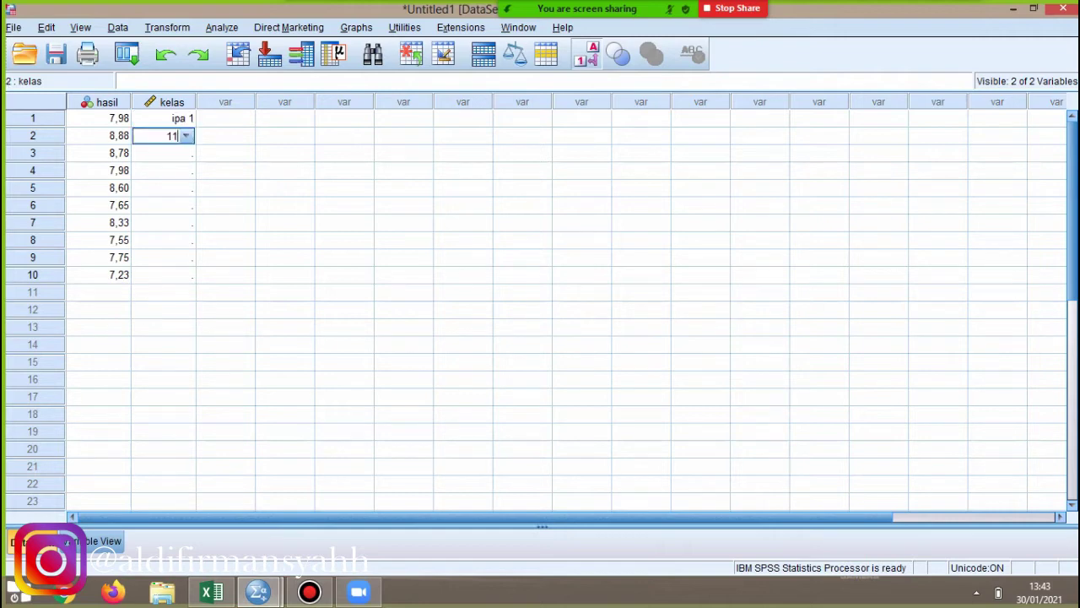
{"action": "key", "text": "Return"}
{"action": "type", "text": "11"}
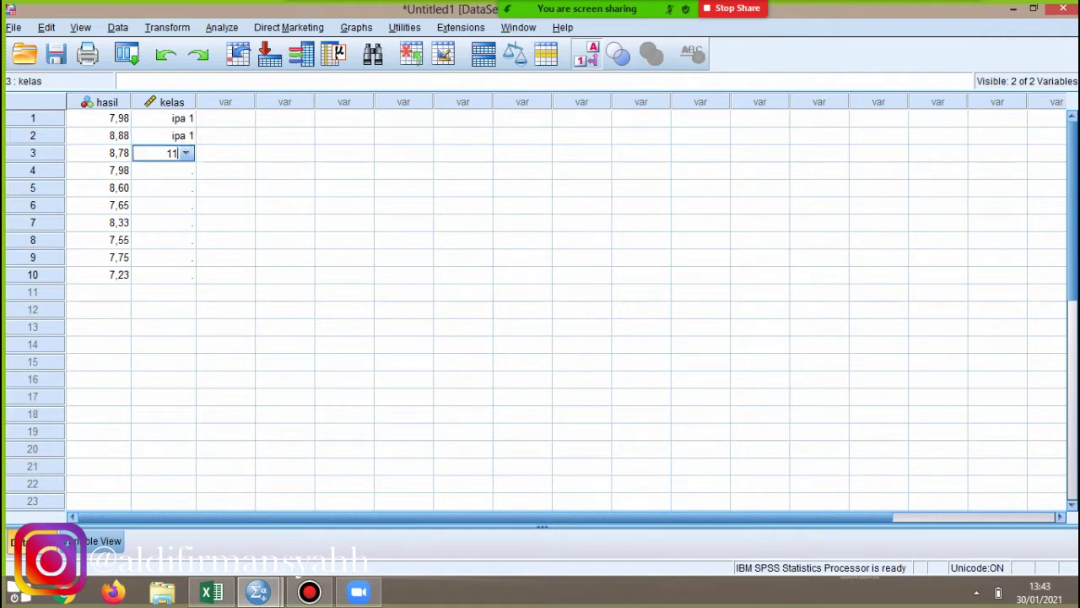
{"action": "key", "text": "Return"}
{"action": "type", "text": "11"}
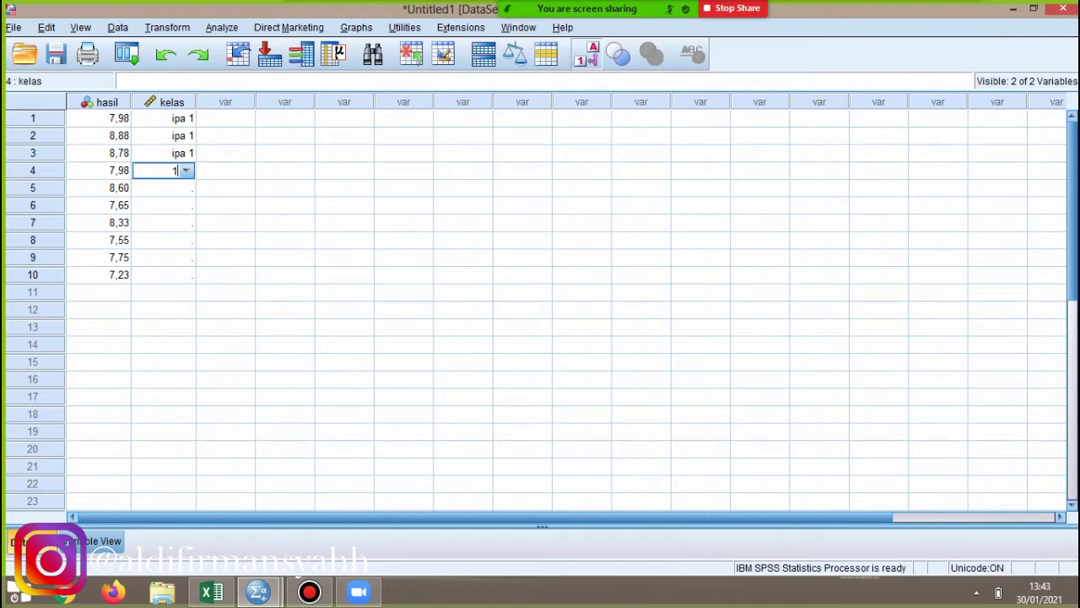
{"action": "key", "text": "Return"}
{"action": "type", "text": "11"}
{"action": "key", "text": "Return"}
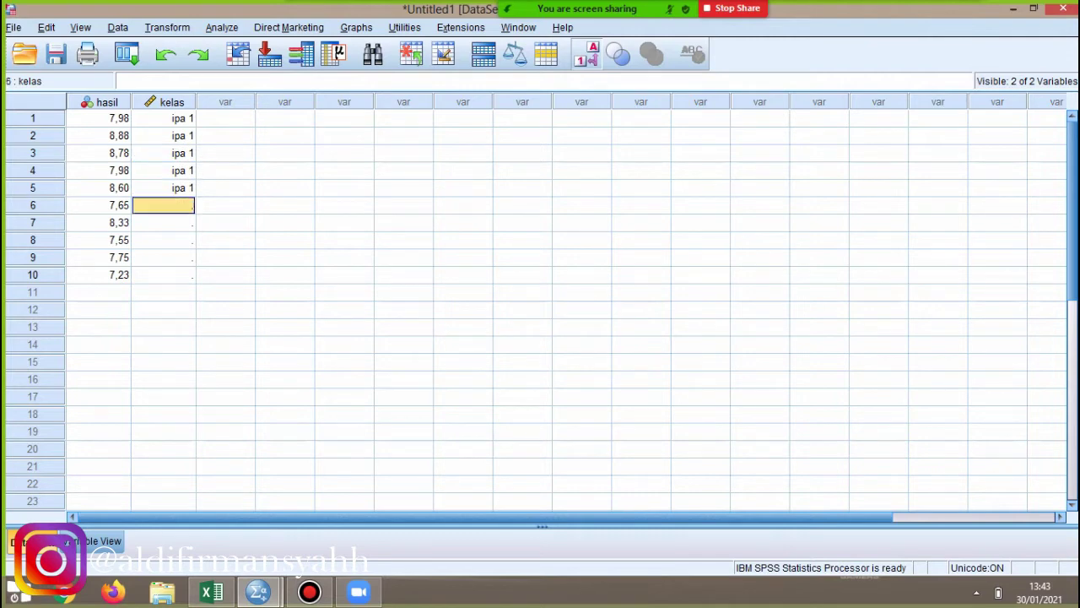
Assign the remaining five cases to class ipa 2 by entering 2 in the kelas column, rows 6 to 10
{"action": "type", "text": "22"}
{"action": "key", "text": "BackSpace"}
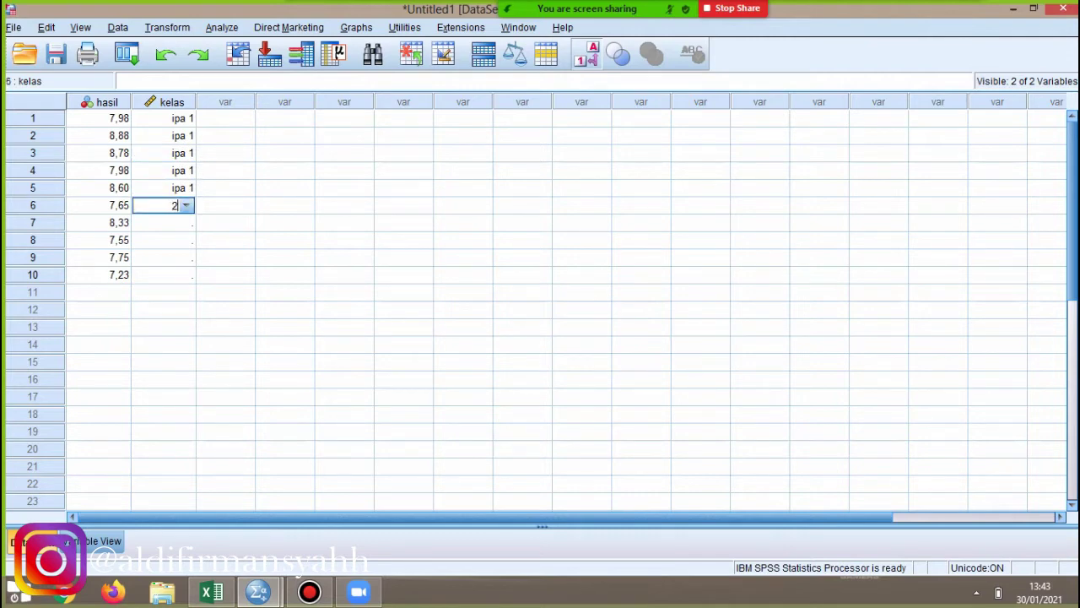
{"action": "key", "text": "Return"}
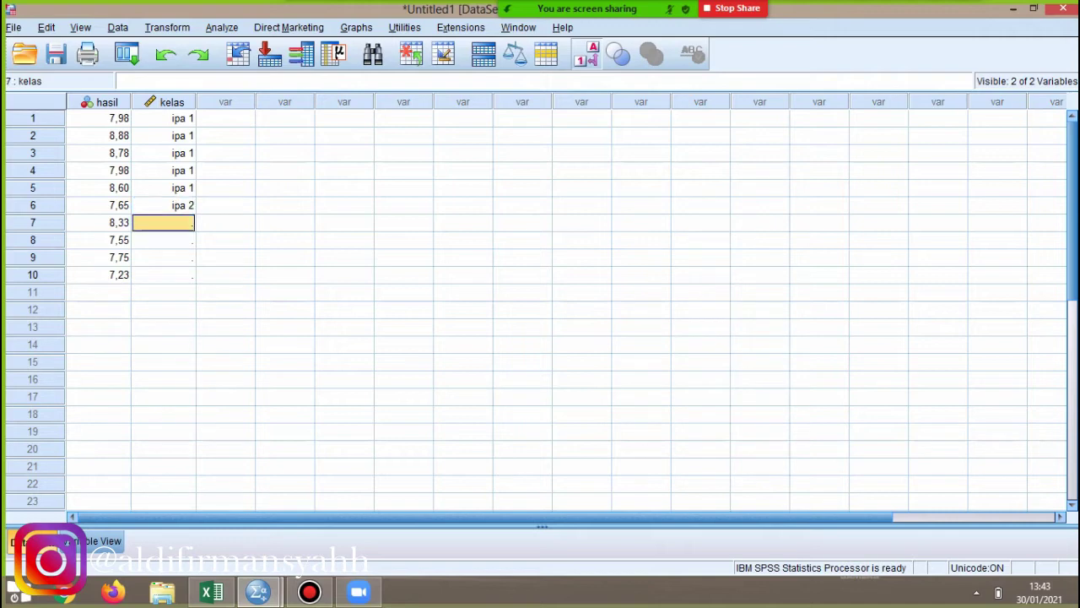
{"action": "type", "text": "22"}
{"action": "key", "text": "BackSpace"}
{"action": "key", "text": "Return"}
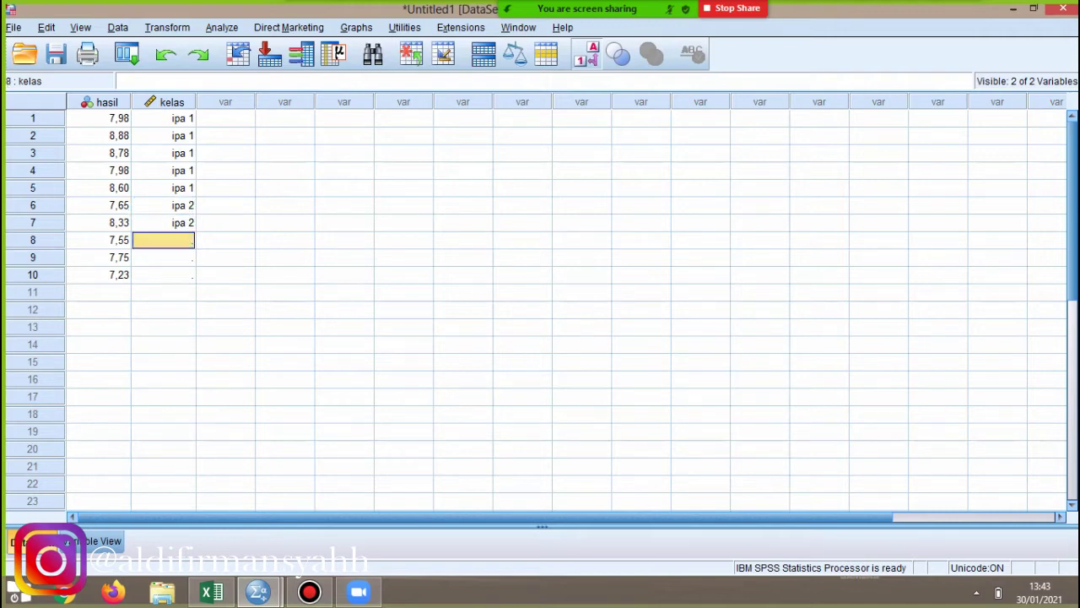
{"action": "type", "text": "2"}
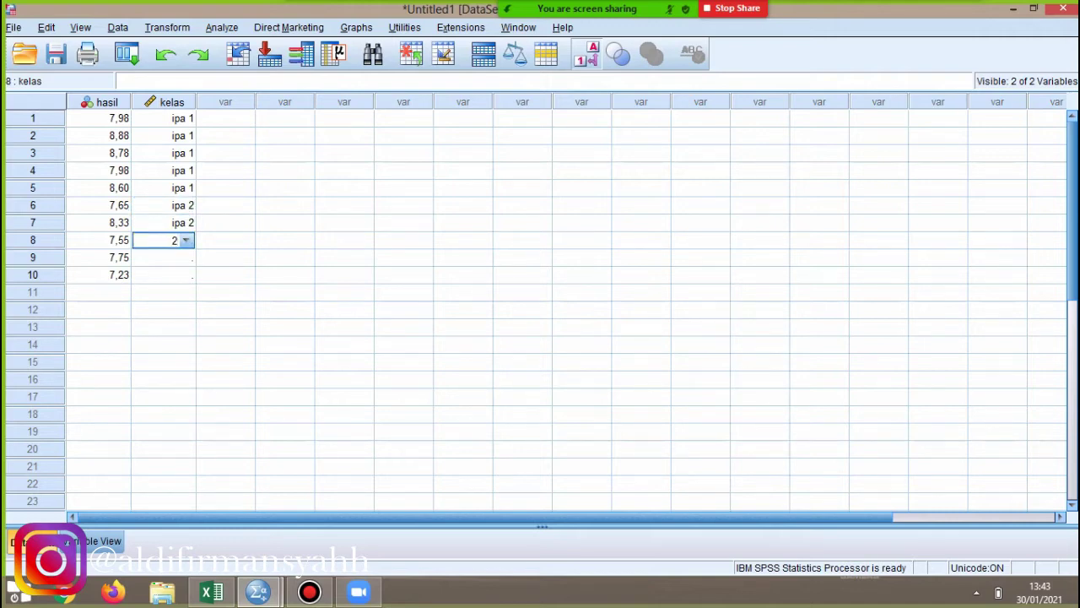
{"action": "key", "text": "Return"}
{"action": "type", "text": "2"}
{"action": "key", "text": "Return"}
{"action": "type", "text": "22"}
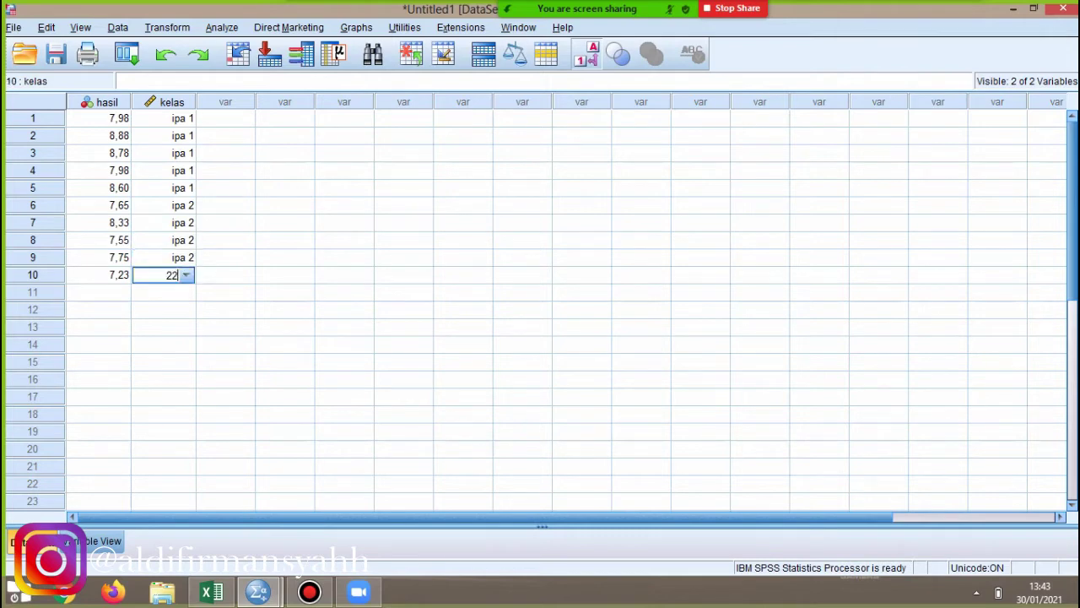
{"action": "key", "text": "BackSpace"}
{"action": "key", "text": "Return"}
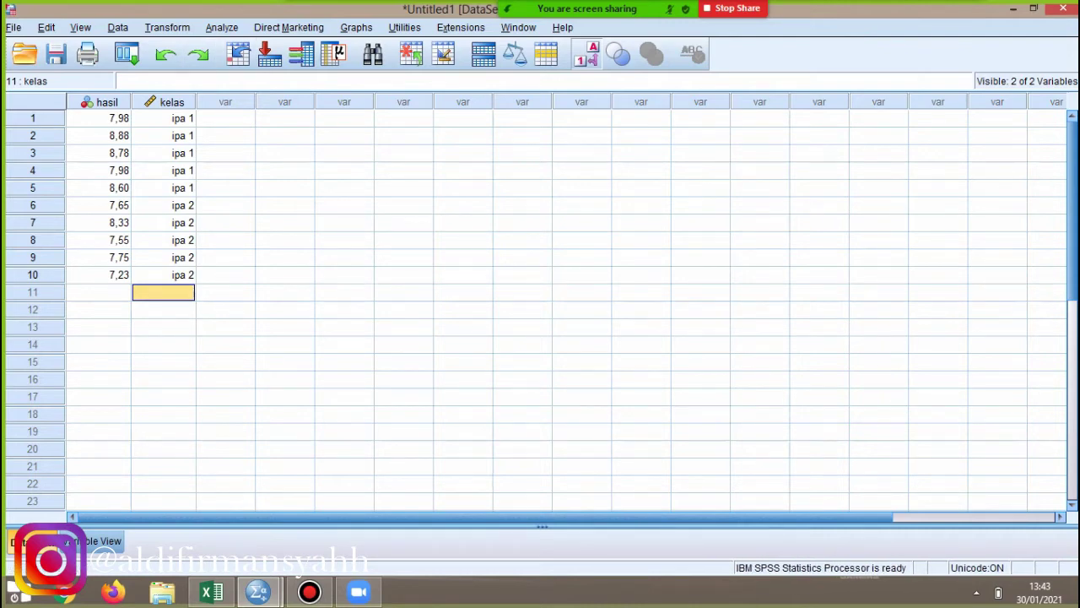
Open the Independent-Samples T Test for comparing the two class means
{"action": "left_click", "coordinate": [222, 28]}
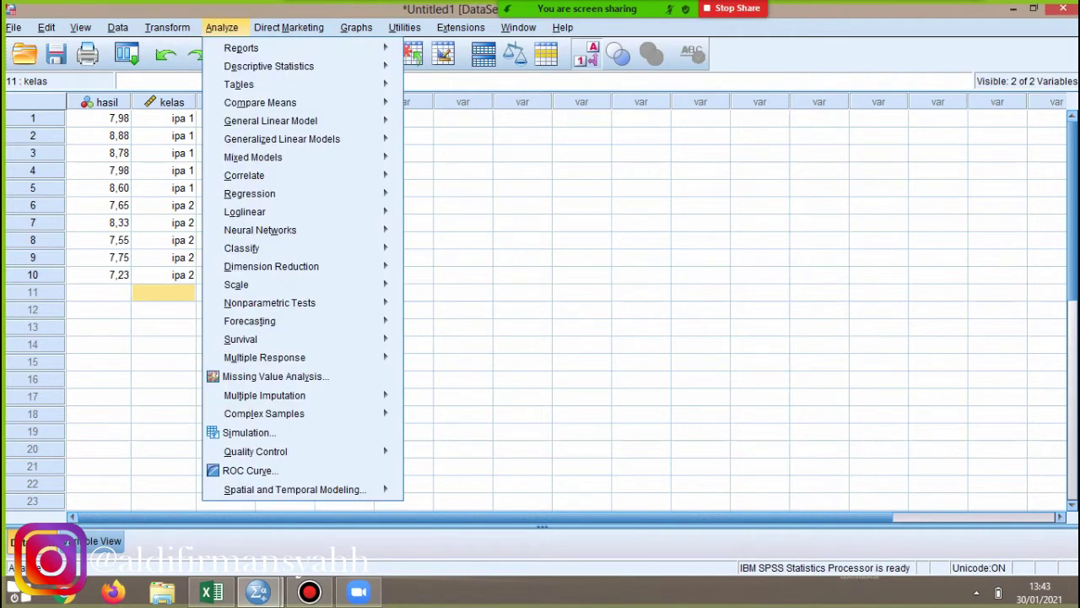
{"action": "key", "text": "Escape"}
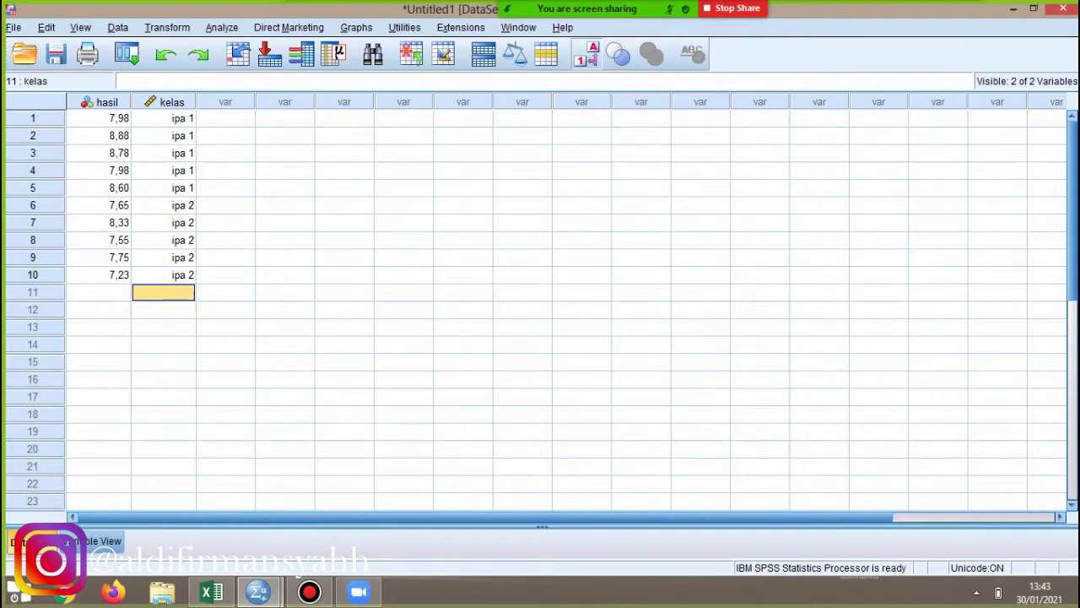
{"action": "key", "text": "alt+a"}
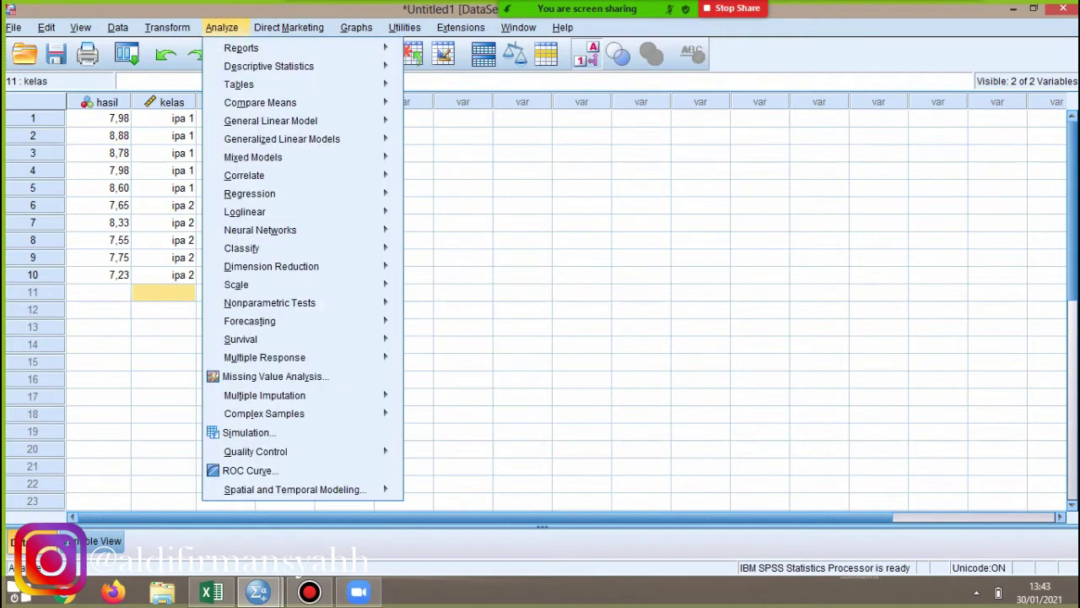
{"action": "key", "text": "Right"}
{"action": "key", "text": "Left"}
{"action": "key", "text": "Down"}
{"action": "key", "text": "Down"}
{"action": "key", "text": "Down"}
{"action": "key", "text": "Down"}
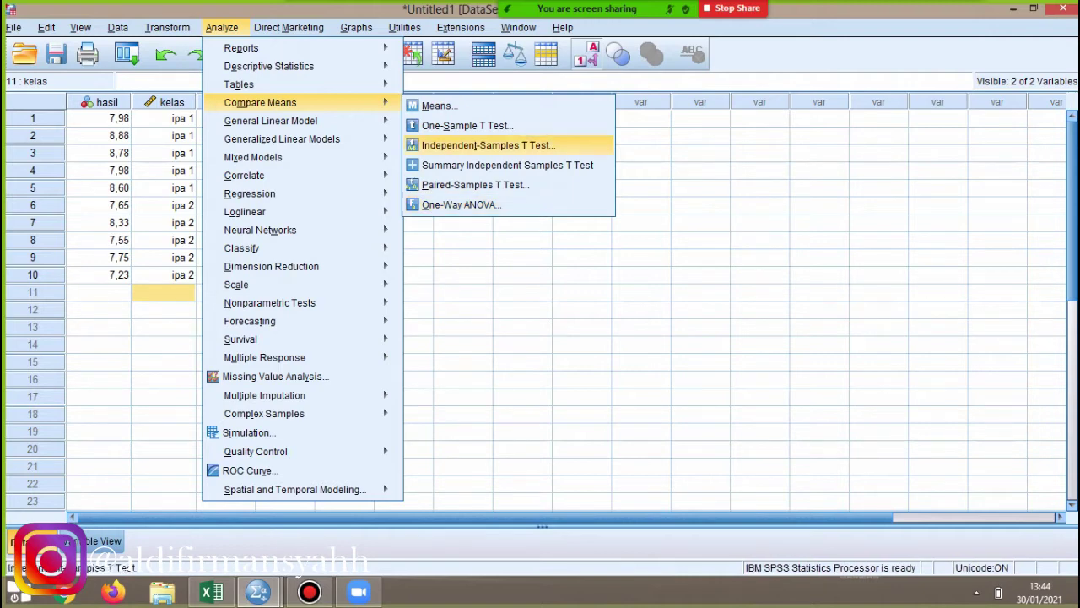
{"action": "left_click", "coordinate": [488, 145]}
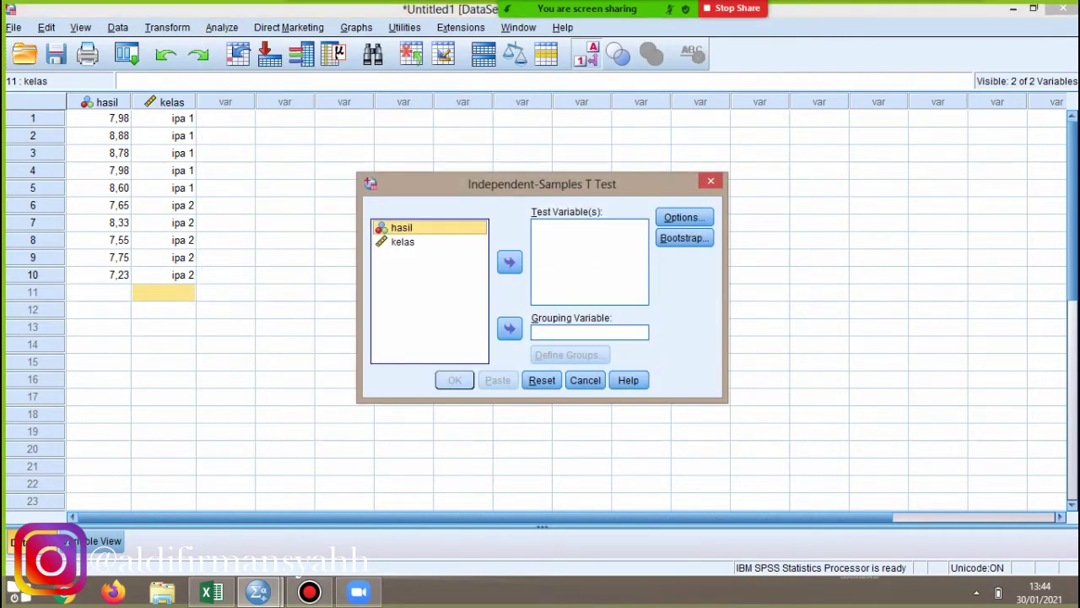
Set hasil as the test variable and kelas as the grouping variable of the t test
{"action": "left_click", "coordinate": [403, 242]}
{"action": "left_click", "coordinate": [401, 228]}
{"action": "left_click", "coordinate": [404, 242]}
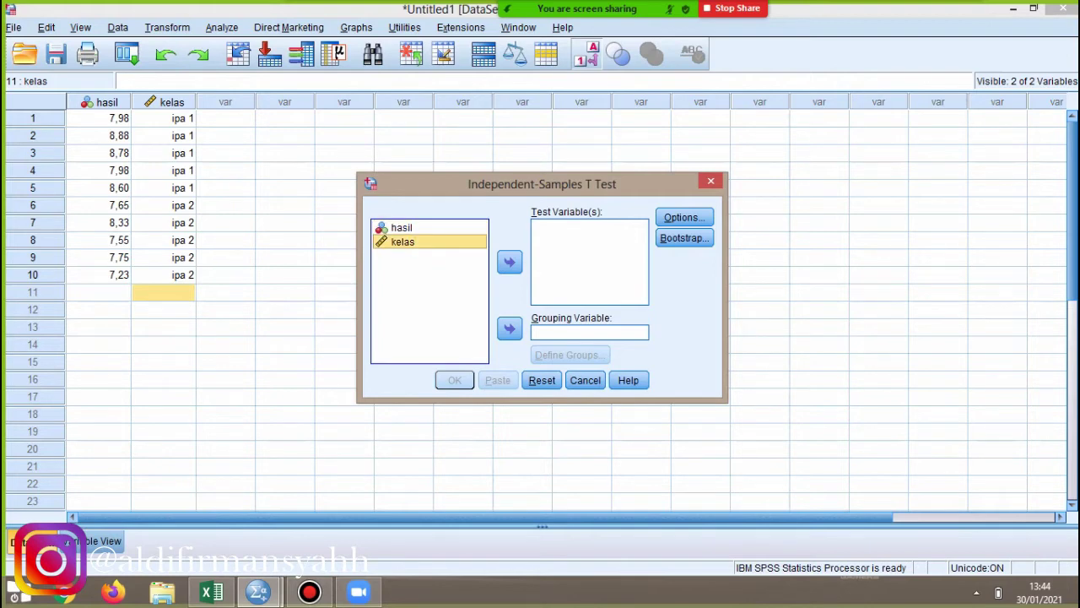
{"action": "left_click", "coordinate": [402, 227]}
{"action": "left_click", "coordinate": [509, 262]}
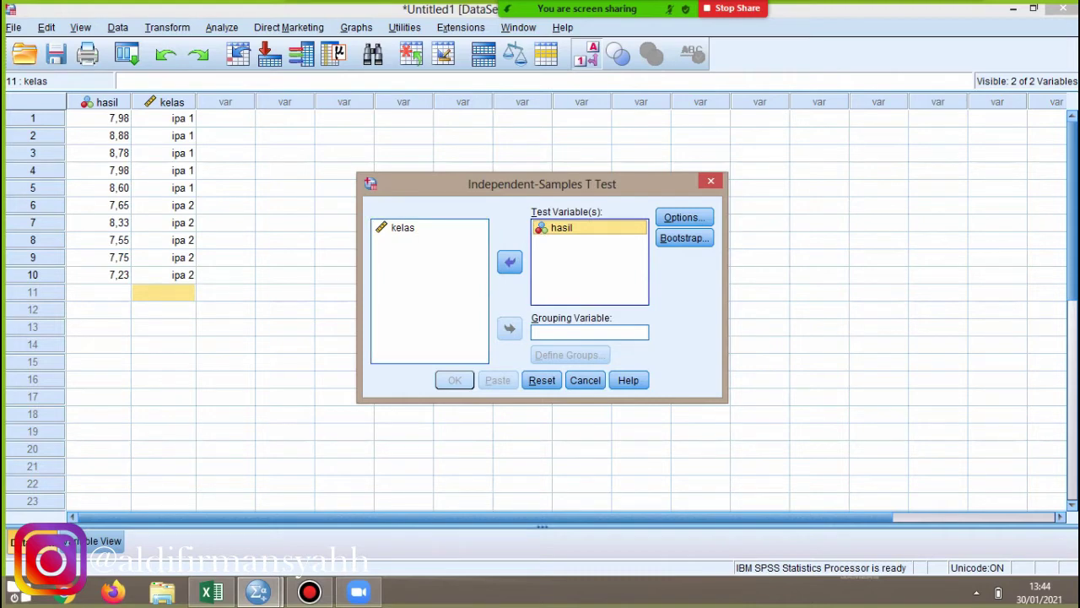
{"action": "left_click", "coordinate": [402, 228]}
{"action": "left_click", "coordinate": [509, 329]}
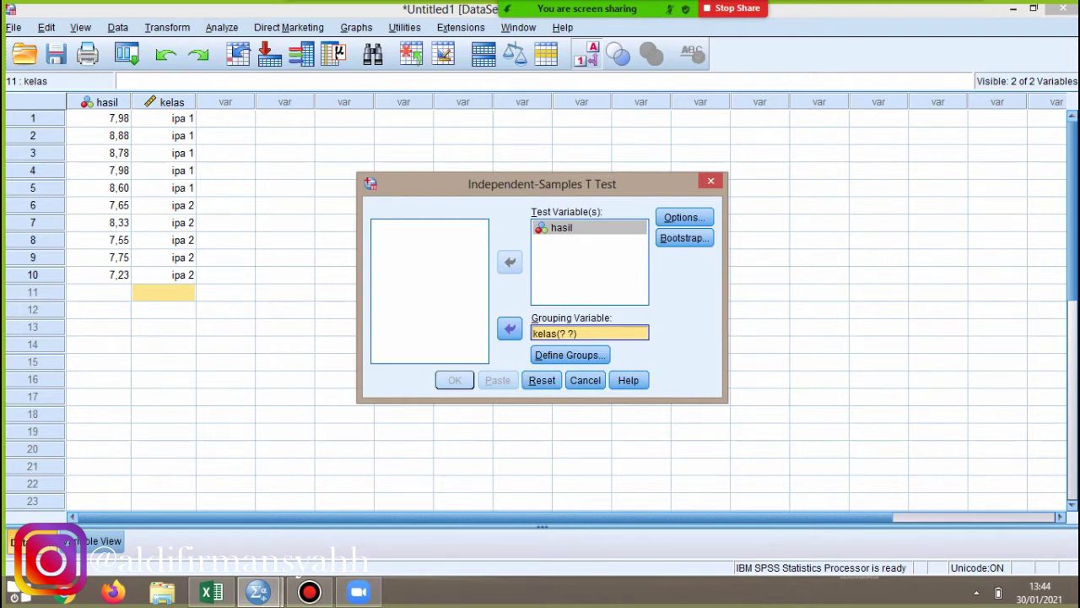
Define the kelas groups with specified values 1 for Group 1 and 2 for Group 2
{"action": "left_click", "coordinate": [570, 354]}
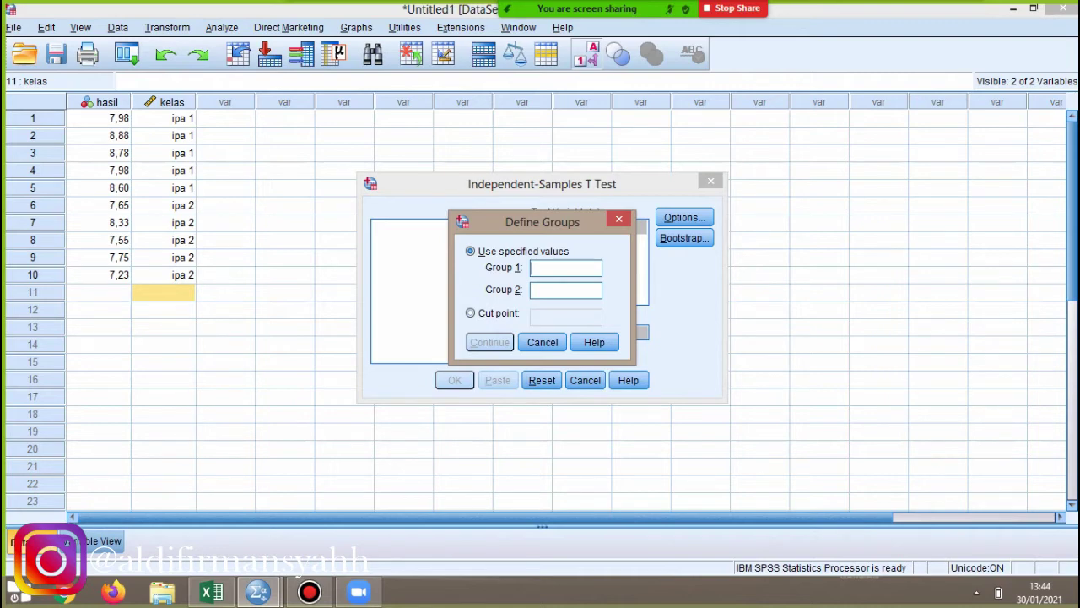
{"action": "type", "text": "1"}
{"action": "left_click", "coordinate": [566, 291]}
{"action": "type", "text": "2"}
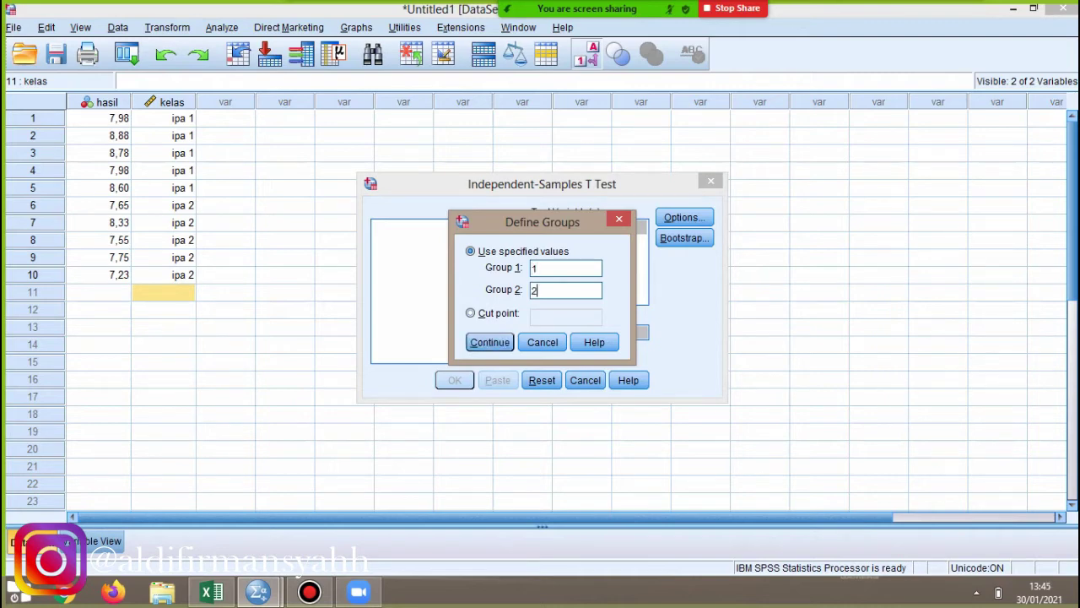
{"action": "key", "text": "Return"}
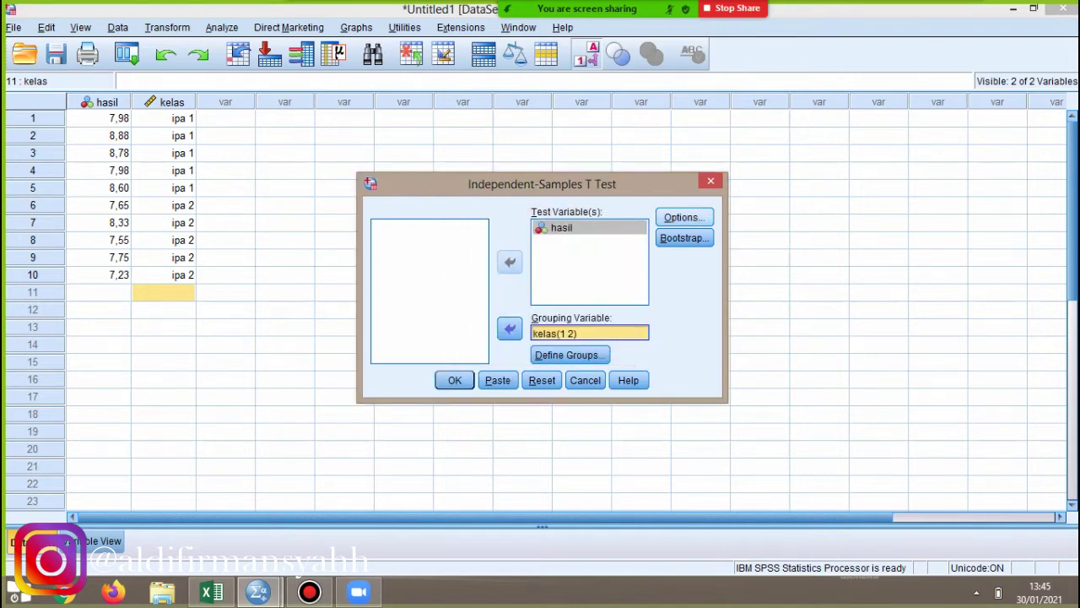
Keep the 95% confidence interval with cases excluded analysis by analysis, and run the t test
{"action": "left_click", "coordinate": [685, 218]}
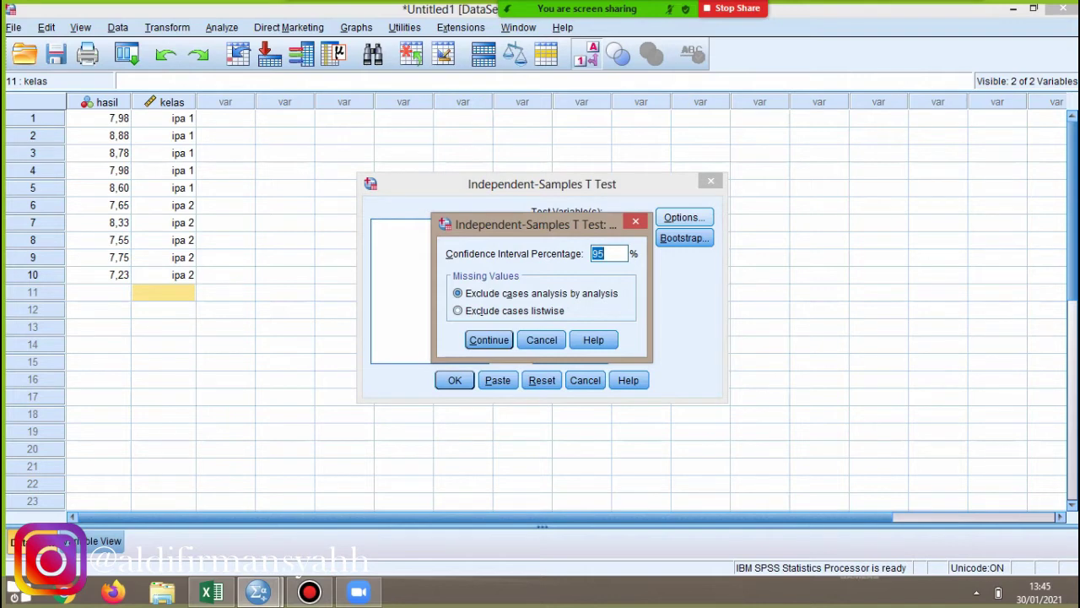
{"action": "left_click", "coordinate": [489, 339]}
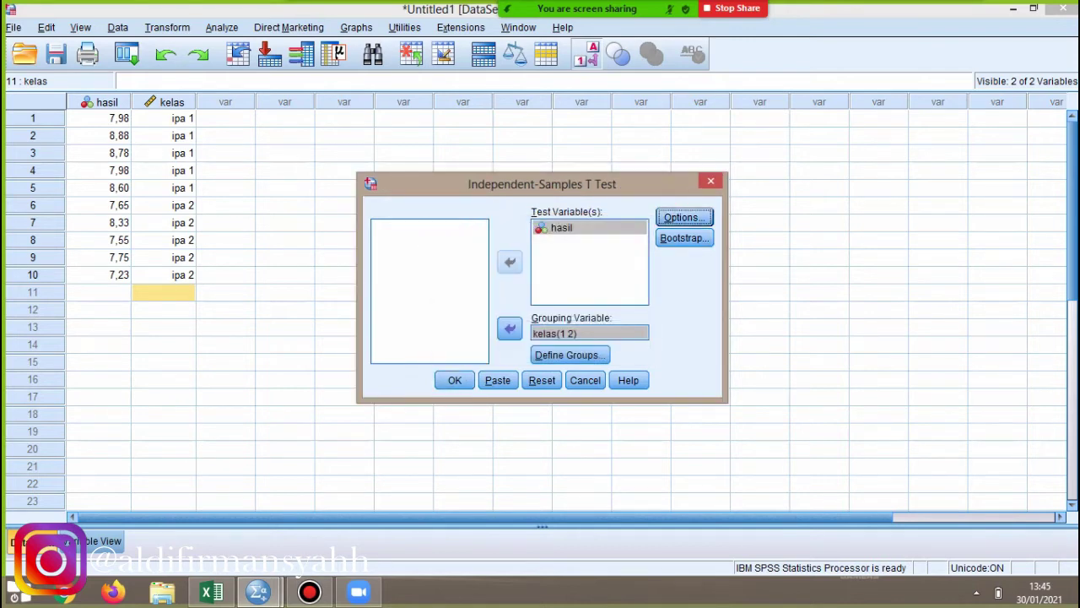
{"action": "left_click", "coordinate": [454, 379]}
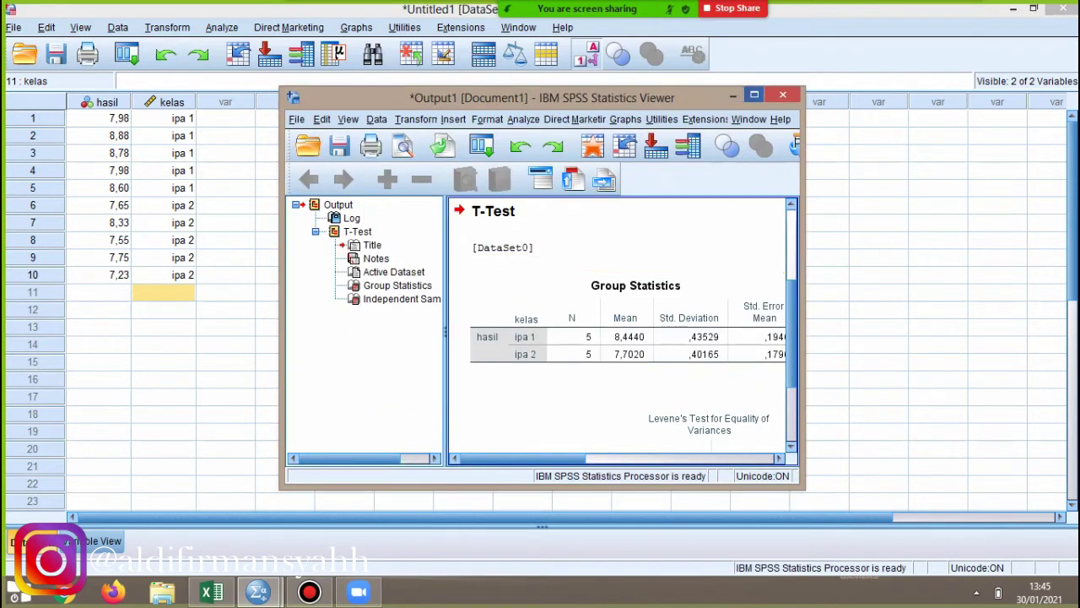
Widen the output window and examine the Group Statistics and Independent Samples Test tables
{"action": "left_click", "coordinate": [754, 94]}
{"action": "left_click", "coordinate": [1032, 8]}
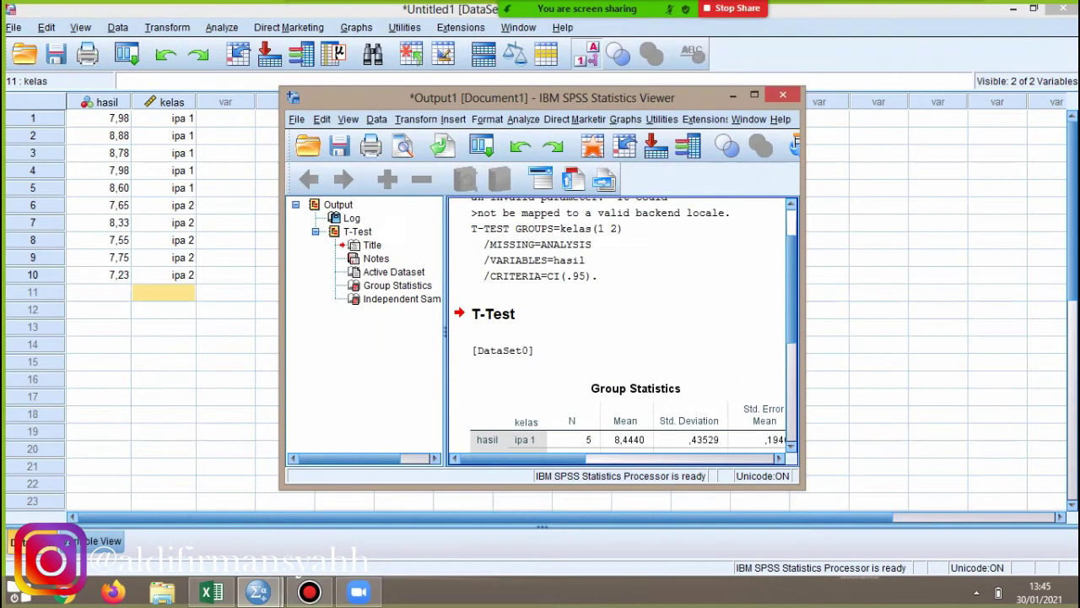
{"action": "left_click_drag", "start_coordinate": [804, 286], "coordinate": [1030, 287]}
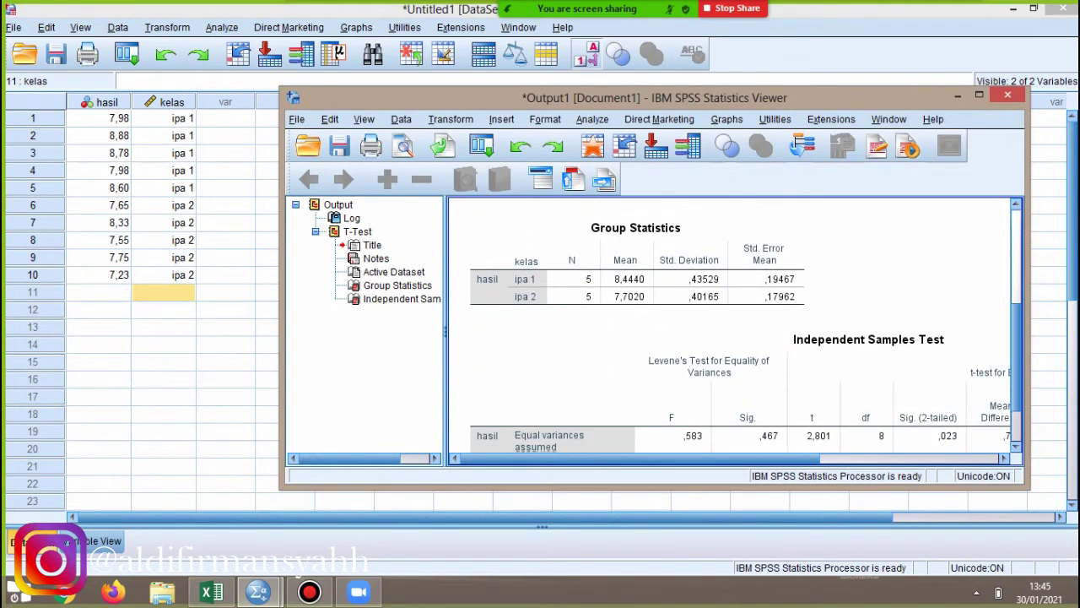
{"action": "scroll", "coordinate": [733, 328], "scroll_direction": "up", "scroll_amount": 1}
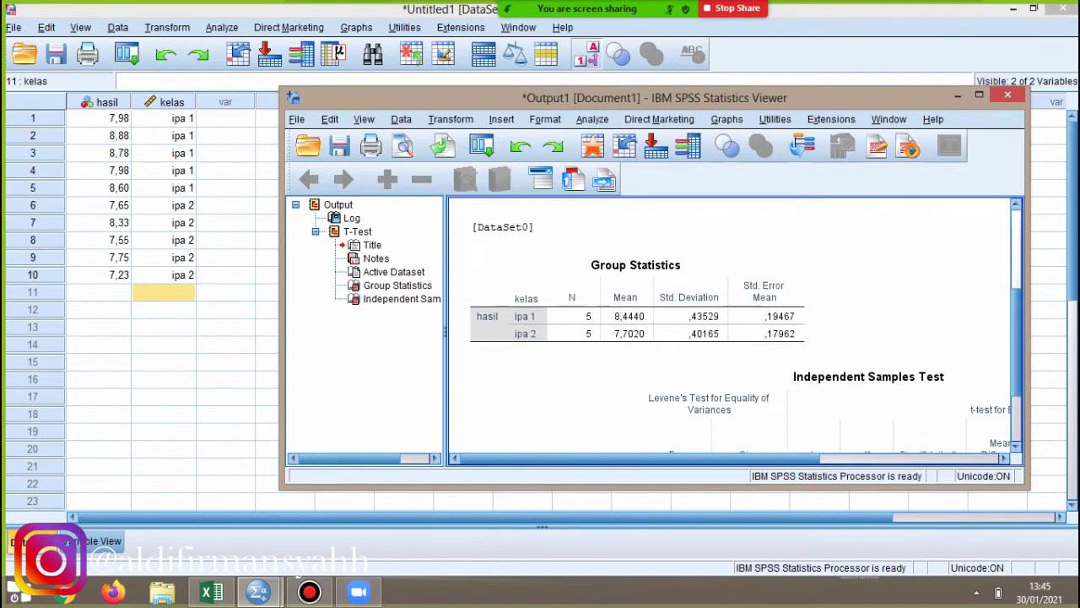
Switch to Excel and undo the move of the 12 IPA 2 scores from cells D10:D14
{"action": "left_click", "coordinate": [210, 591]}
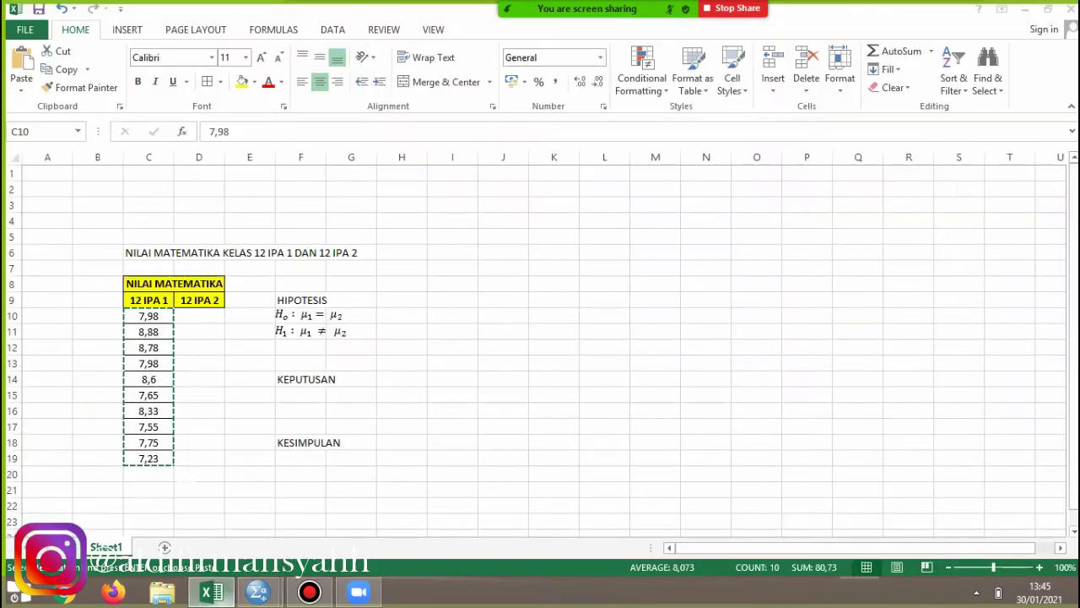
{"action": "left_click", "coordinate": [199, 442]}
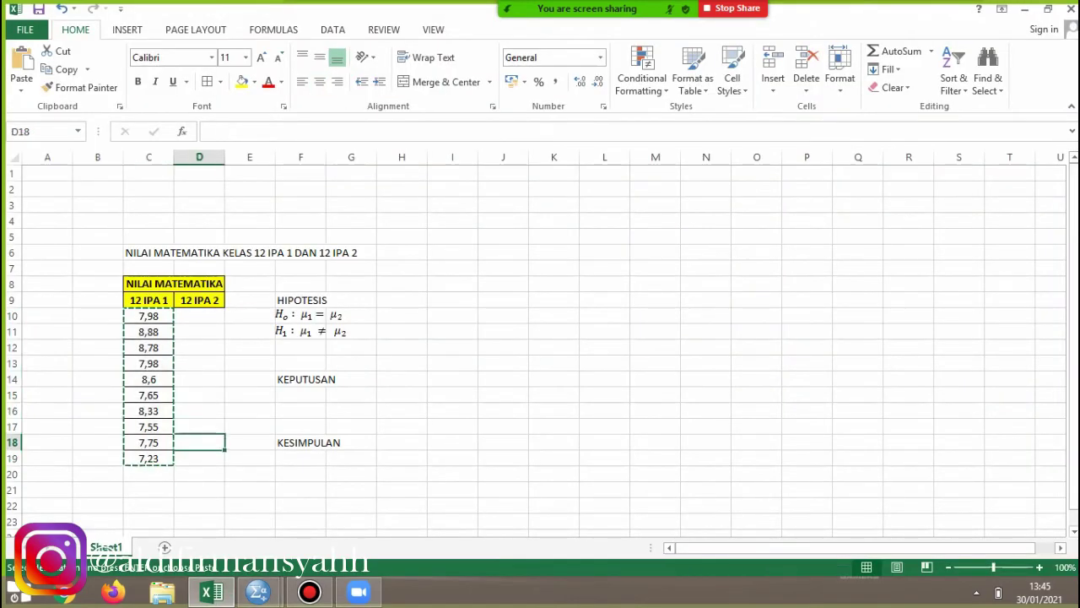
{"action": "key", "text": "ctrl+z"}
{"action": "key", "text": "ctrl+z"}
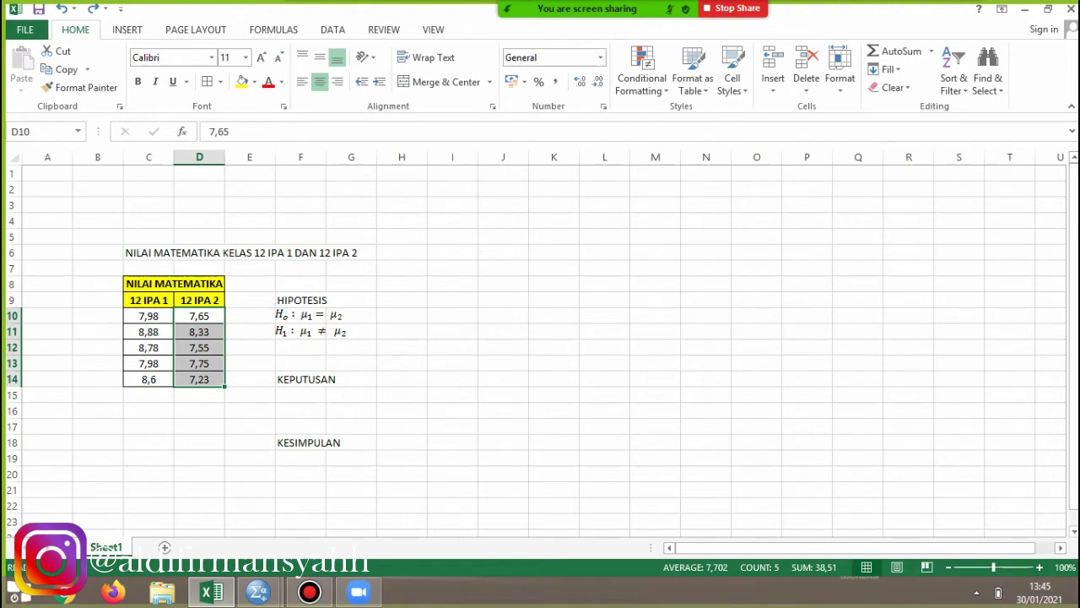
Enter the note "selang kepercayaan = 1 - alpha" in cell I4
{"action": "left_click", "coordinate": [503, 189]}
{"action": "left_click", "coordinate": [453, 221]}
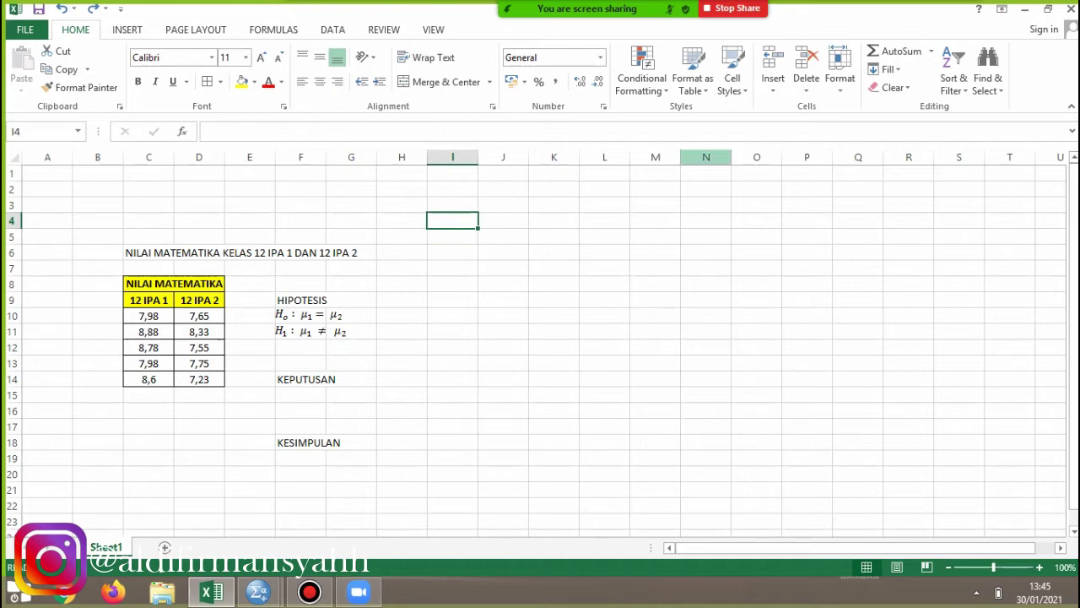
{"action": "type", "text": "sel"}
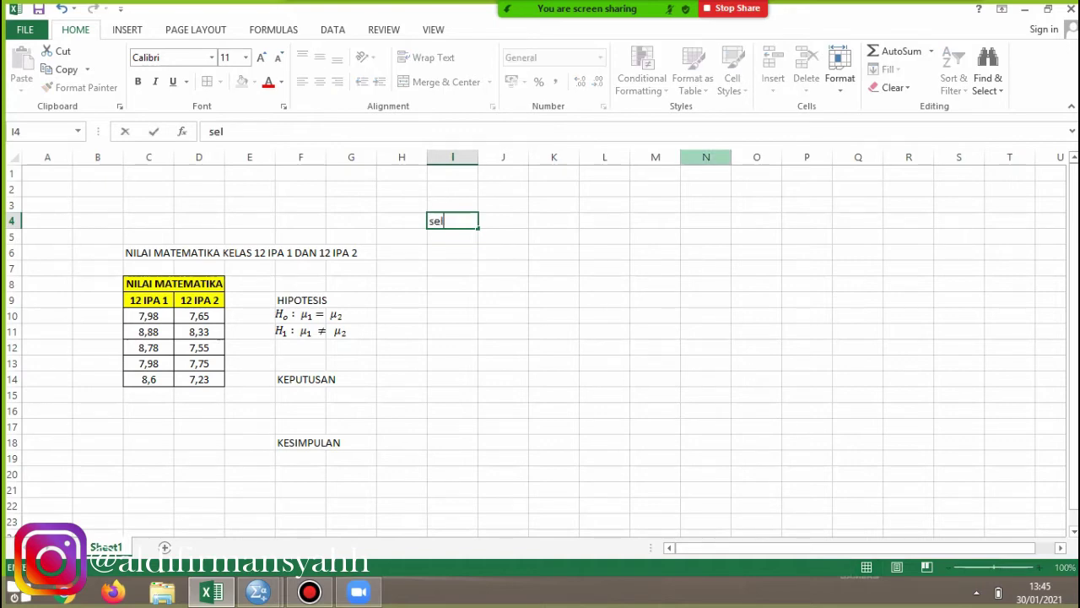
{"action": "type", "text": "ang"}
{"action": "key", "text": "BackSpace"}
{"action": "type", "text": "gk"}
{"action": "key", "text": "BackSpace"}
{"action": "type", "text": "kepercayaa"}
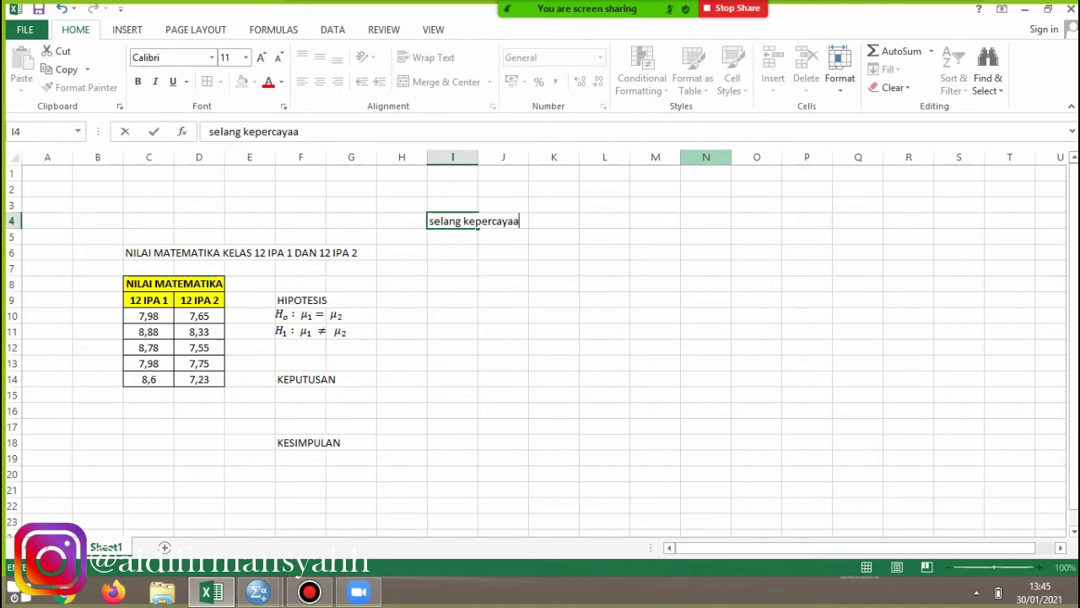
{"action": "type", "text": "n = 1 - alpha"}
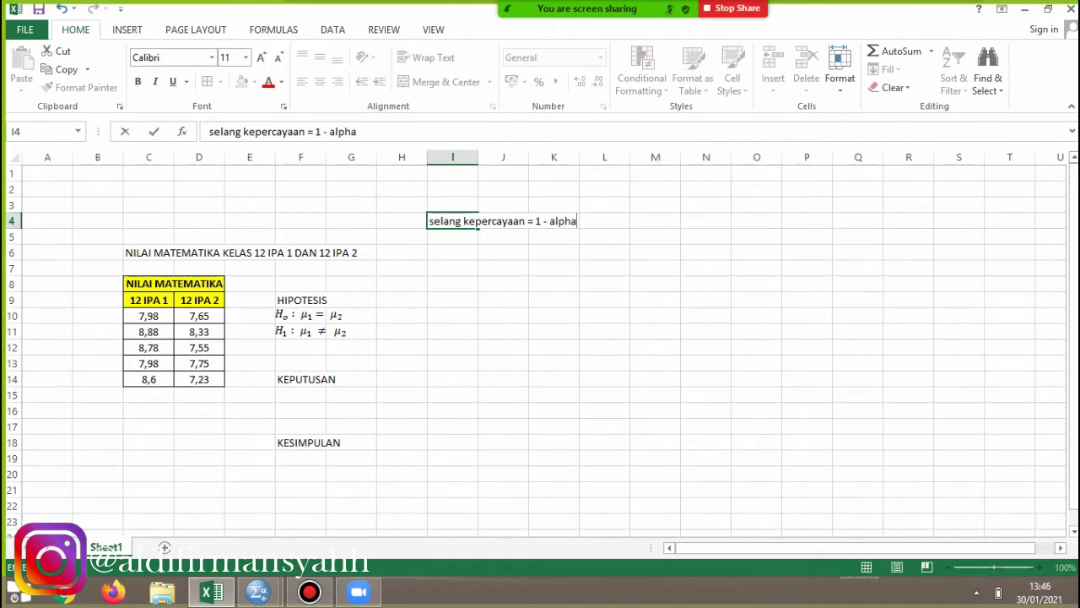
{"action": "left_click_drag", "start_coordinate": [550, 221], "coordinate": [577, 222]}
{"action": "key", "text": "Return"}
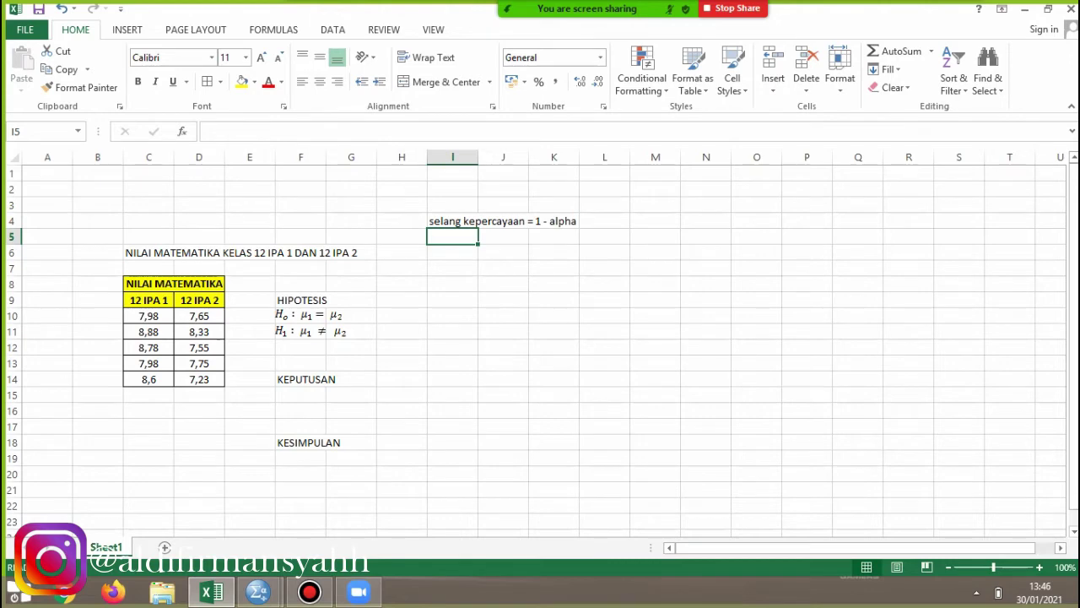
Enter "95% = 0,95" in cell I5 and "0,95= 1 - alpha" in cell I6
{"action": "type", "text": "95%"}
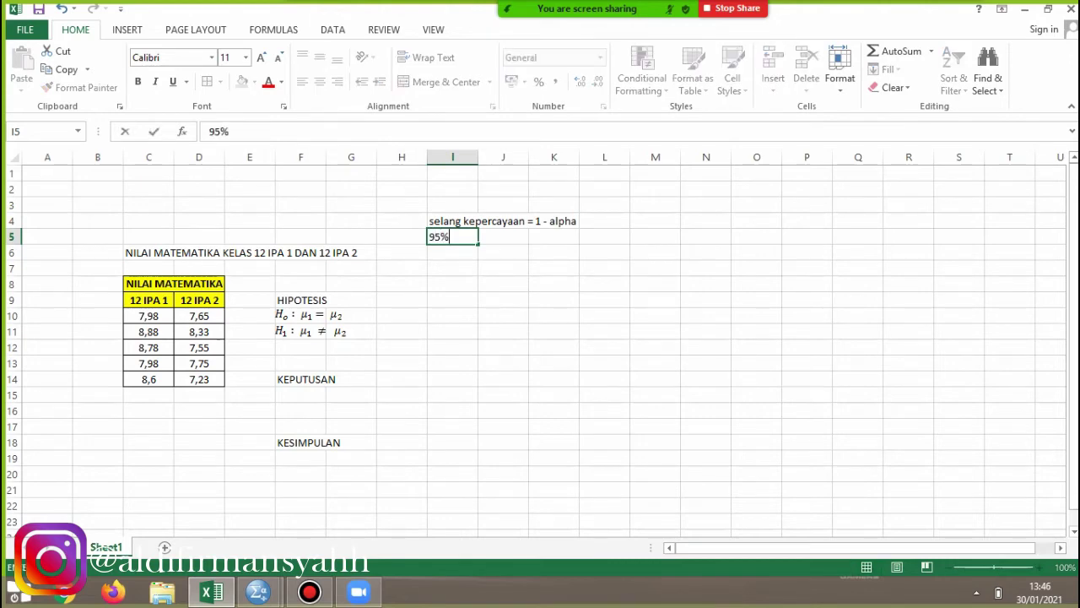
{"action": "type", "text": " = 0,95"}
{"action": "key", "text": "Return"}
{"action": "type", "text": "0"}
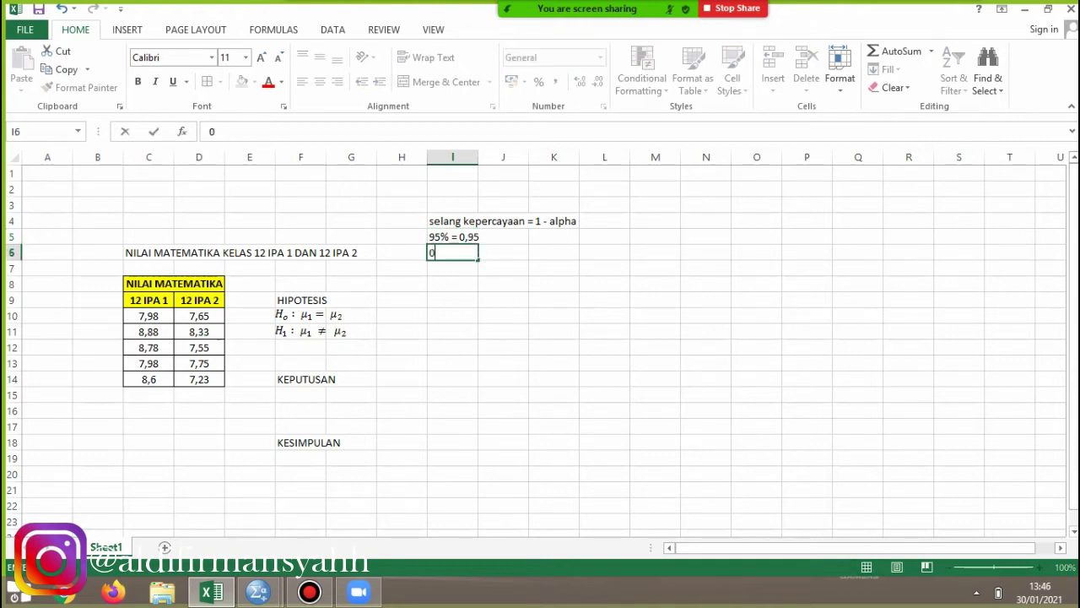
{"action": "type", "text": ",95= 1 - alpha"}
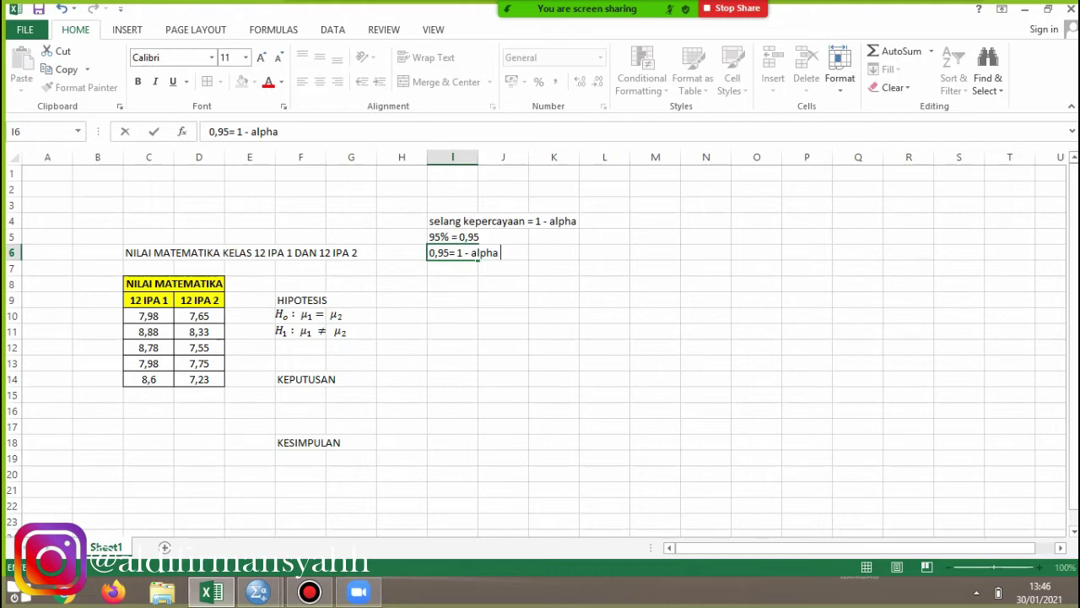
{"action": "key", "text": "Return"}
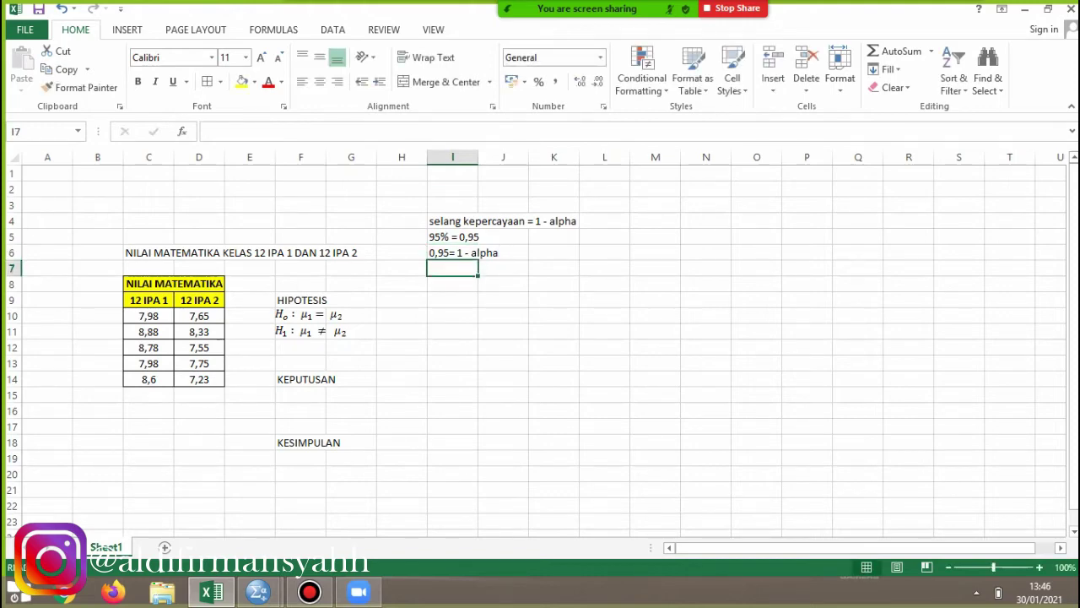
Enter the significance level "alpha = 0,05 = 5%" in cell I7
{"action": "type", "text": "alpha "}
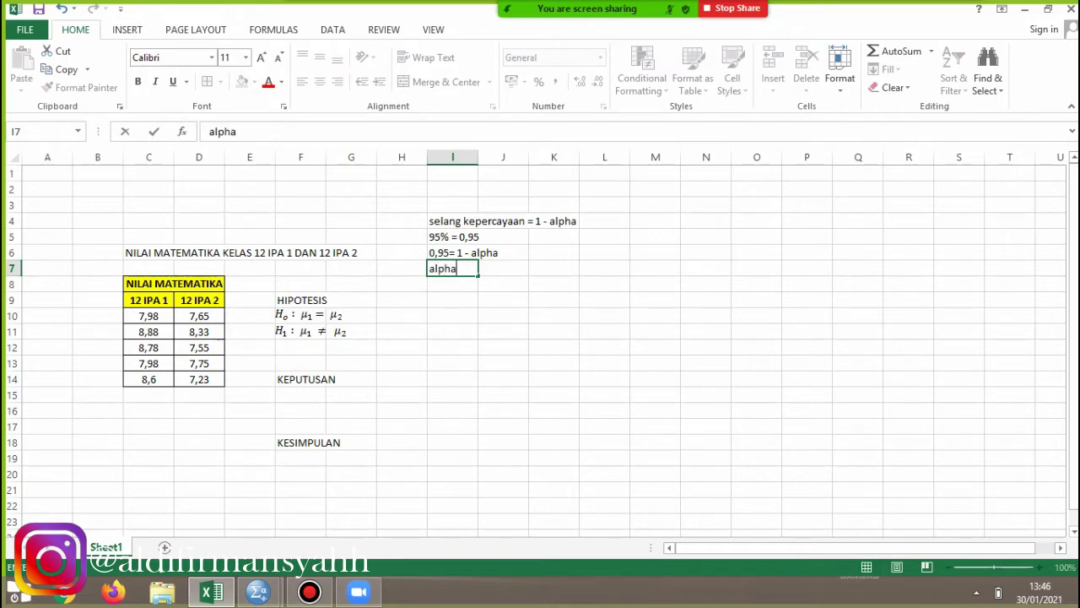
{"action": "type", "text": "= 0,05 = 5%"}
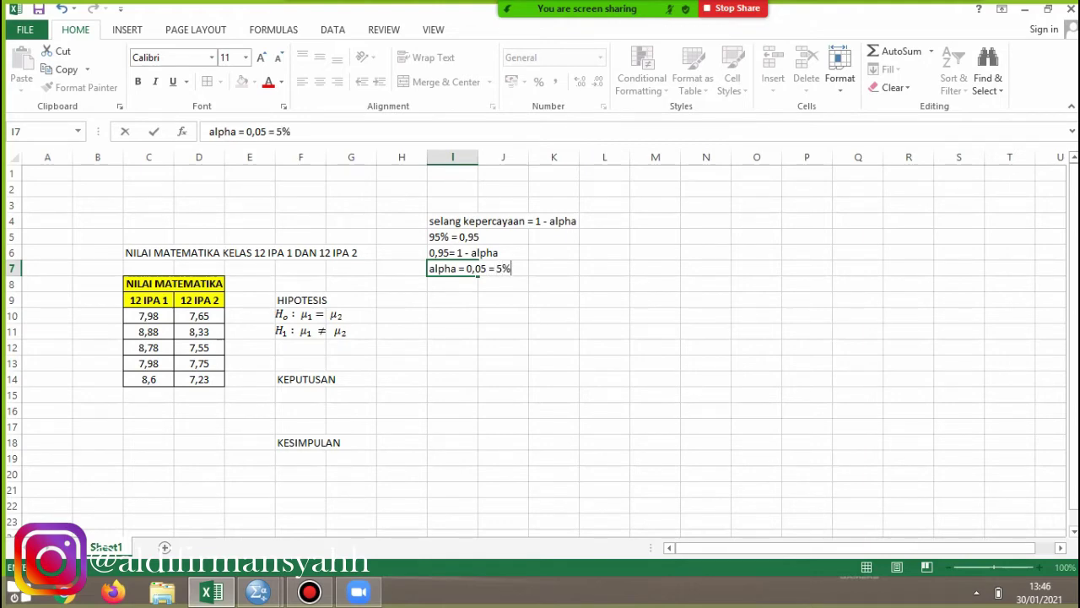
{"action": "left_click", "coordinate": [554, 300]}
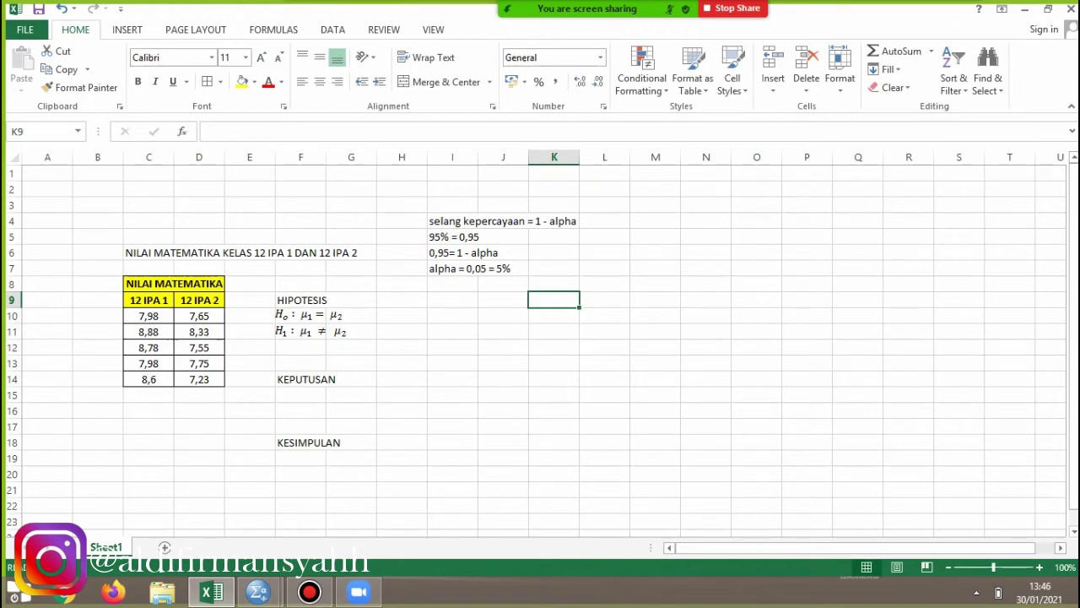
Switch to the SPSS output window and extend it upward over the data editor to view the t test results
{"action": "mouse_move", "coordinate": [258, 592]}
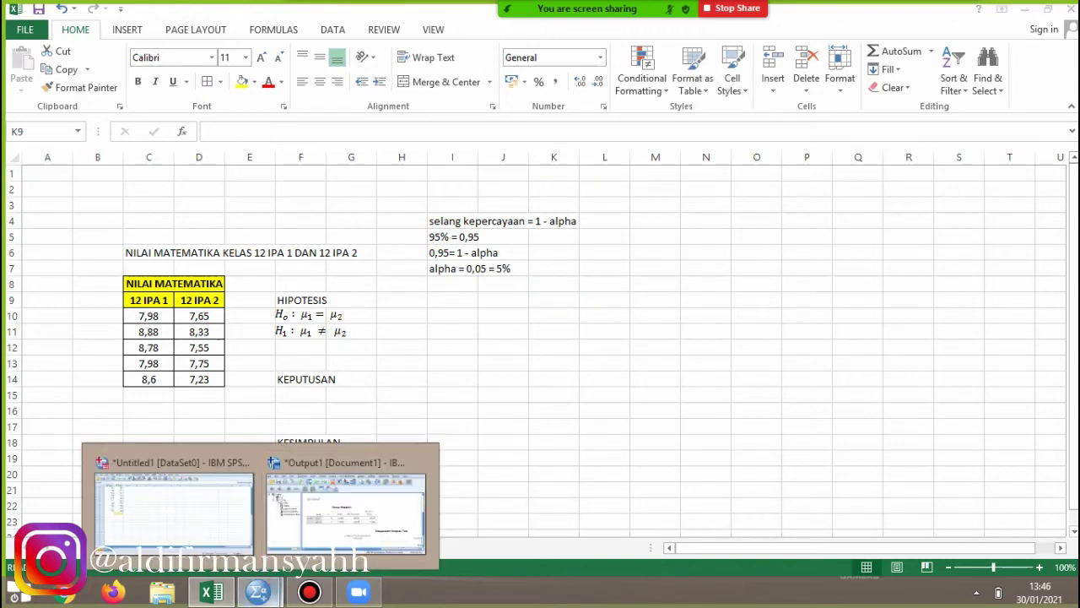
{"action": "left_click", "coordinate": [346, 507]}
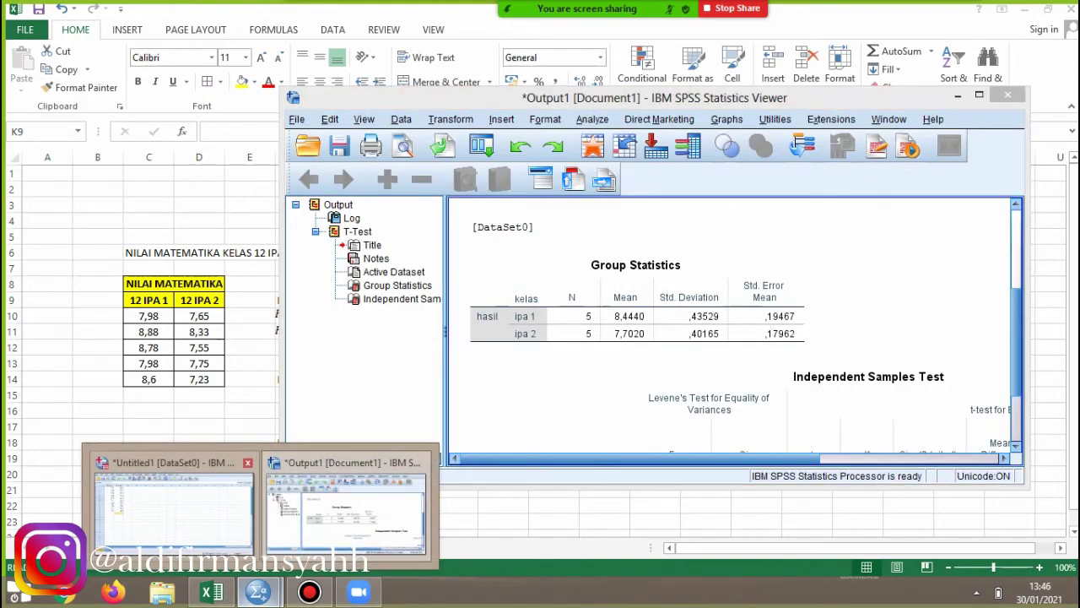
{"action": "left_click", "coordinate": [173, 506]}
{"action": "left_click", "coordinate": [346, 506]}
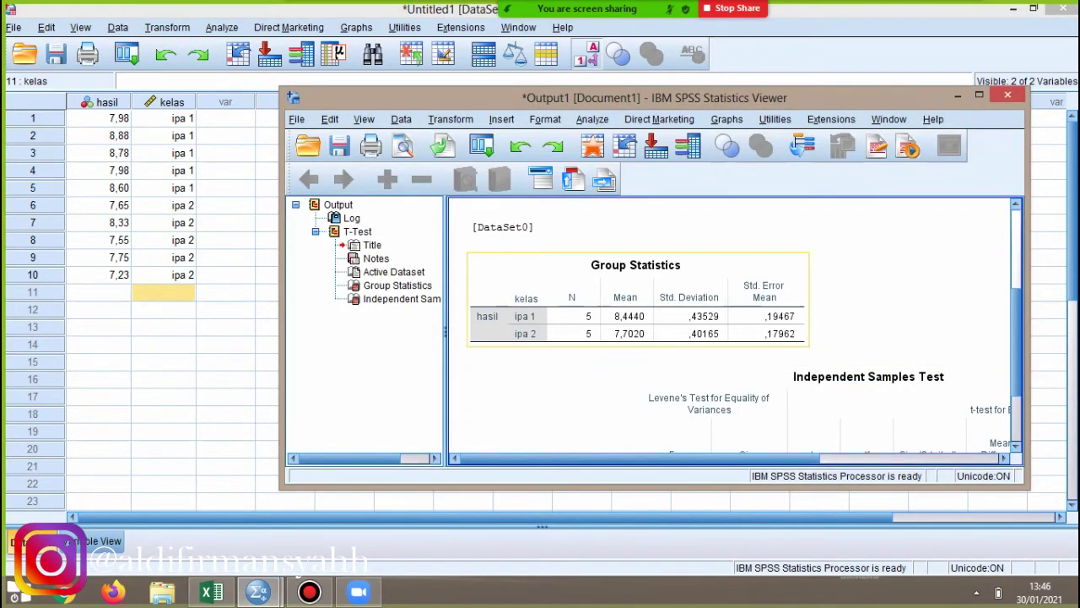
{"action": "left_click", "coordinate": [978, 94]}
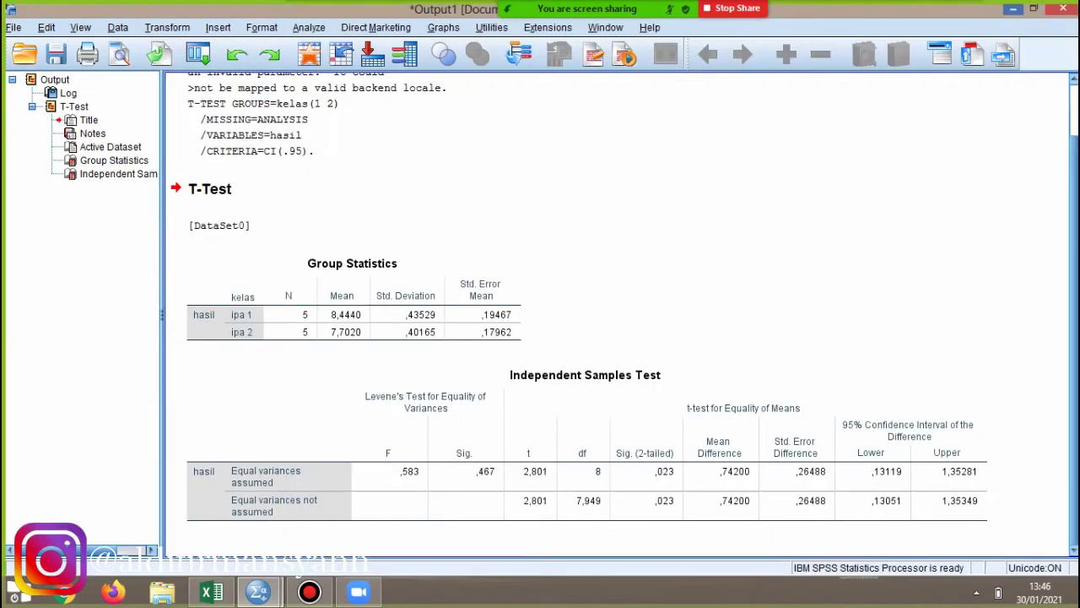
{"action": "left_click", "coordinate": [1033, 8]}
{"action": "left_click_drag", "start_coordinate": [811, 87], "coordinate": [810, 6]}
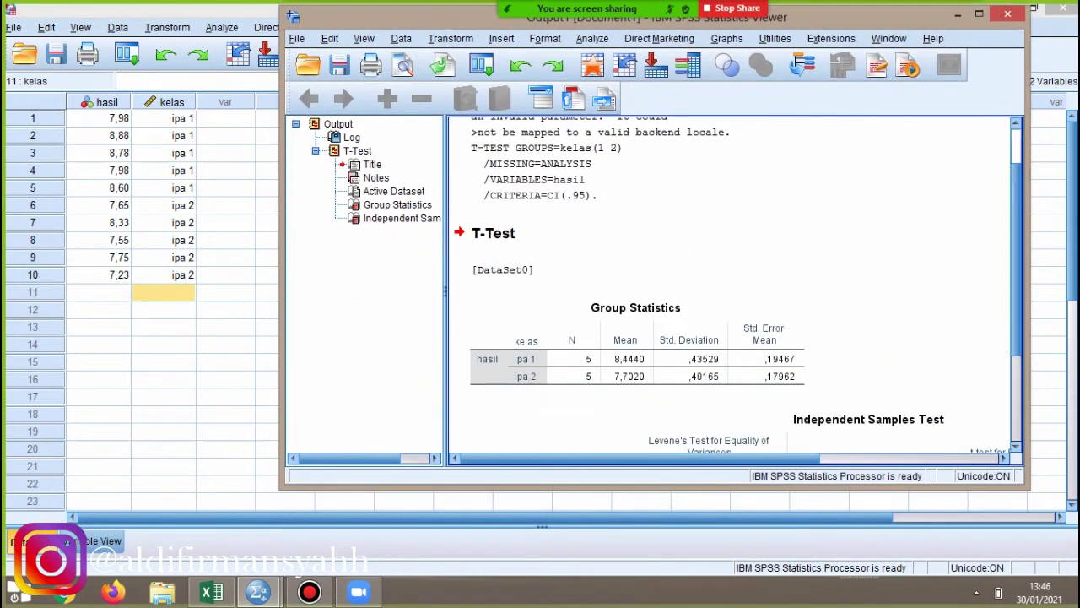
Enlarge the output window in width and height and examine the Group Statistics and Independent Samples Test tables
{"action": "scroll", "coordinate": [734, 287], "scroll_direction": "down", "scroll_amount": 3}
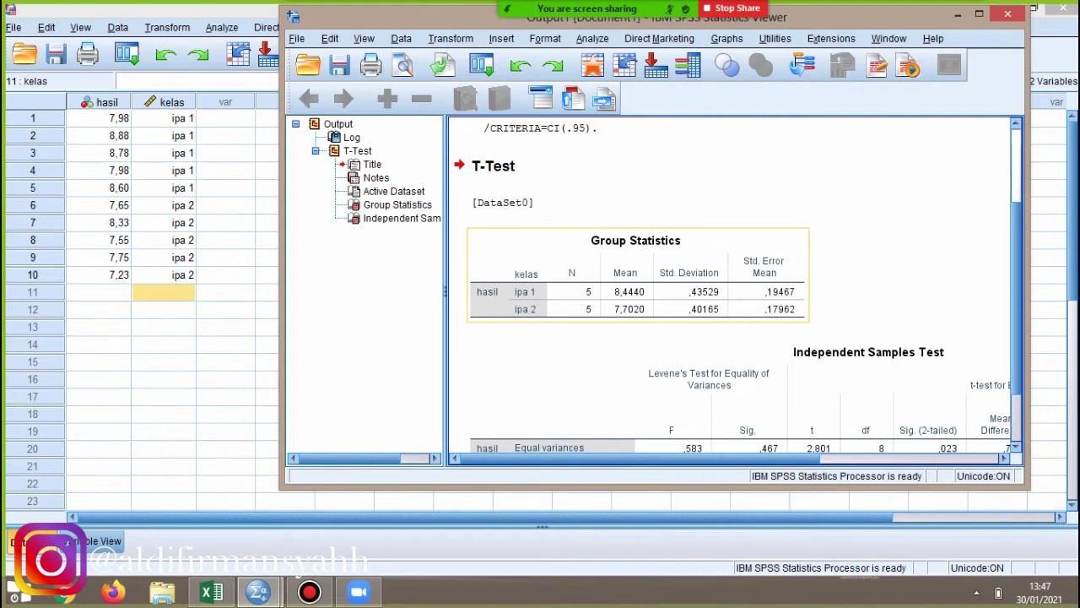
{"action": "scroll", "coordinate": [732, 287], "scroll_direction": "up", "scroll_amount": 3}
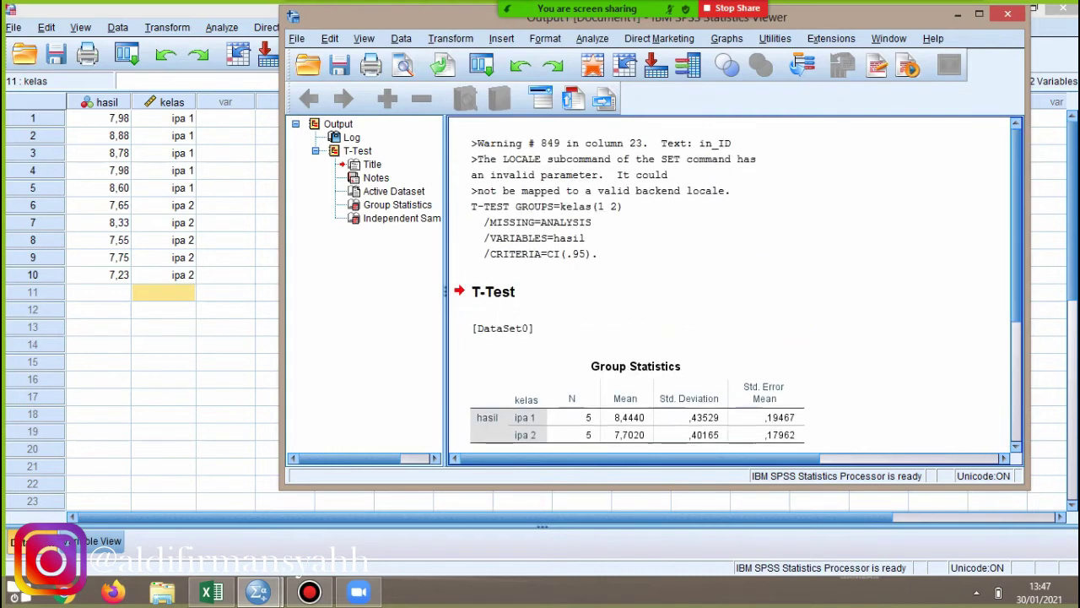
{"action": "scroll", "coordinate": [732, 287], "scroll_direction": "down", "scroll_amount": 5}
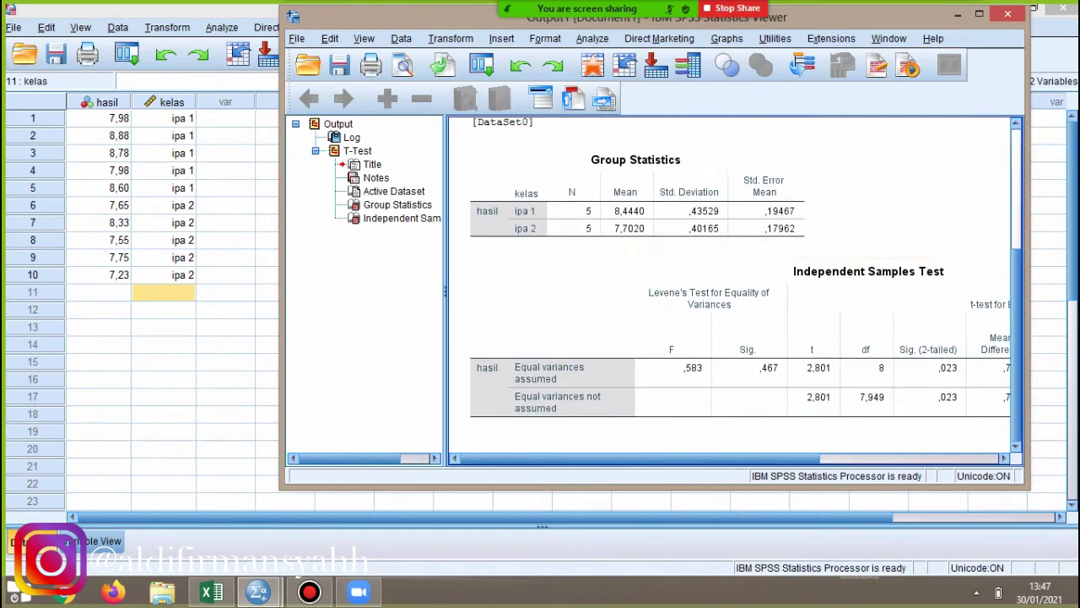
{"action": "left_click_drag", "start_coordinate": [1029, 329], "coordinate": [1076, 329]}
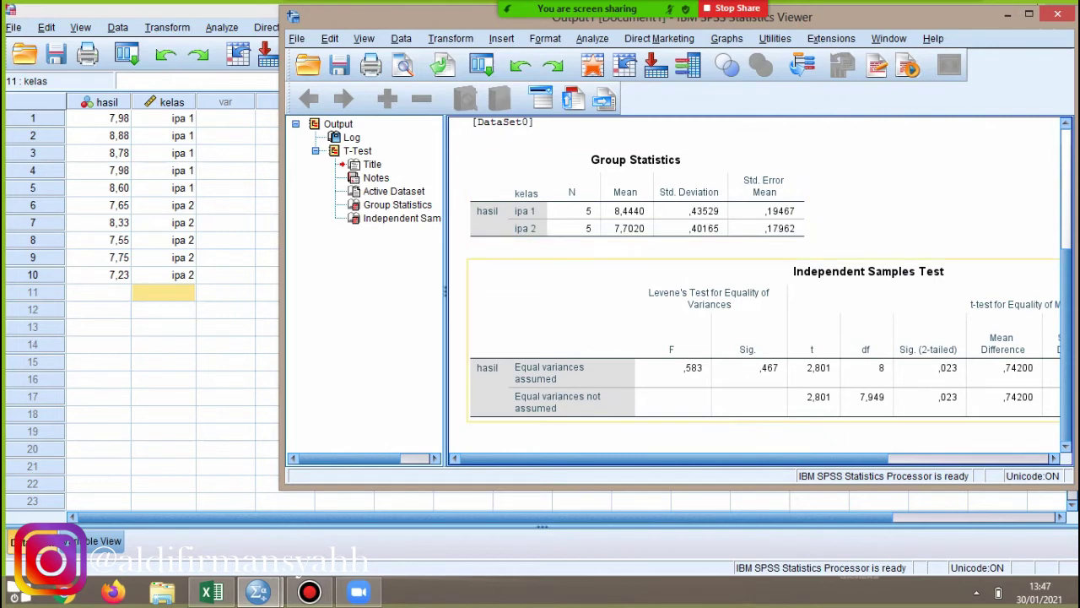
{"action": "mouse_move", "coordinate": [844, 458]}
{"action": "left_mouse_down"}
{"action": "mouse_move", "coordinate": [896, 458]}
{"action": "mouse_move", "coordinate": [864, 458]}
{"action": "left_mouse_up"}
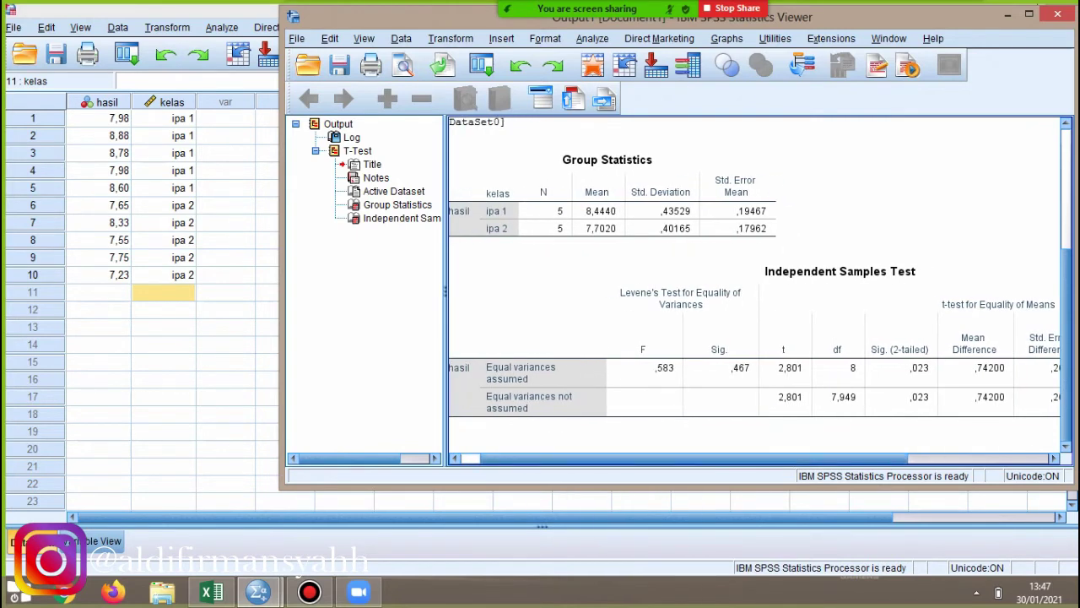
{"action": "mouse_move", "coordinate": [1066, 346]}
{"action": "left_mouse_down"}
{"action": "mouse_move", "coordinate": [1066, 228]}
{"action": "mouse_move", "coordinate": [1066, 347]}
{"action": "left_mouse_up"}
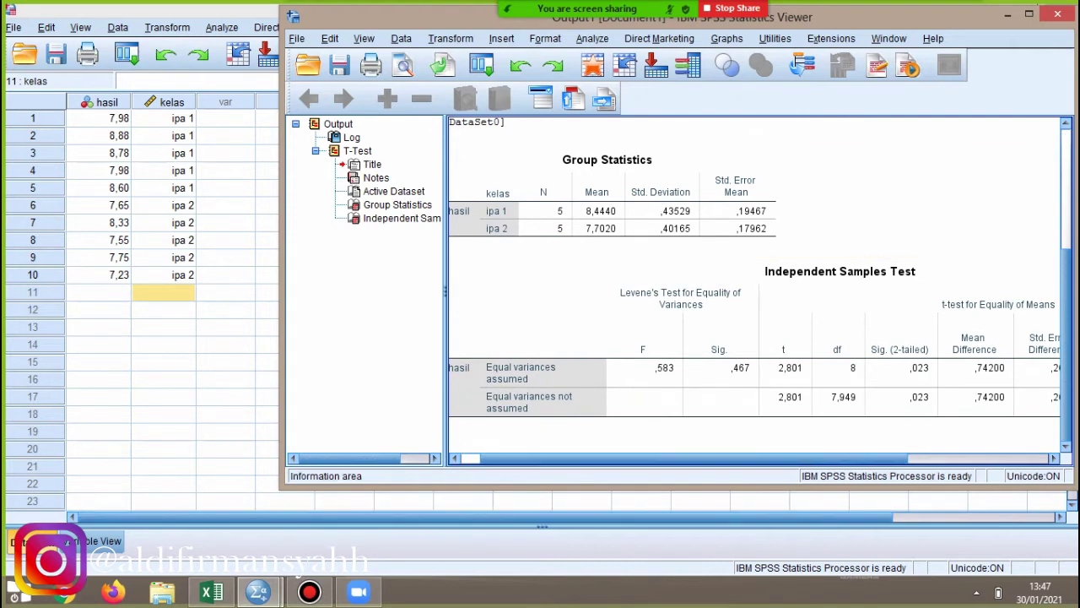
{"action": "left_click_drag", "start_coordinate": [675, 488], "coordinate": [675, 573]}
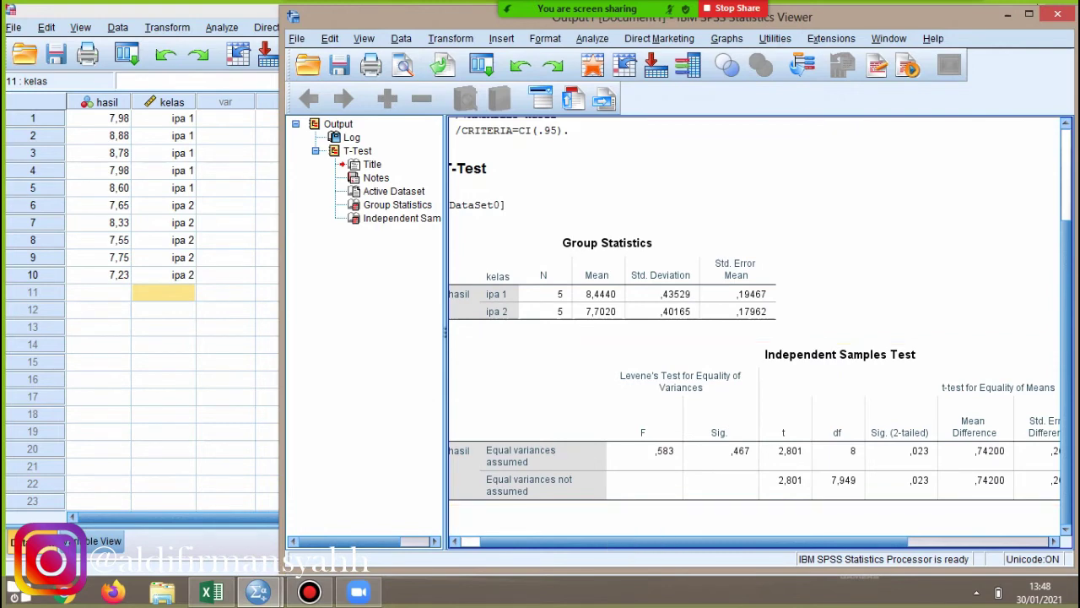
Switch to Excel and review the confidence level and alpha notes in cells I4:I7
{"action": "left_click", "coordinate": [211, 591]}
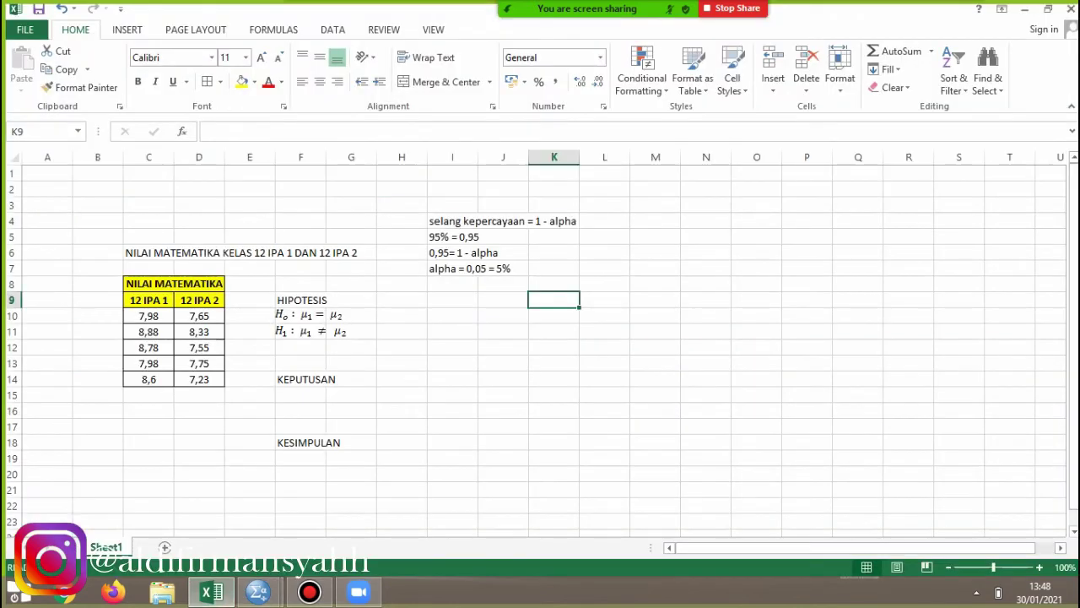
{"action": "left_click", "coordinate": [477, 268]}
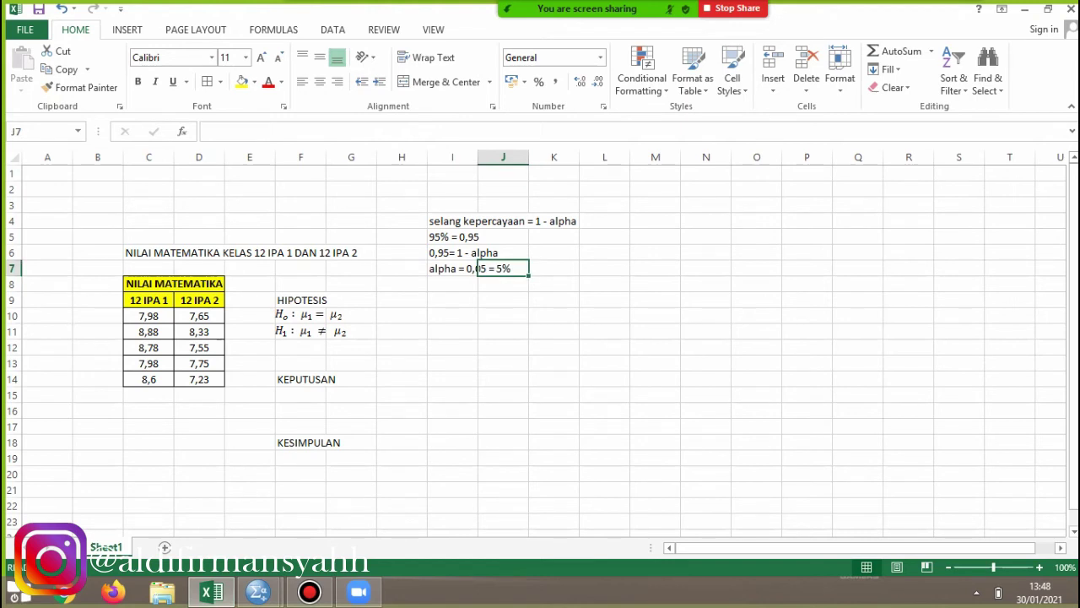
{"action": "left_click", "coordinate": [476, 237]}
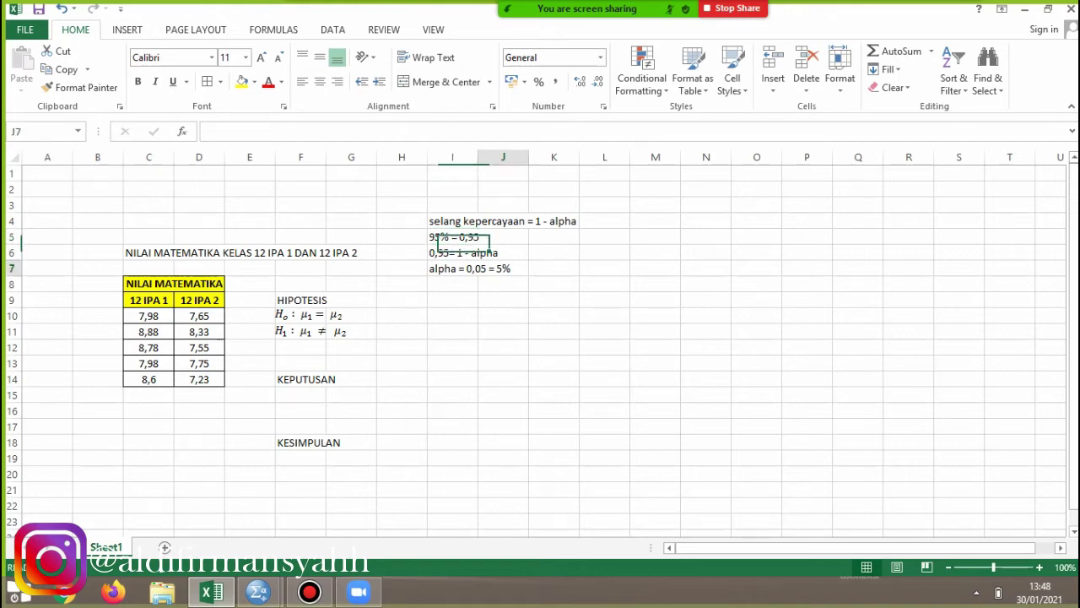
{"action": "left_click", "coordinate": [481, 268]}
Check the Independent Samples Test table in the SPSS output, then return to the alpha note in Excel
{"action": "left_click", "coordinate": [310, 591]}
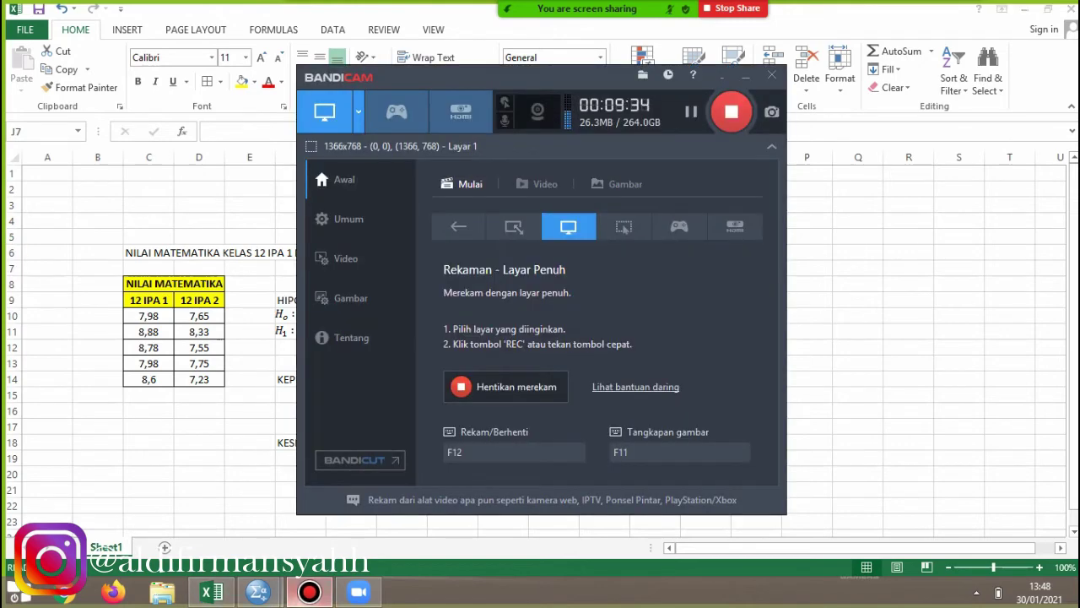
{"action": "left_click", "coordinate": [306, 593]}
{"action": "left_click", "coordinate": [305, 592]}
{"action": "mouse_move", "coordinate": [260, 592]}
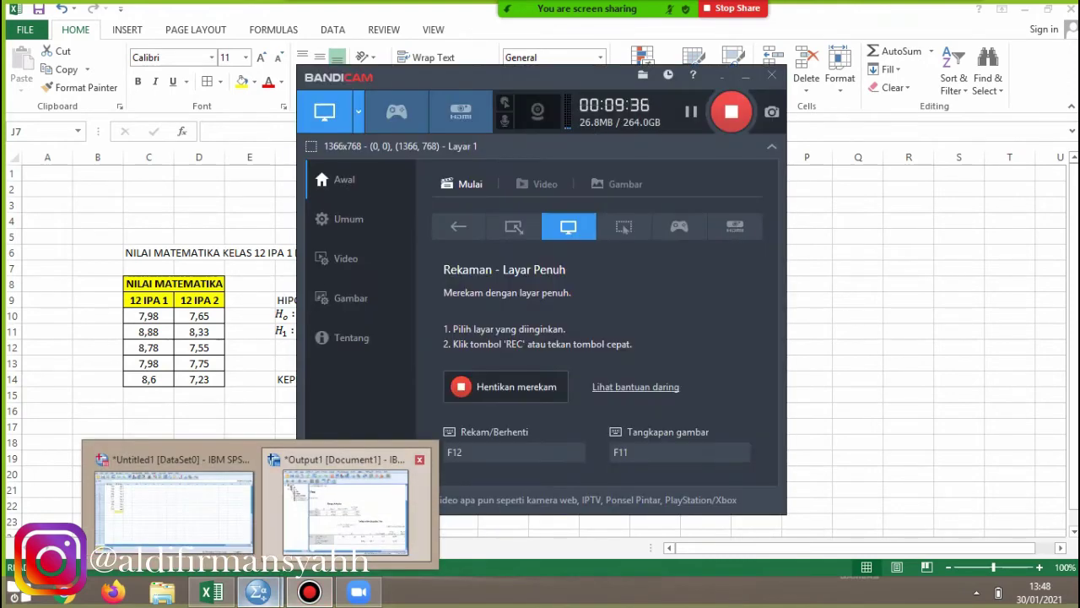
{"action": "left_click", "coordinate": [346, 510]}
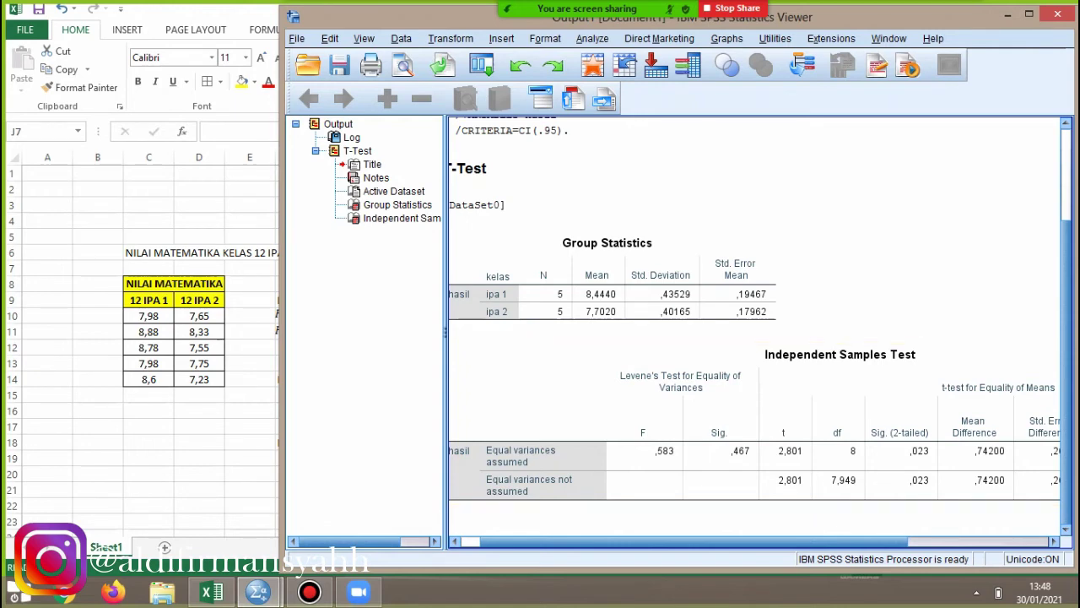
{"action": "key", "text": "alt+Tab"}
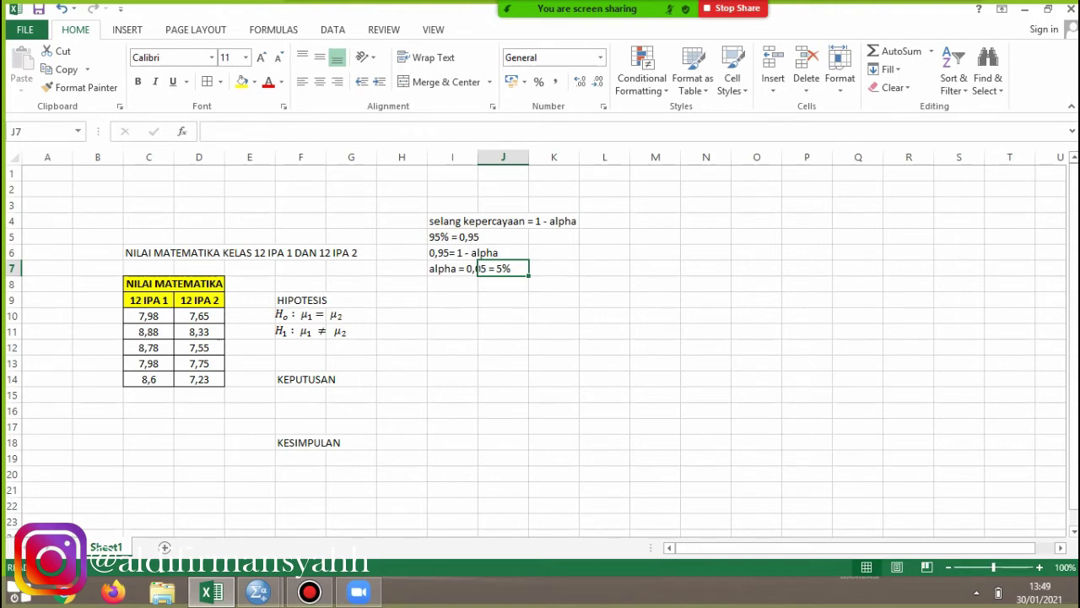
Switch to SPSS and compare the Independent Samples Test output with the hasil and kelas data
{"action": "mouse_move", "coordinate": [258, 590]}
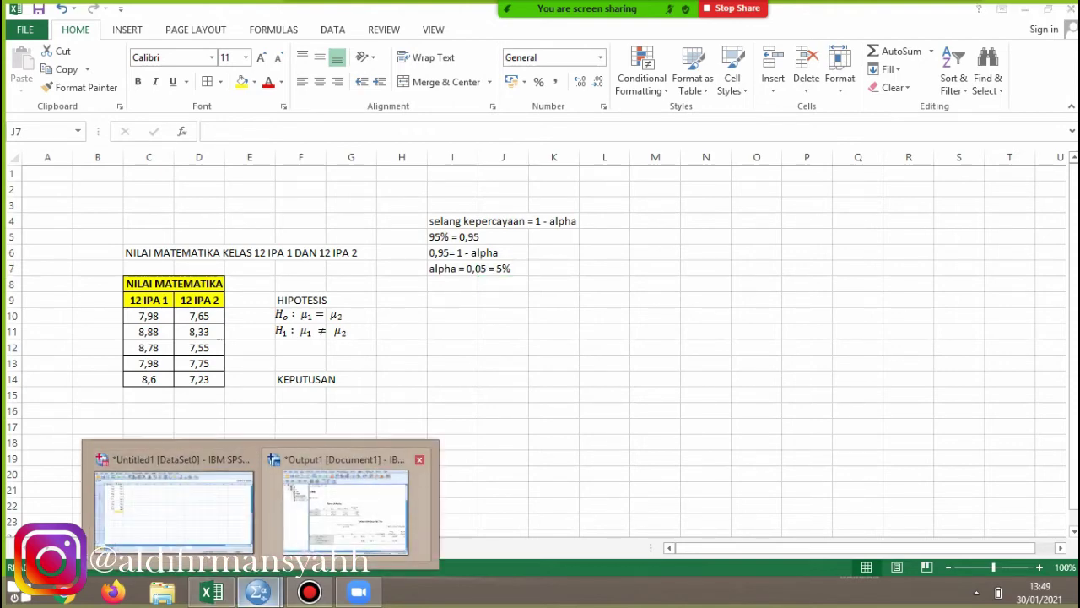
{"action": "left_click", "coordinate": [346, 507]}
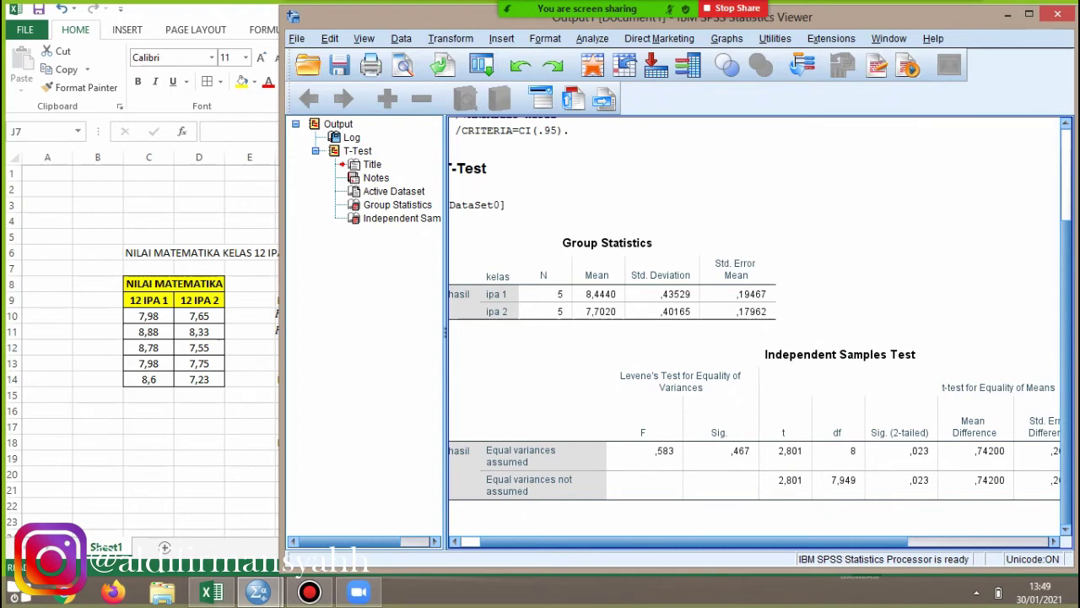
{"action": "left_click", "coordinate": [169, 494]}
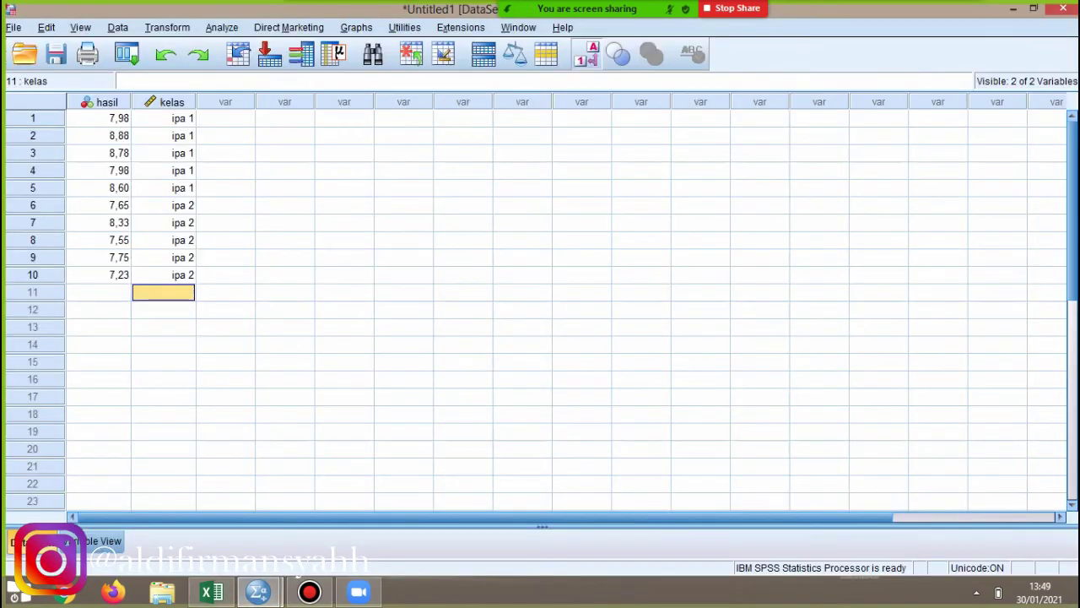
{"action": "mouse_move", "coordinate": [259, 590]}
{"action": "left_click", "coordinate": [347, 506]}
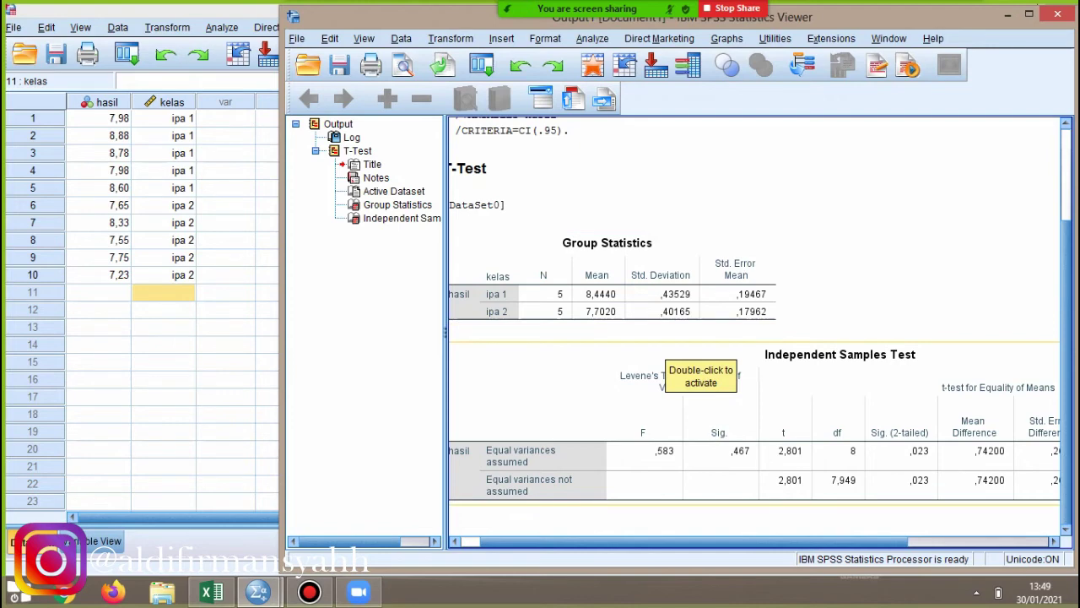
Check the confidence interval columns of the Independent Samples Test table, and compare them with the alpha note in Excel
{"action": "left_click_drag", "start_coordinate": [675, 542], "coordinate": [817, 541]}
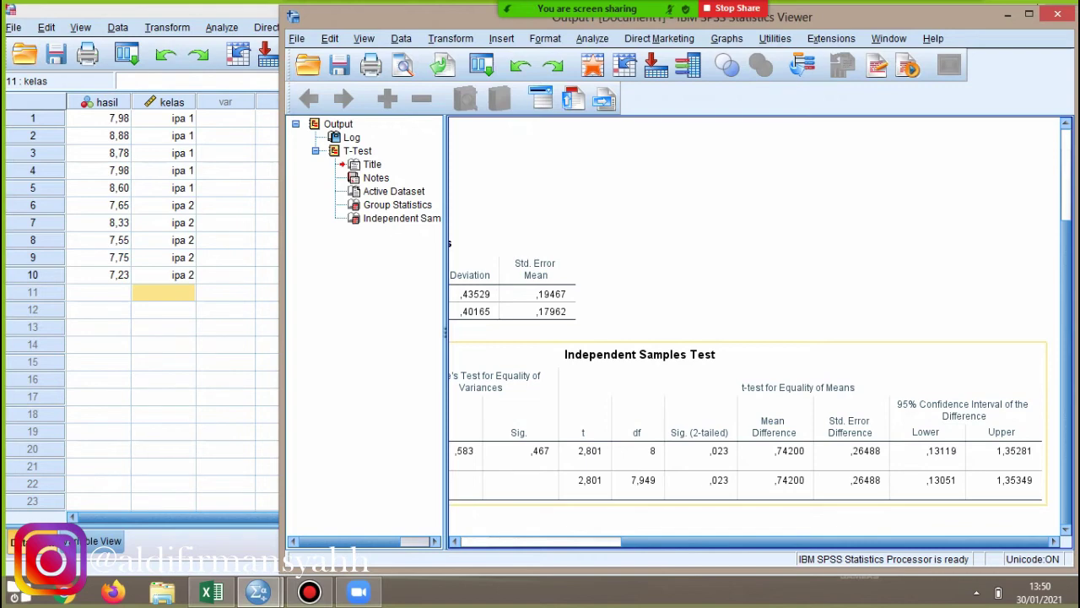
{"action": "left_click", "coordinate": [211, 591]}
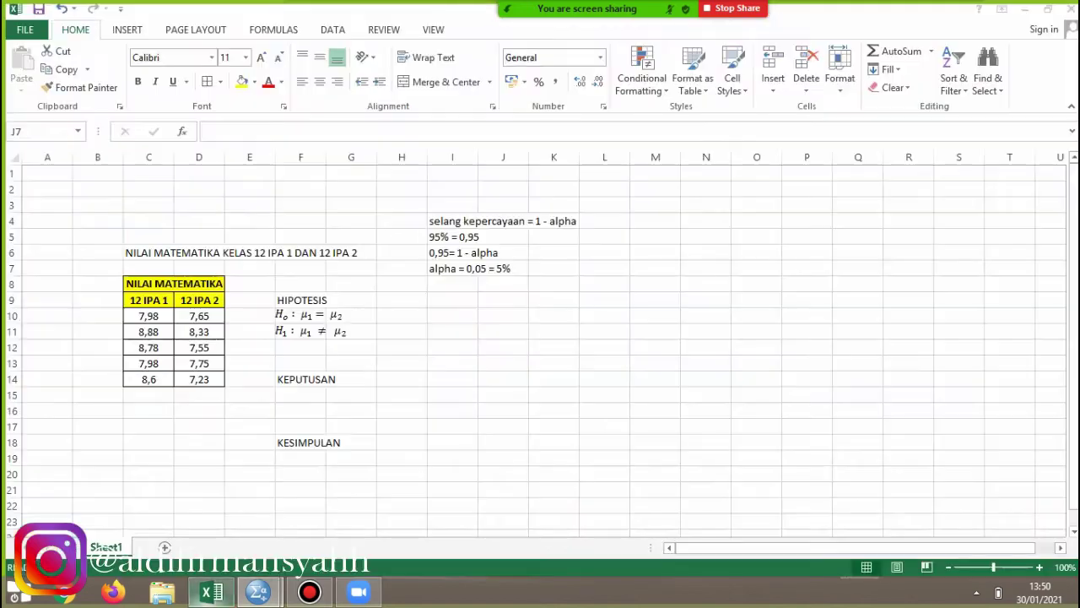
{"action": "left_click", "coordinate": [481, 268]}
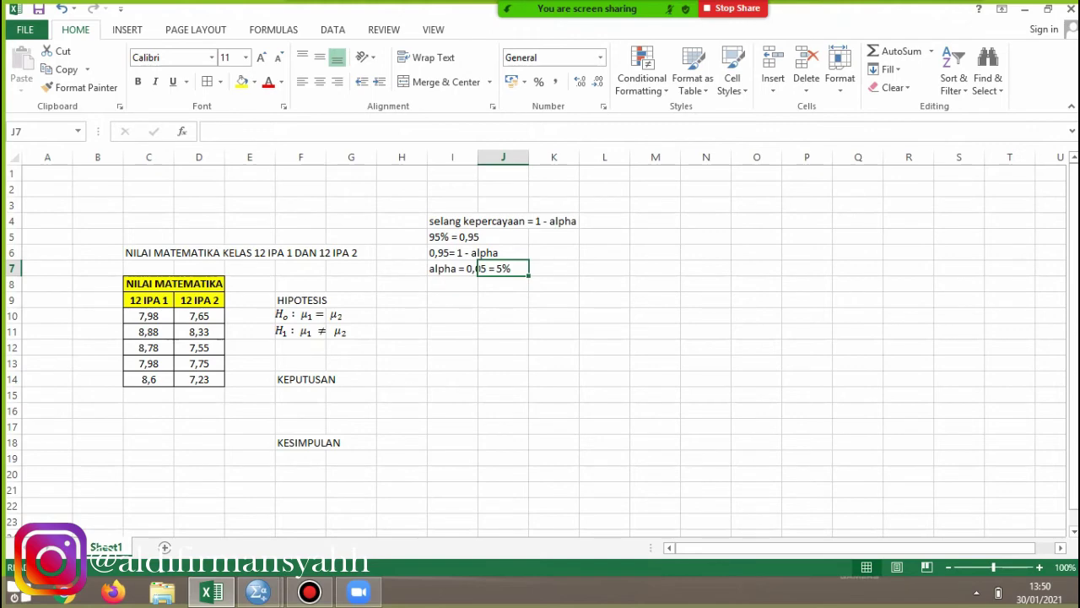
Switch to the SPSS output and examine the Group Statistics and Independent Samples Test tables across their full width
{"action": "mouse_move", "coordinate": [257, 591]}
{"action": "left_click", "coordinate": [357, 494]}
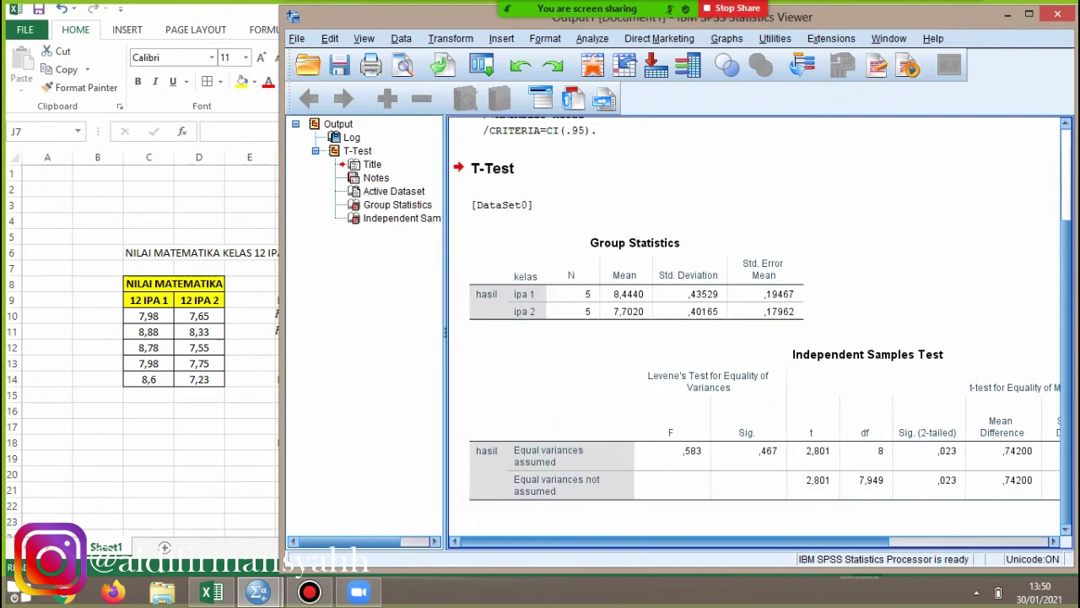
{"action": "left_click_drag", "start_coordinate": [760, 542], "coordinate": [766, 542]}
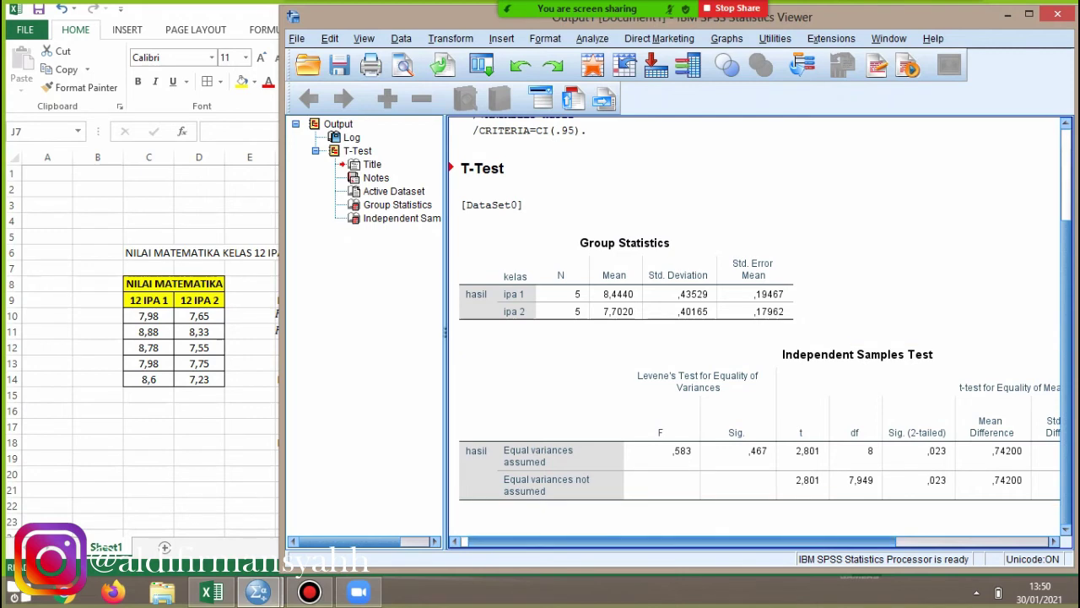
{"action": "scroll", "coordinate": [756, 329], "scroll_direction": "right", "scroll_amount": 5}
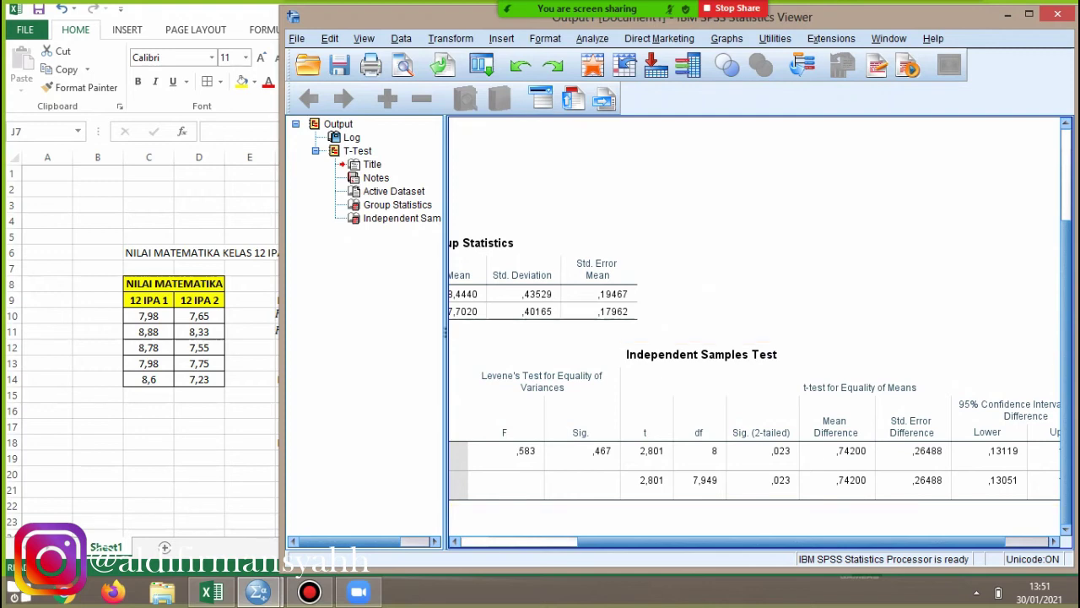
{"action": "scroll", "coordinate": [756, 329], "scroll_direction": "left", "scroll_amount": 5}
{"action": "scroll", "coordinate": [756, 329], "scroll_direction": "right", "scroll_amount": 4}
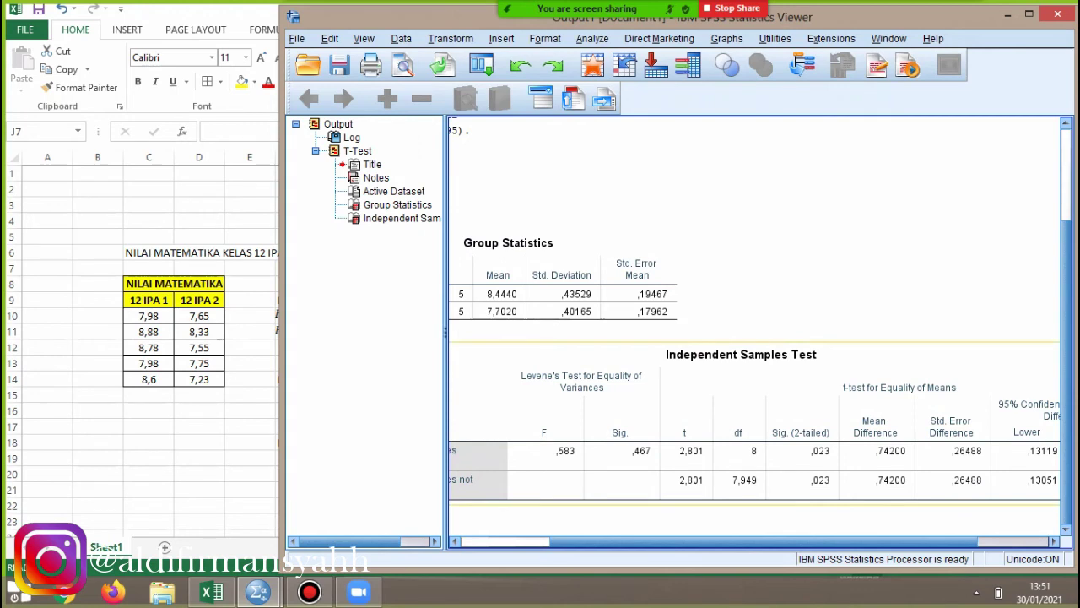
{"action": "left_click_drag", "start_coordinate": [759, 542], "coordinate": [666, 542]}
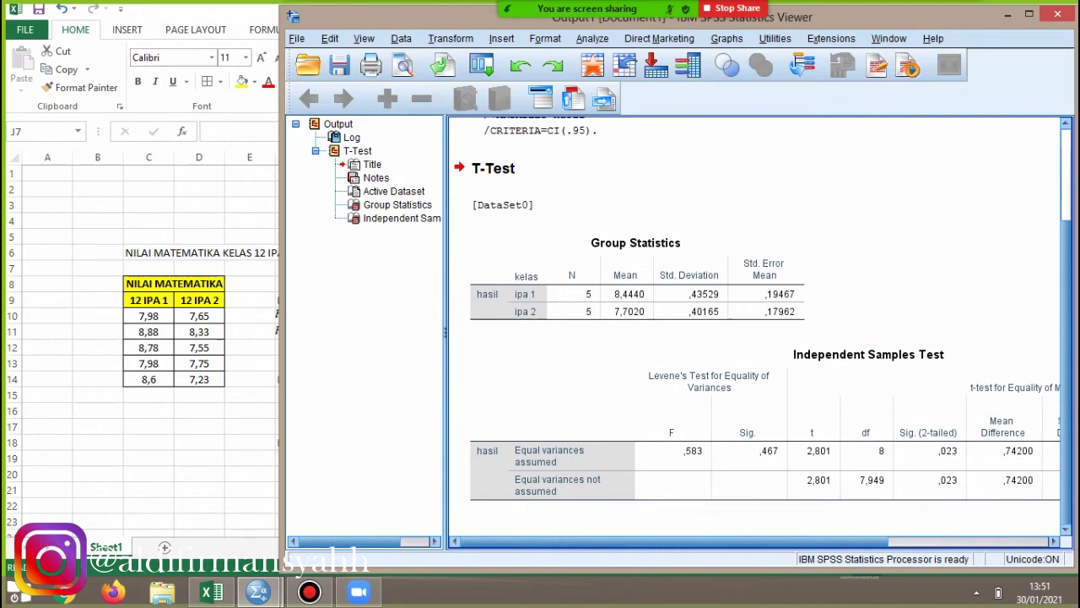
{"action": "left_click_drag", "start_coordinate": [667, 542], "coordinate": [831, 542]}
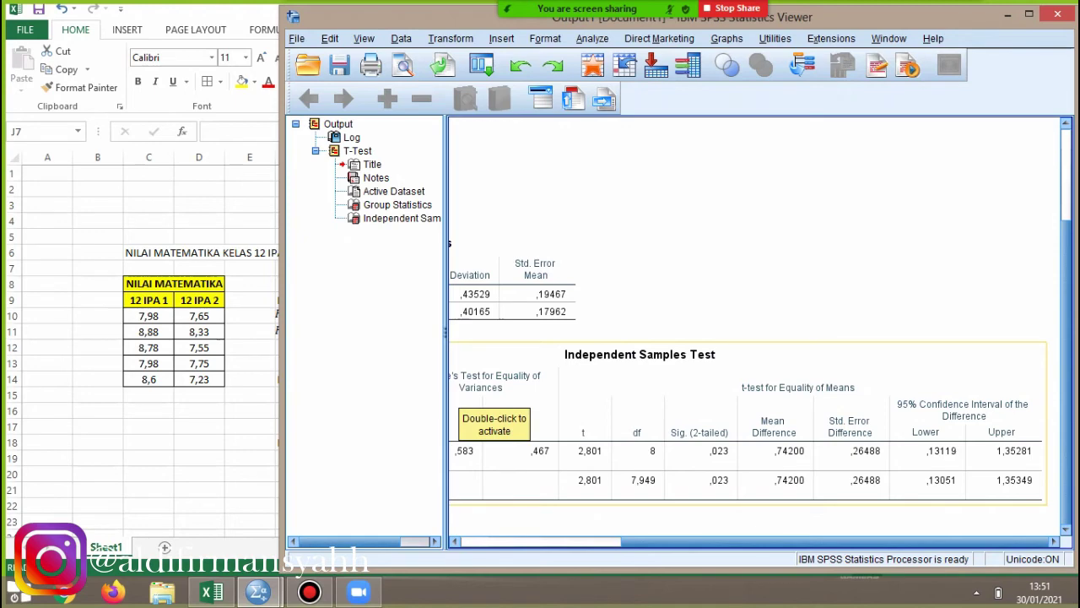
Switch to Excel and begin the decision in F15 with "karena pvalue (0,023 ) < 0,05 (alpha", checking the p-value in the SPSS output
{"action": "left_click", "coordinate": [211, 592]}
{"action": "left_click", "coordinate": [301, 395]}
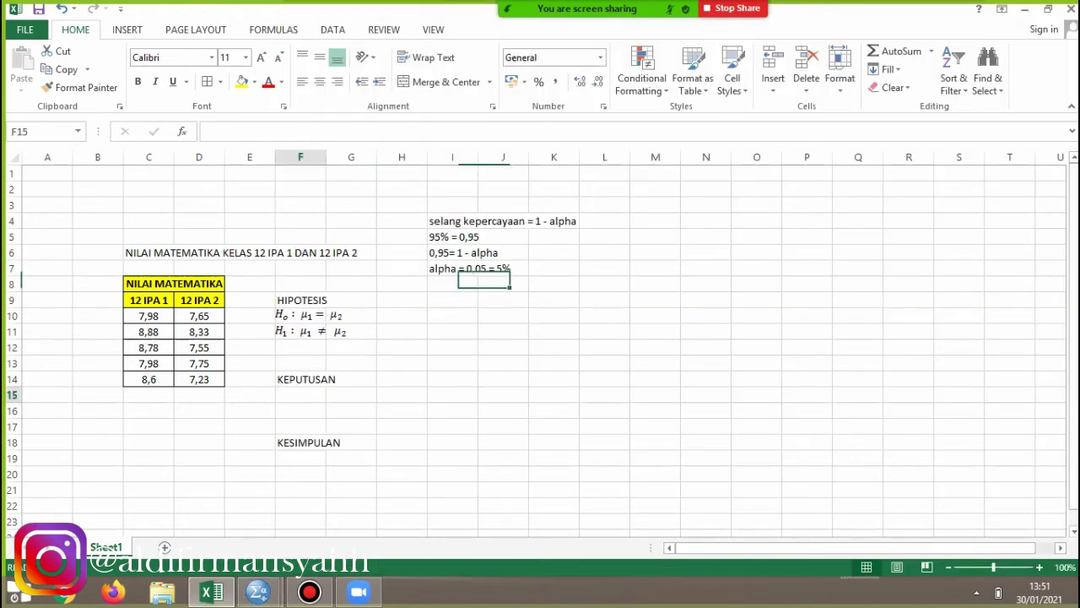
{"action": "type", "text": "kare"}
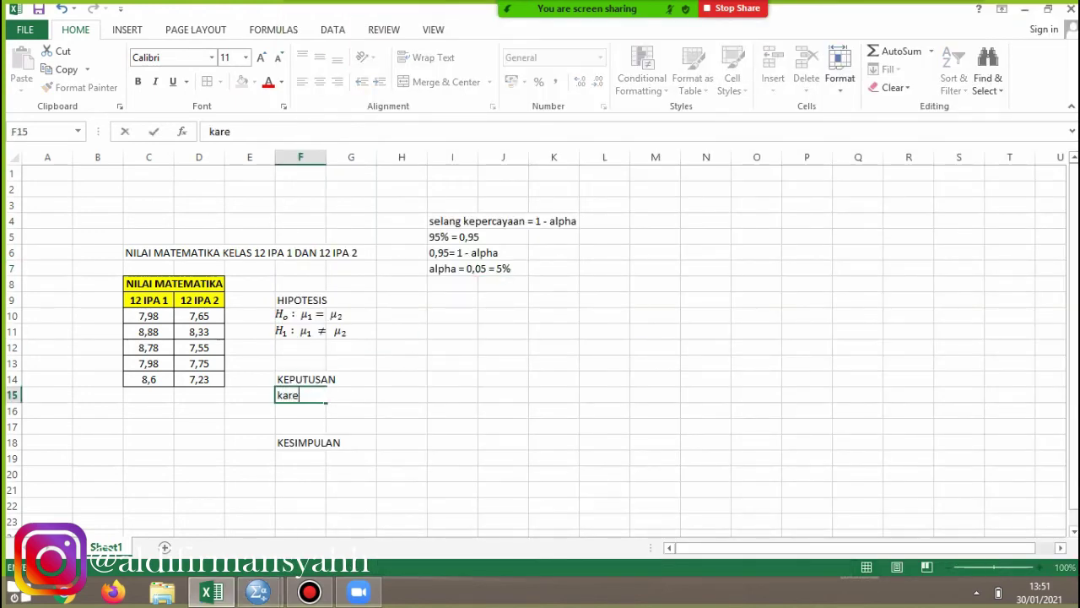
{"action": "type", "text": "na pvalue ("}
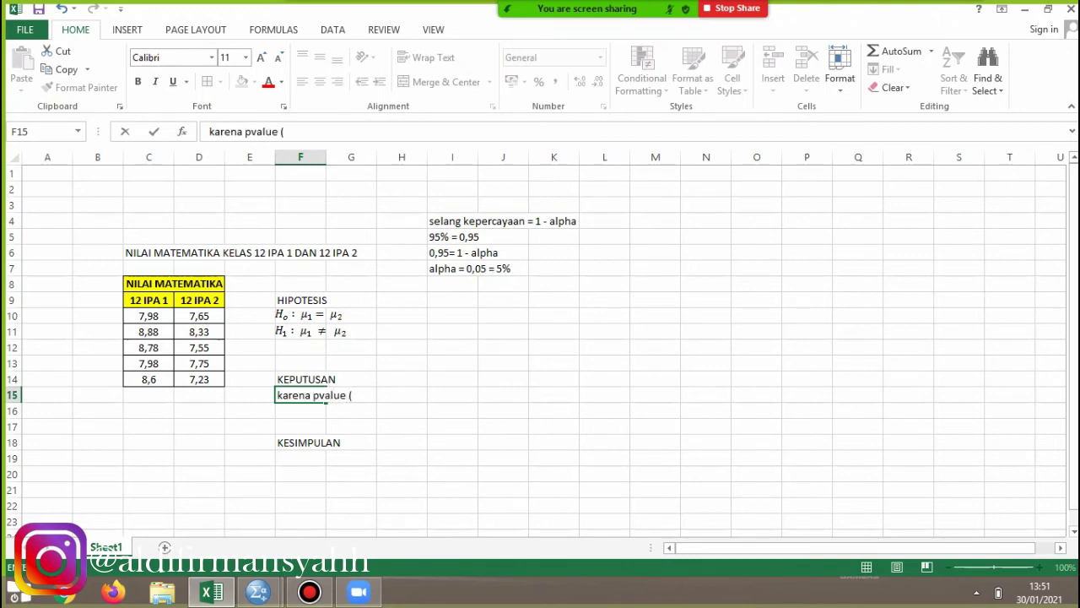
{"action": "key", "text": "alt+Tab"}
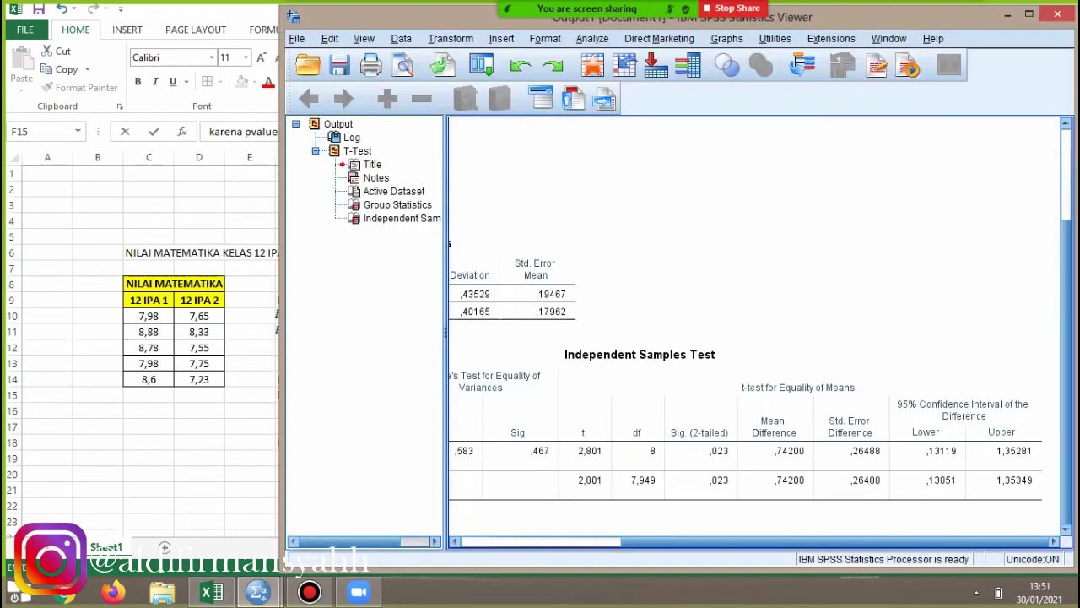
{"action": "key", "text": "alt+Tab"}
{"action": "type", "text": "(0"}
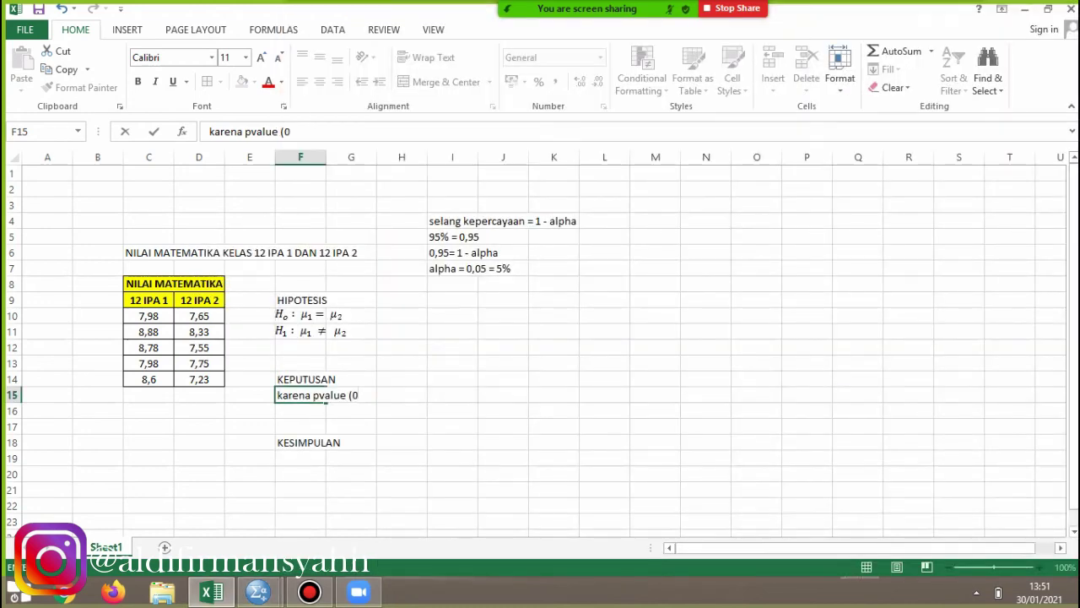
{"action": "type", "text": ",023 ) > alh"}
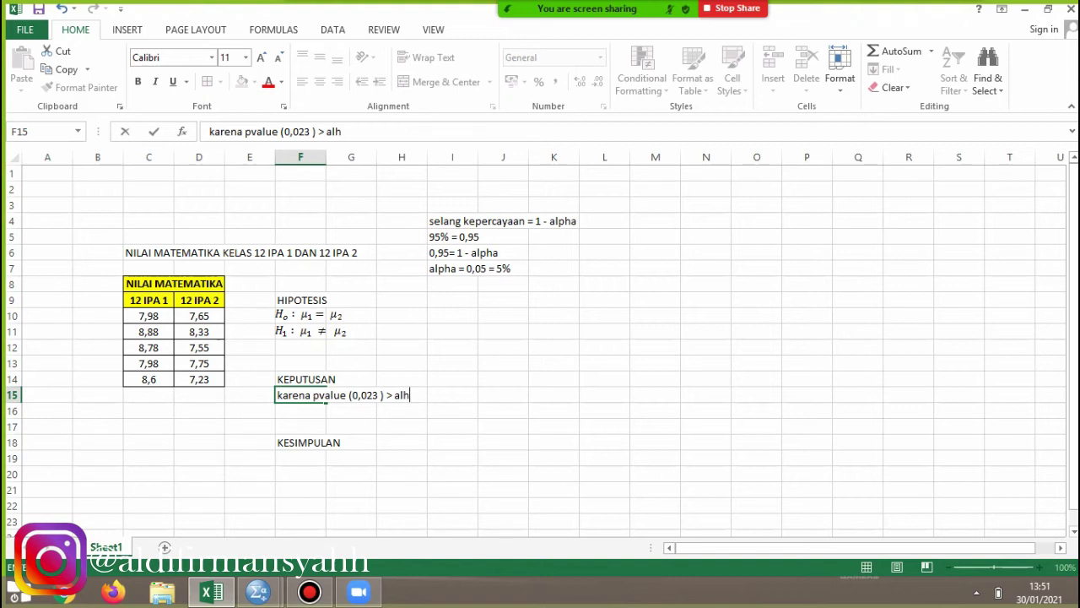
{"action": "key", "text": "BackSpace"}
{"action": "key", "text": "BackSpace"}
{"action": "key", "text": "BackSpace"}
{"action": "key", "text": "BackSpace"}
{"action": "type", "text": "<"}
{"action": "type", "text": "0,05 (alpha"}
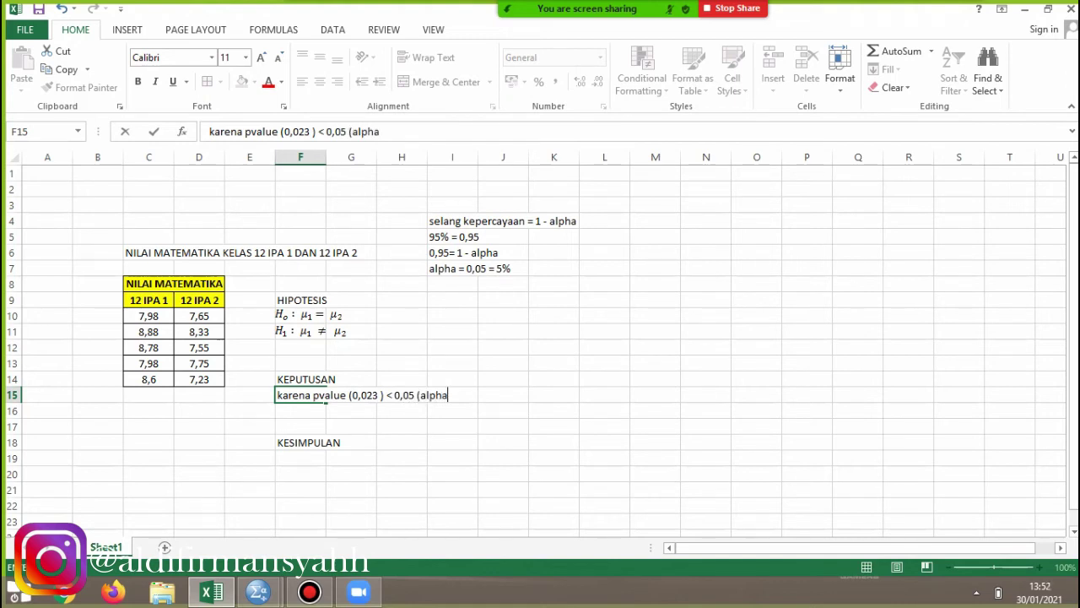
Complete the decision sentence in F15 with ") maka keputusannya tolak Ho" and commit the cell
{"action": "type", "text": ") maka keput"}
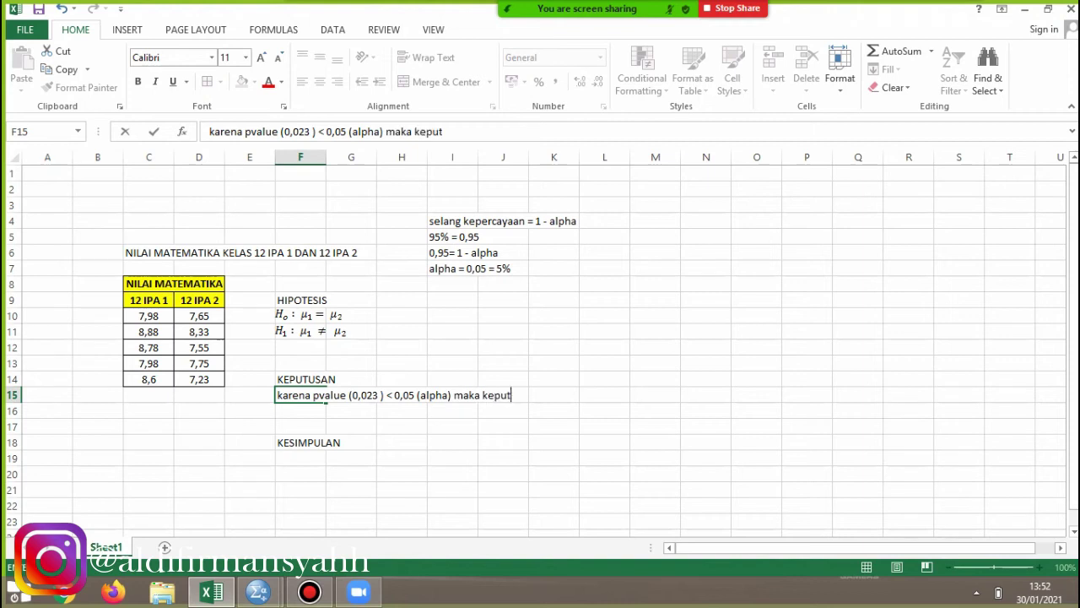
{"action": "type", "text": "usannya tol"}
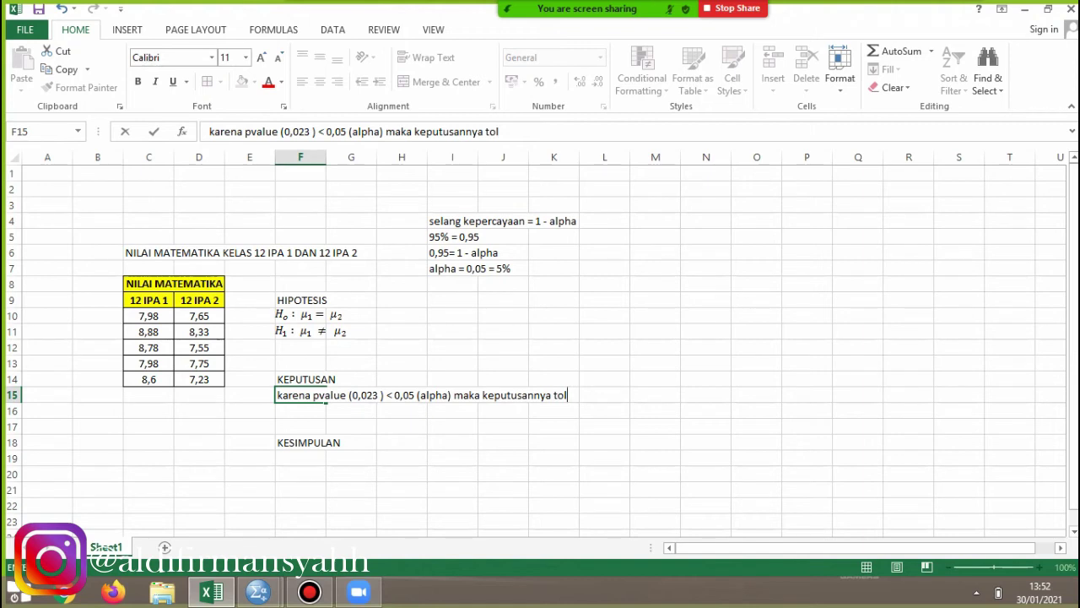
{"action": "type", "text": "ak Ho"}
{"action": "left_click", "coordinate": [325, 395]}
{"action": "left_click", "coordinate": [312, 331]}
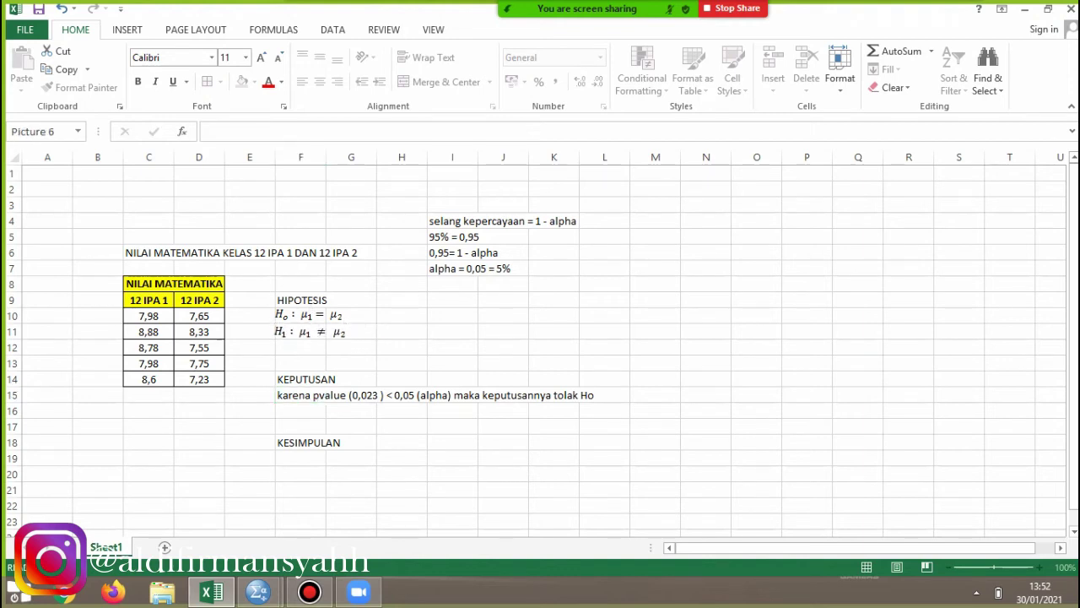
{"action": "left_click", "coordinate": [655, 379]}
Begin the conclusion under KESIMPULAN in F19 with "Dengan taraf uji 5%"
{"action": "left_click", "coordinate": [301, 458]}
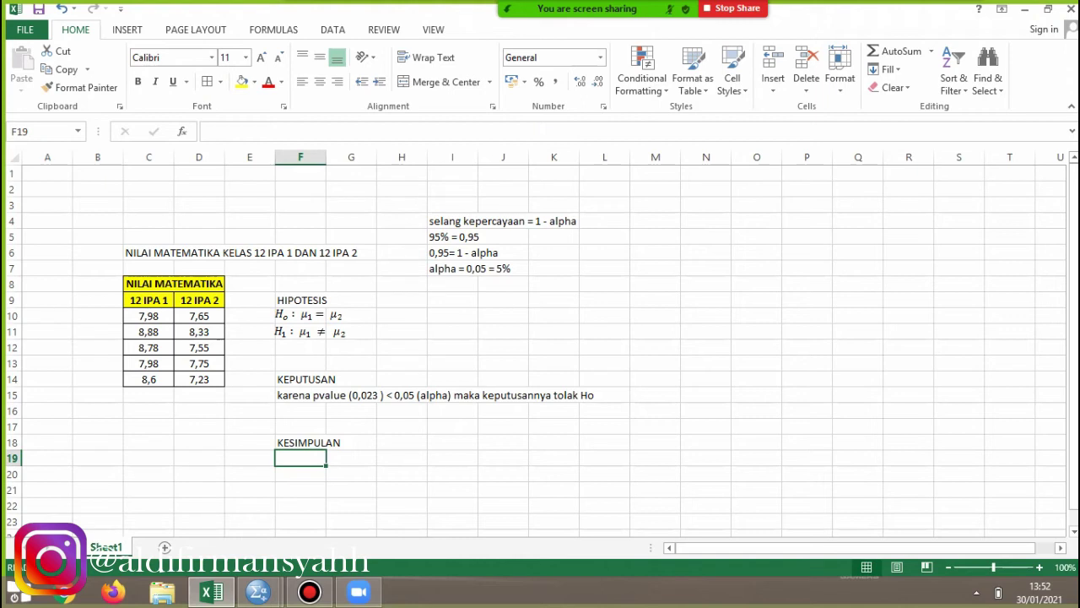
{"action": "type", "text": "d"}
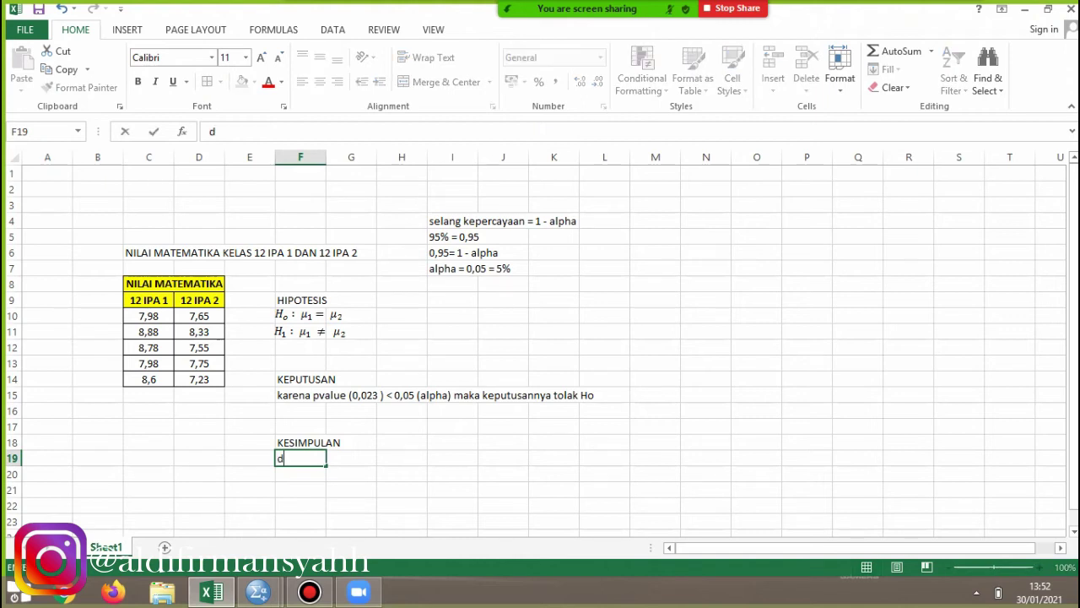
{"action": "key", "text": "BackSpace"}
{"action": "type", "text": "Dengan tara"}
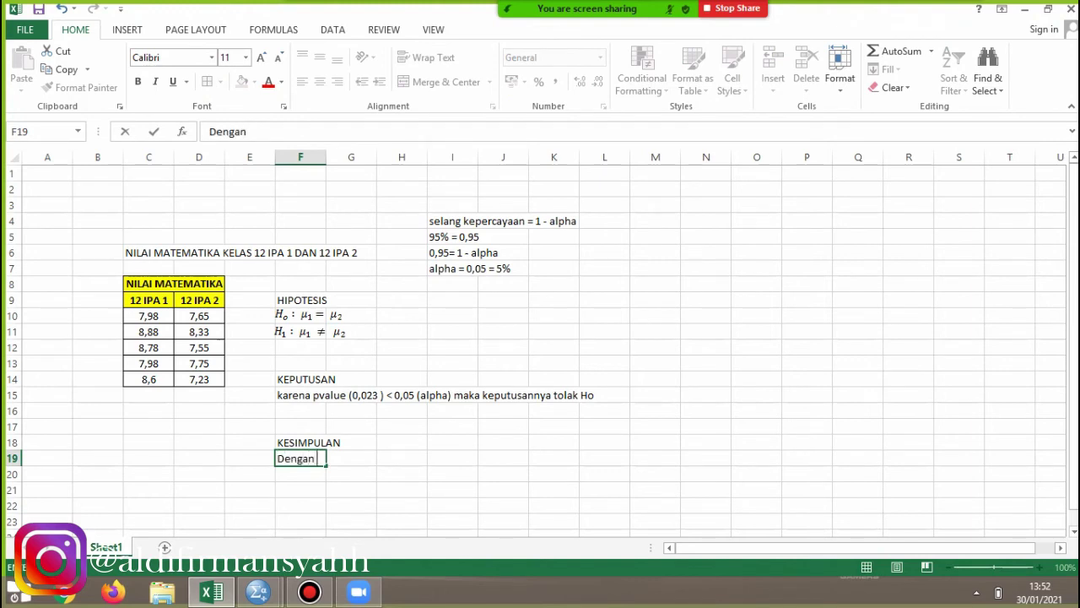
{"action": "type", "text": "uji 5"}
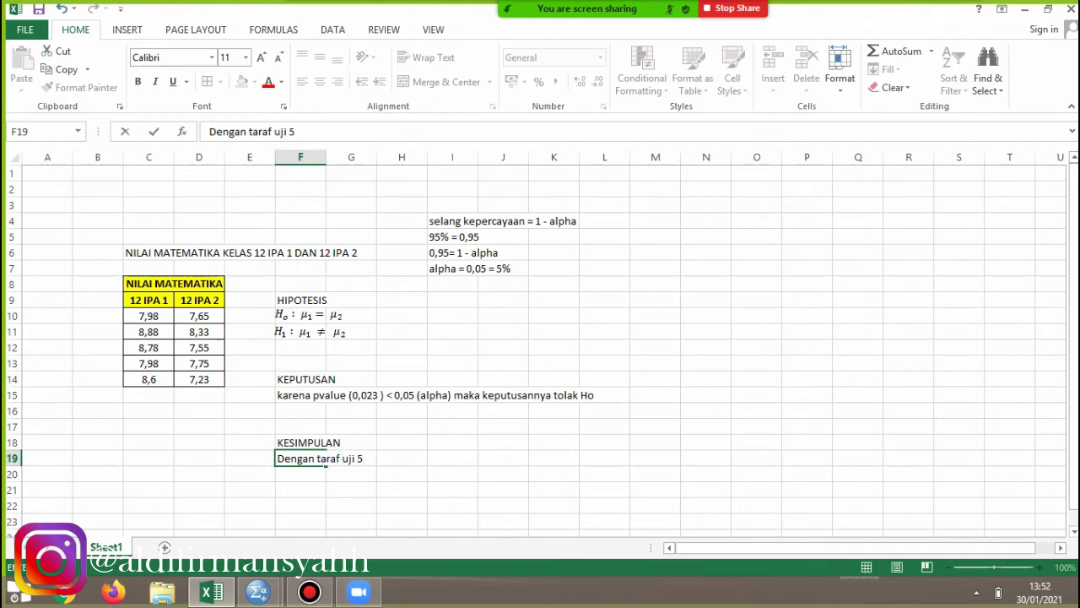
{"action": "type", "text": "%"}
{"action": "type", "text": "maka d"}
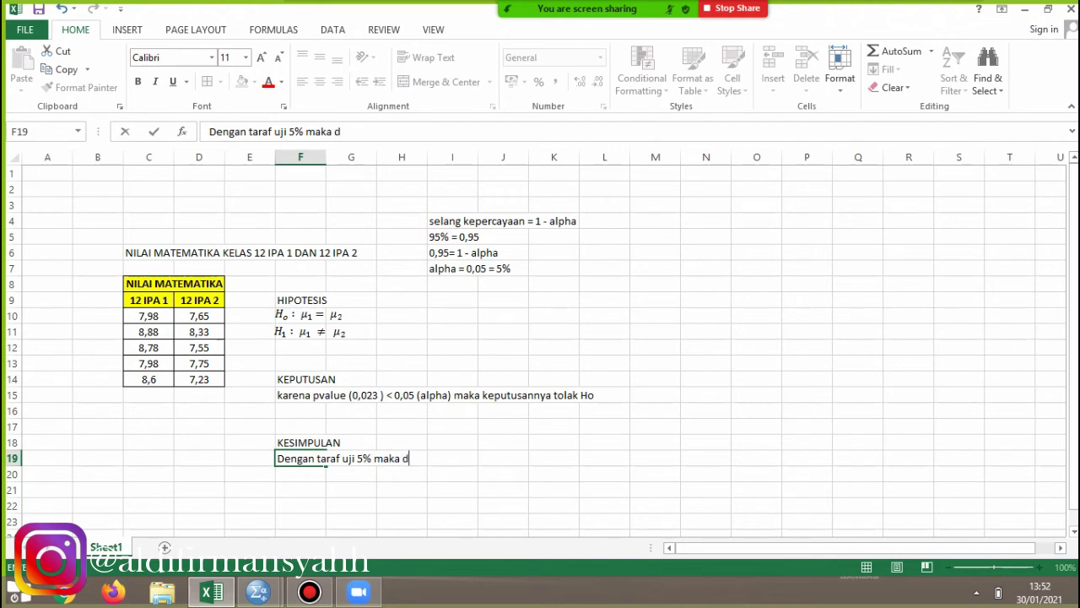
{"action": "key", "text": "BackSpace"}
{"action": "key", "text": "BackSpace"}
{"action": "key", "text": "BackSpace"}
{"action": "key", "text": "BackSpace"}
{"action": "key", "text": "BackSpace"}
Try continuing the conclusion in F19 with "belum dapat ditunjukkan bahwa rata2 nilai mtk klas 12 ipa 1 sama dengan"
{"action": "type", "text": "belum dapat di"}
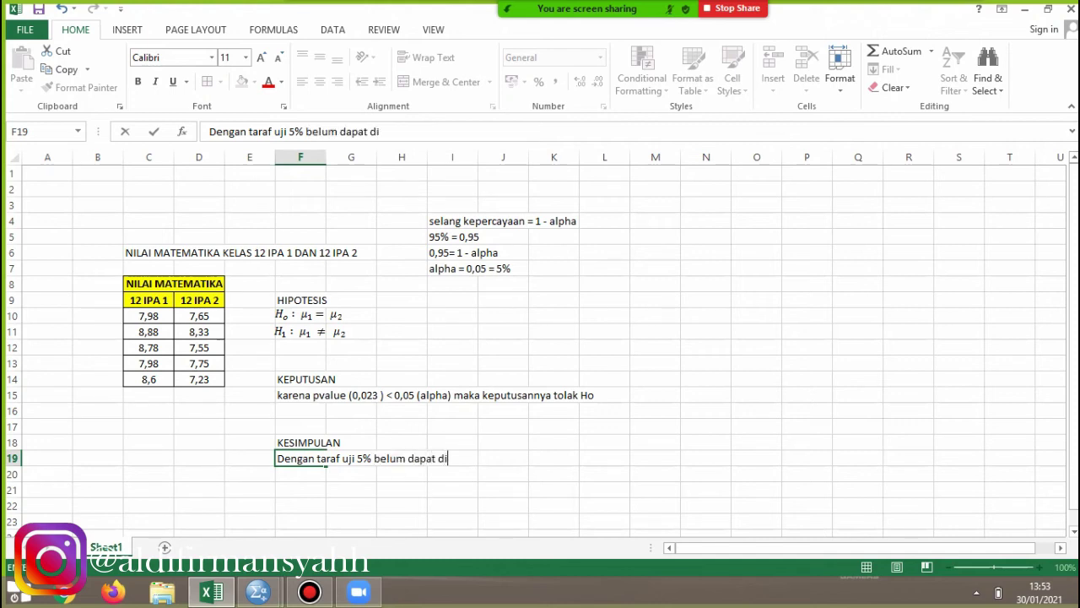
{"action": "type", "text": "tunjukkan bahwa"}
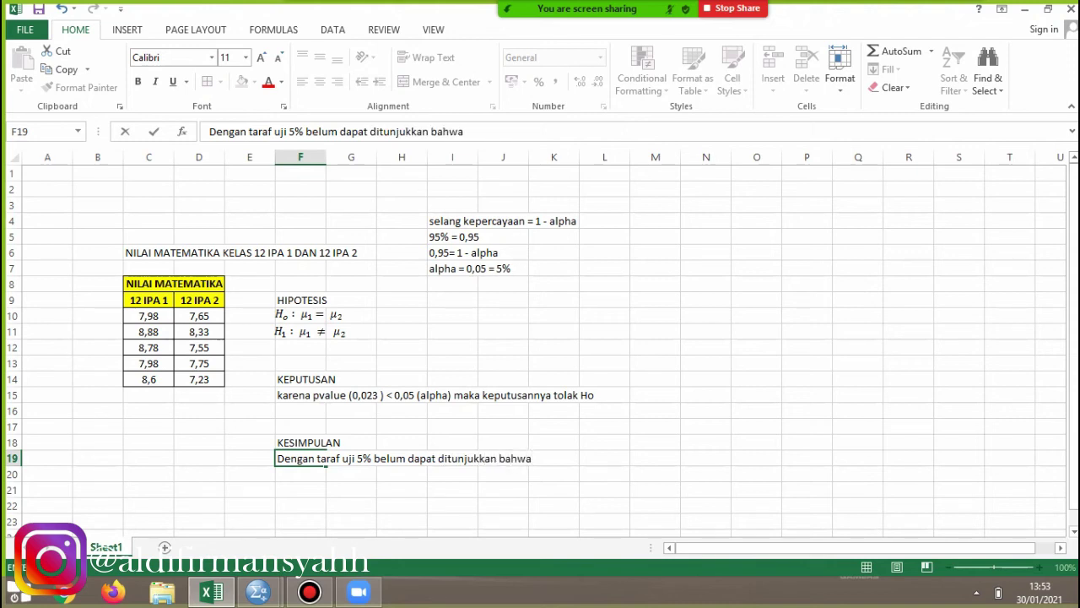
{"action": "type", "text": " nilai rata2 matema"}
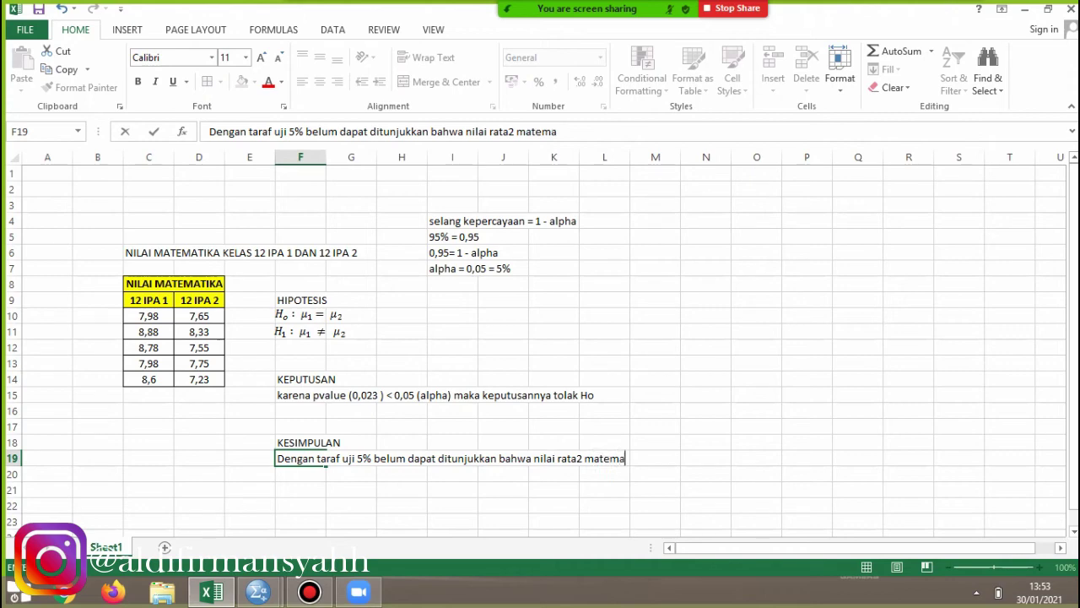
{"action": "type", "text": "tik"}
{"action": "key", "text": "BackSpace"}
{"action": "key", "text": "BackSpace"}
{"action": "key", "text": "BackSpace"}
{"action": "key", "text": "BackSpace"}
{"action": "key", "text": "BackSpace"}
{"action": "key", "text": "BackSpace"}
{"action": "key", "text": "BackSpace"}
{"action": "key", "text": "BackSpace"}
{"action": "key", "text": "BackSpace"}
{"action": "key", "text": "BackSpace"}
{"action": "key", "text": "BackSpace"}
{"action": "key", "text": "BackSpace"}
{"action": "key", "text": "BackSpace"}
{"action": "key", "text": "BackSpace"}
{"action": "key", "text": "BackSpace"}
{"action": "key", "text": "BackSpace"}
{"action": "key", "text": "BackSpace"}
{"action": "key", "text": "BackSpace"}
{"action": "key", "text": "BackSpace"}
{"action": "key", "text": "BackSpace"}
{"action": "key", "text": "BackSpace"}
{"action": "type", "text": "ra"}
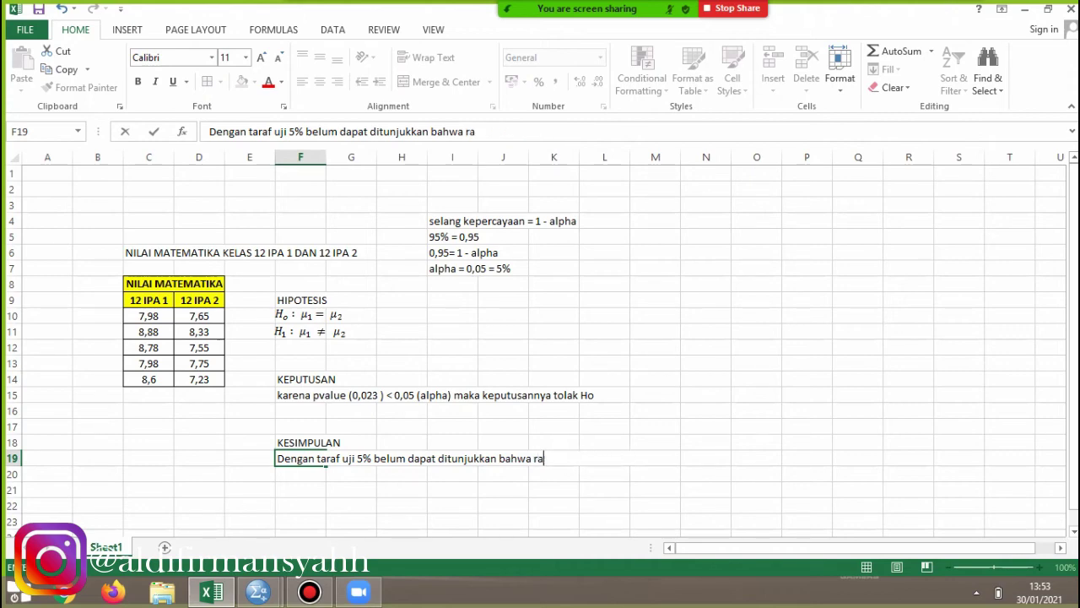
{"action": "type", "text": "ta2 nilai mtk kl"}
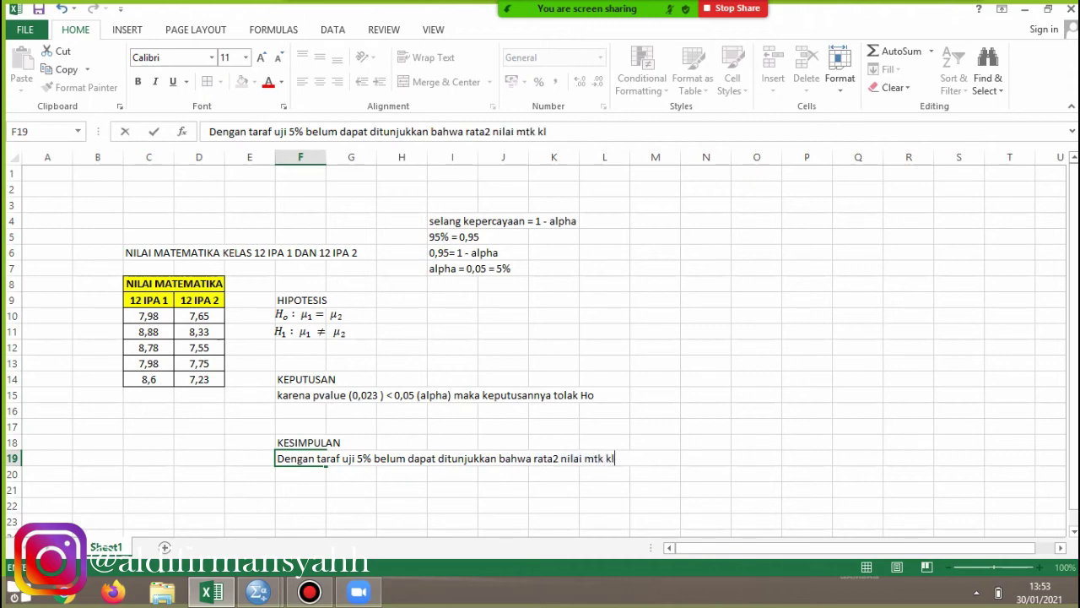
{"action": "type", "text": "as 12 ipa 1"}
{"action": "type", "text": "sama"}
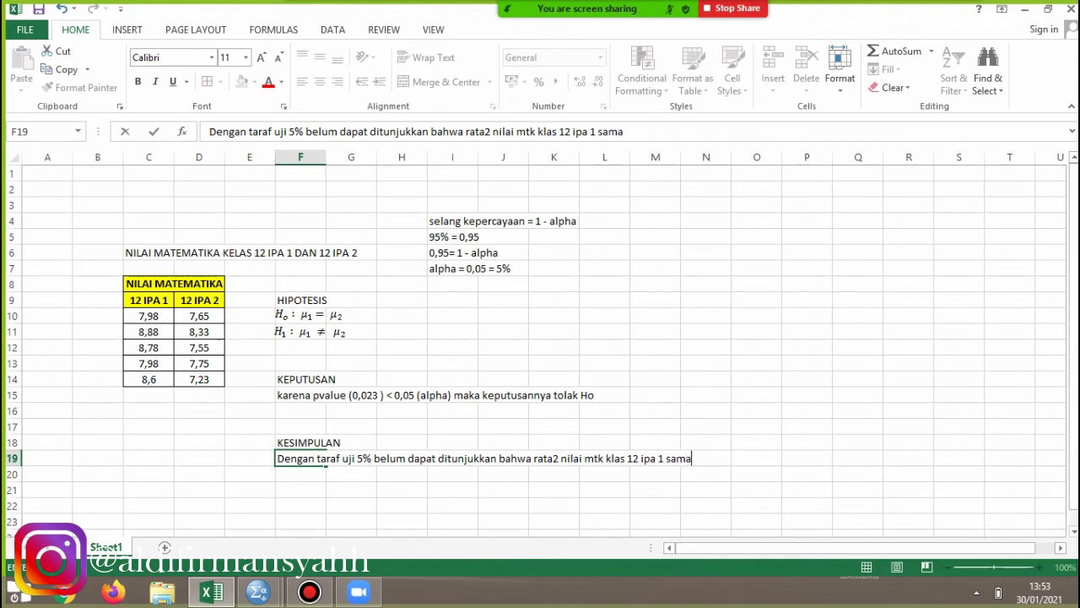
{"action": "type", "text": " dengan"}
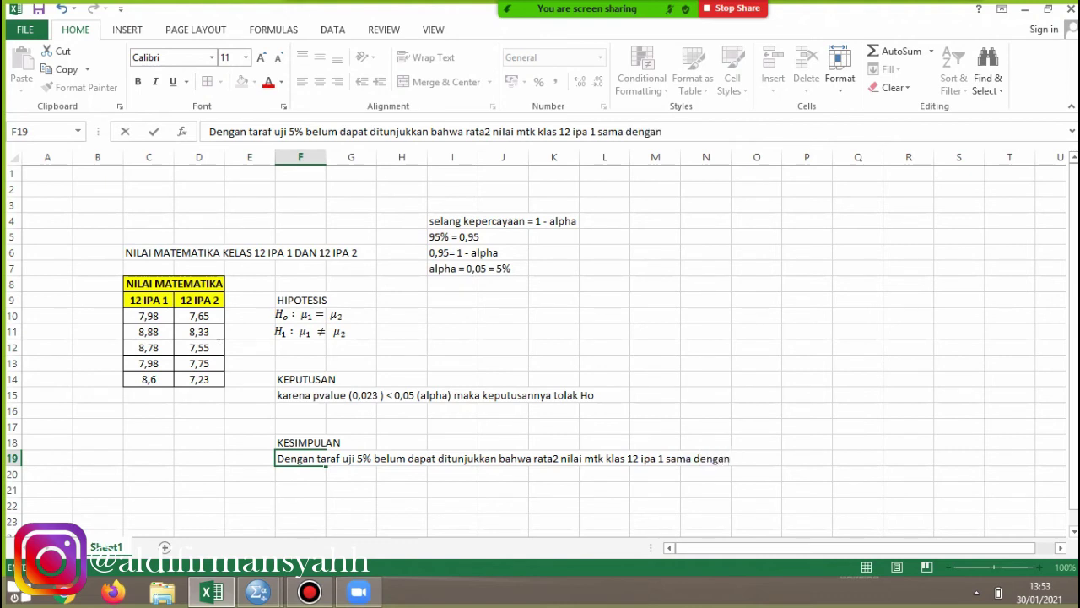
Delete everything after "Dengan taraf uji 5%" from the conclusion in F19
{"action": "key", "text": "BackSpace"}
{"action": "key", "text": "BackSpace"}
{"action": "key", "text": "BackSpace"}
{"action": "key", "text": "BackSpace"}
{"action": "key", "text": "BackSpace"}
{"action": "key", "text": "BackSpace"}
{"action": "key", "text": "BackSpace"}
{"action": "key", "text": "BackSpace"}
{"action": "key", "text": "BackSpace"}
{"action": "key", "text": "BackSpace"}
{"action": "key", "text": "BackSpace"}
{"action": "key", "text": "BackSpace"}
{"action": "key", "text": "BackSpace"}
{"action": "key", "text": "BackSpace"}
{"action": "key", "text": "BackSpace"}
{"action": "key", "text": "BackSpace"}
{"action": "key", "text": "BackSpace"}
{"action": "key", "text": "BackSpace"}
{"action": "key", "text": "BackSpace"}
{"action": "key", "text": "BackSpace"}
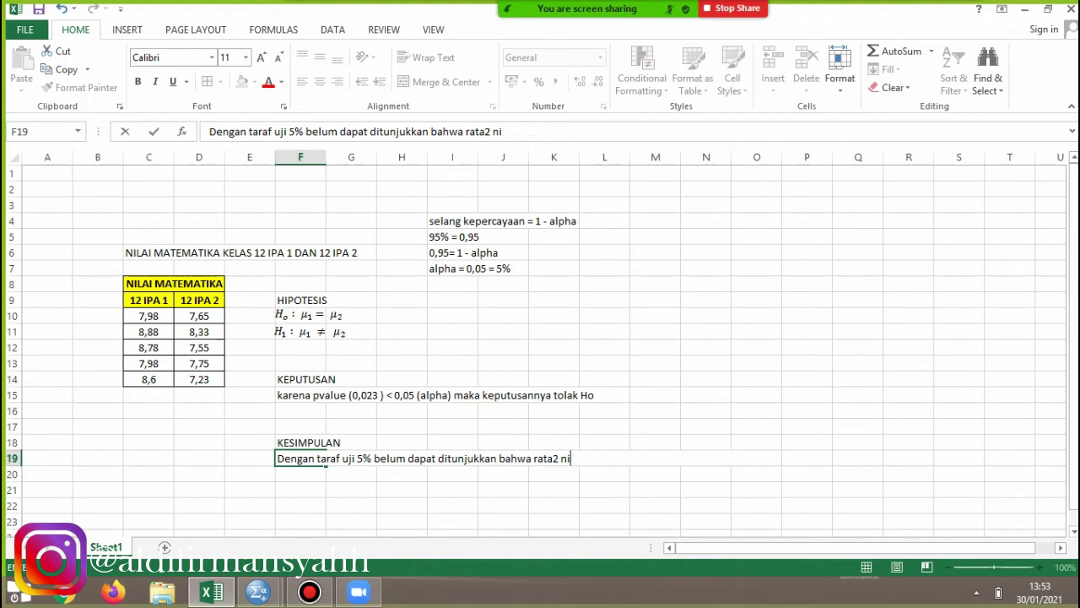
{"action": "key", "text": "BackSpace"}
{"action": "key", "text": "BackSpace"}
{"action": "key", "text": "BackSpace"}
{"action": "key", "text": "BackSpace"}
{"action": "key", "text": "BackSpace"}
{"action": "key", "text": "BackSpace"}
{"action": "key", "text": "BackSpace"}
{"action": "key", "text": "BackSpace"}
{"action": "key", "text": "BackSpace"}
{"action": "key", "text": "BackSpace"}
{"action": "key", "text": "BackSpace"}
{"action": "key", "text": "BackSpace"}
{"action": "key", "text": "BackSpace"}
{"action": "key", "text": "BackSpace"}
{"action": "key", "text": "BackSpace"}
{"action": "key", "text": "BackSpace"}
{"action": "key", "text": "BackSpace"}
{"action": "key", "text": "BackSpace"}
{"action": "key", "text": "BackSpace"}
{"action": "key", "text": "BackSpace"}
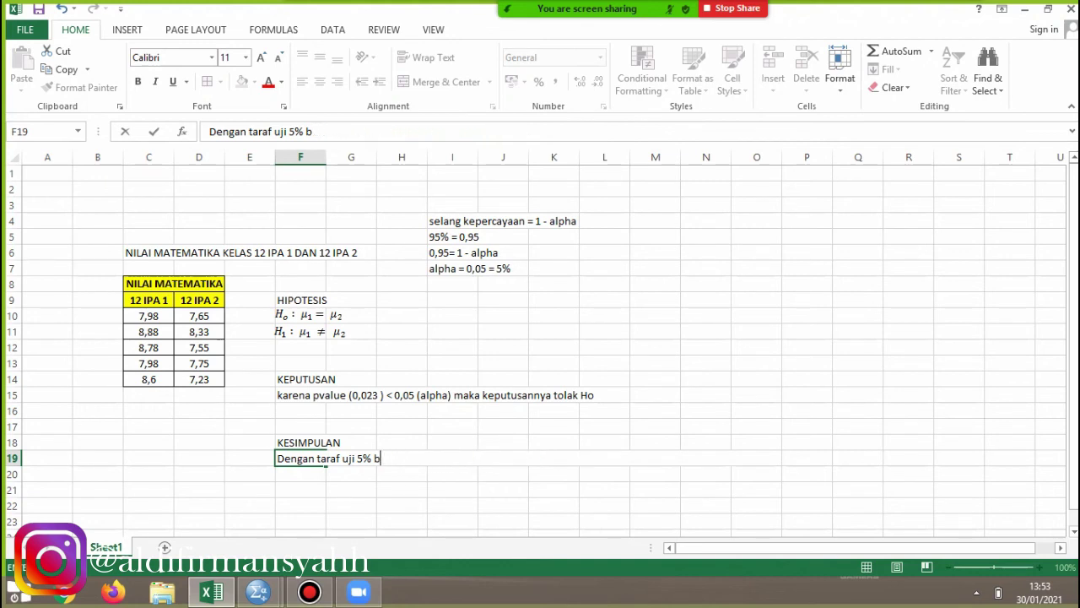
{"action": "key", "text": "BackSpace"}
Continue the conclusion in F19 after "Dengan taraf uji 5%" with "dapat ditunjukkan bahwa terdapat perbedaan rata2"
{"action": "type", "text": "dapat ditunj"}
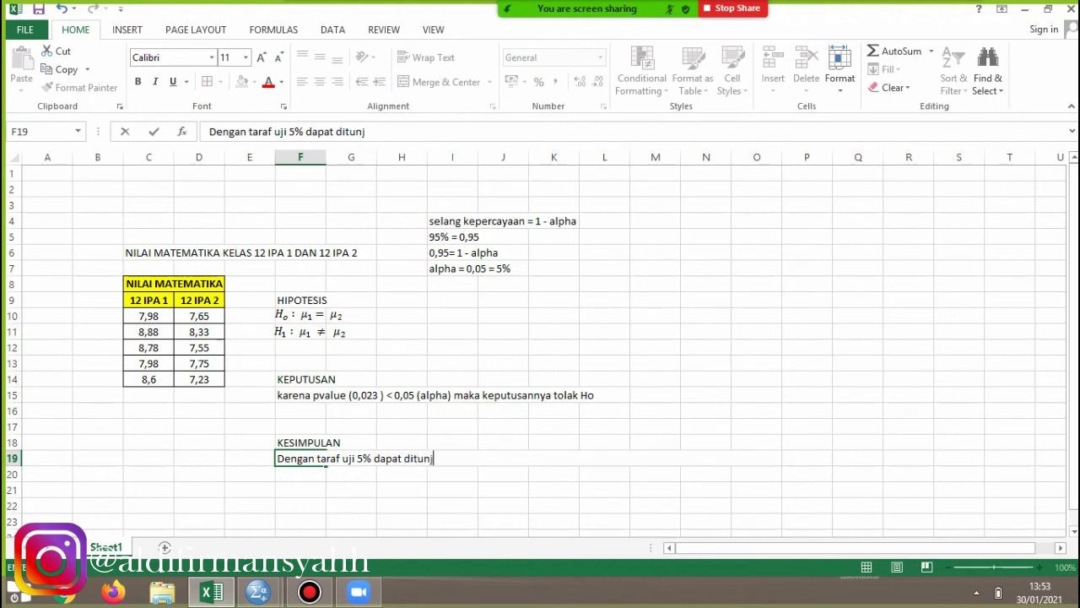
{"action": "type", "text": "ukkan a"}
{"action": "key", "text": "BackSpace"}
{"action": "type", "text": "bahwa "}
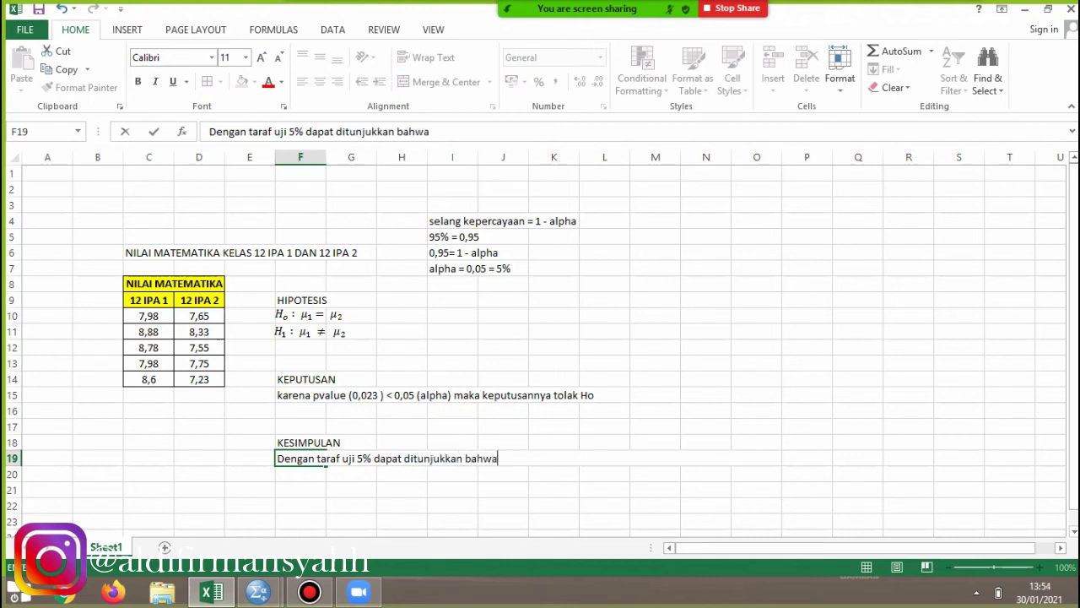
{"action": "type", "text": "terdapat per"}
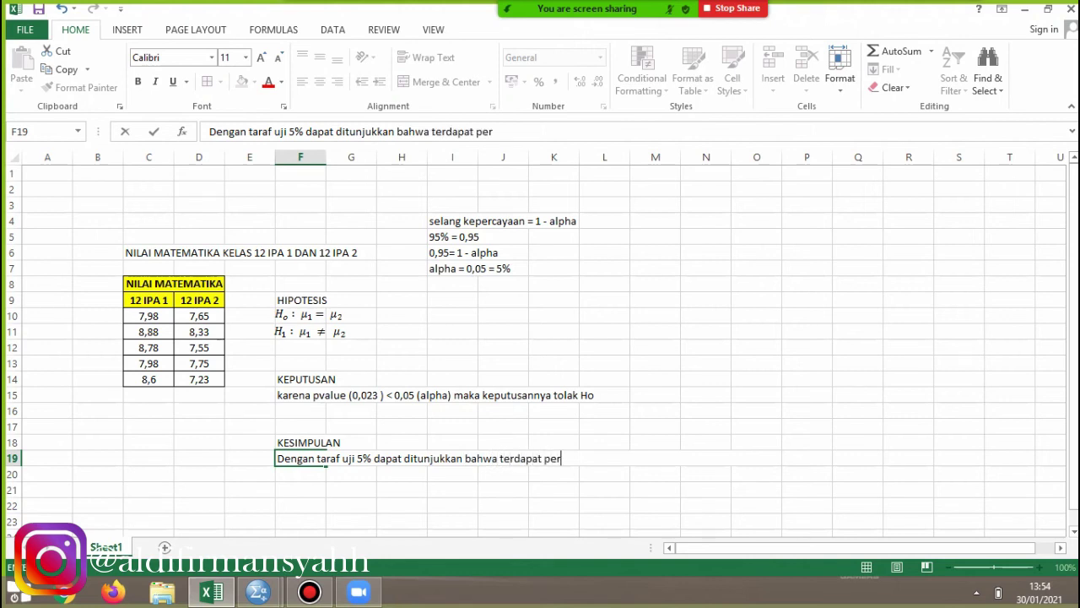
{"action": "type", "text": "bedaan r"}
{"action": "key", "text": "BackSpace"}
{"action": "type", "text": "rata2"}
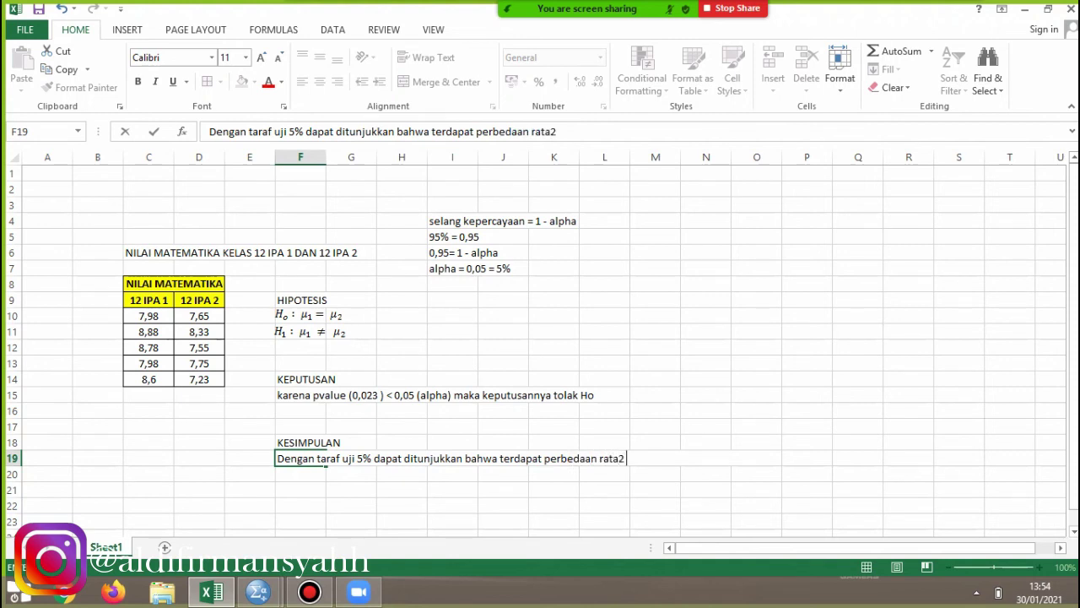
Finish the conclusion in F19 with "nilai mtk klas12 ipa 1 dan 12 ipa 2" and commit the cell
{"action": "type", "text": " nilai mtk klas"}
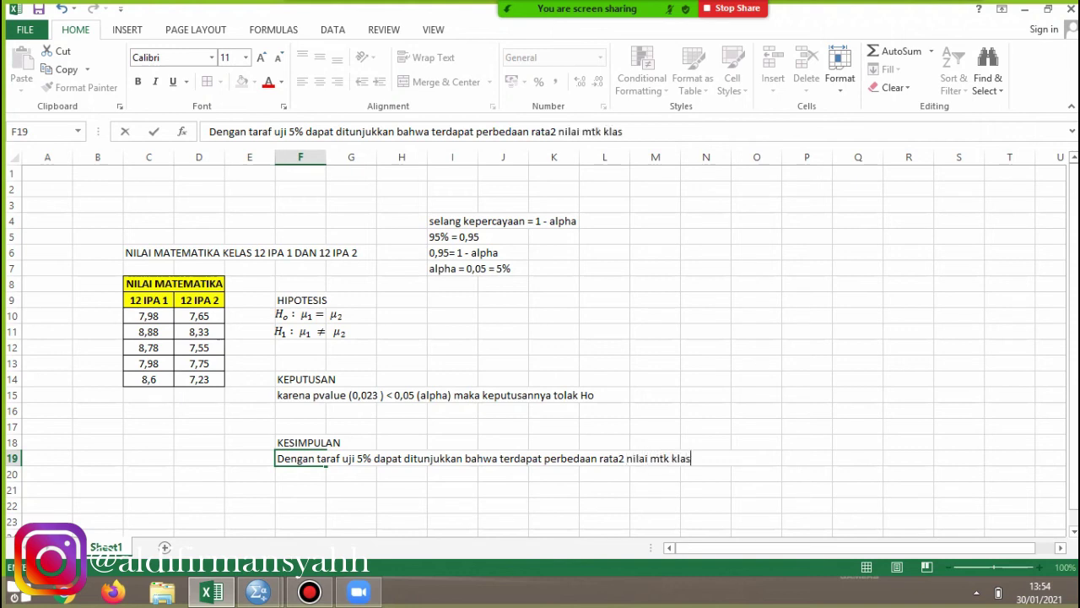
{"action": "type", "text": "12 ipa 1 da"}
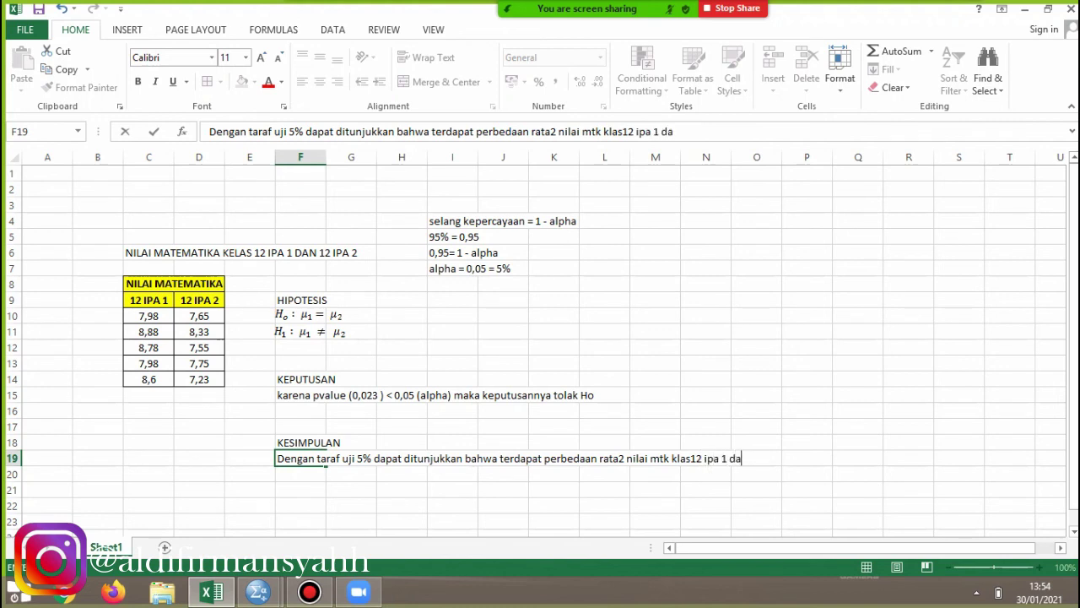
{"action": "type", "text": "n 12 ipa 2"}
{"action": "left_click", "coordinate": [351, 489]}
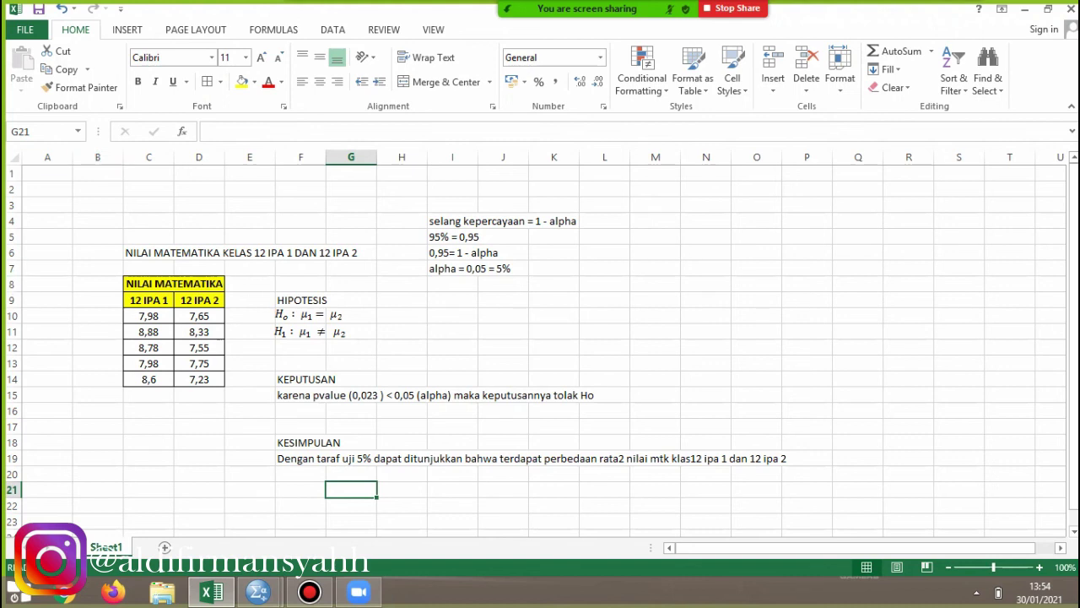
Review the conclusion in F18:F19 against the decision in row 15 and the Ho and H1 formulas under HIPOTESIS
{"action": "left_click", "coordinate": [605, 395]}
{"action": "left_click", "coordinate": [309, 315]}
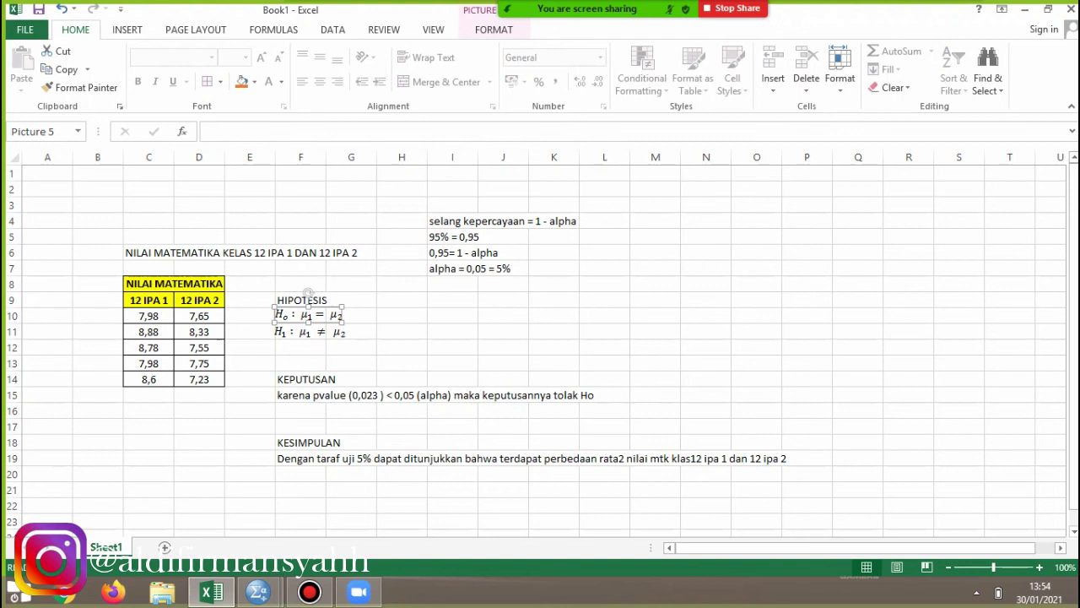
{"action": "left_click", "coordinate": [291, 458]}
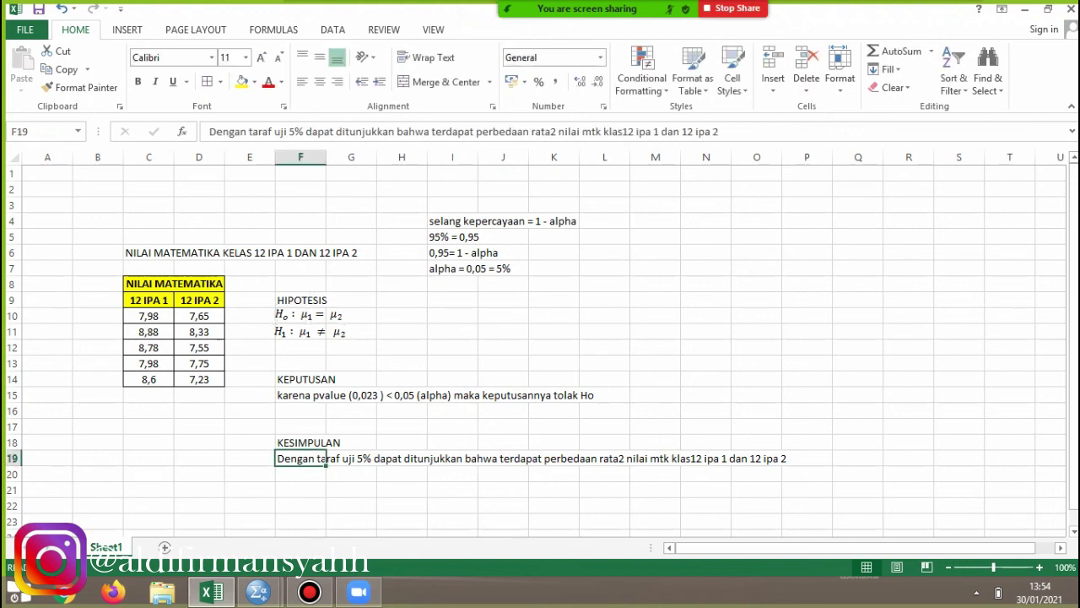
{"action": "left_click_drag", "start_coordinate": [304, 442], "coordinate": [783, 461]}
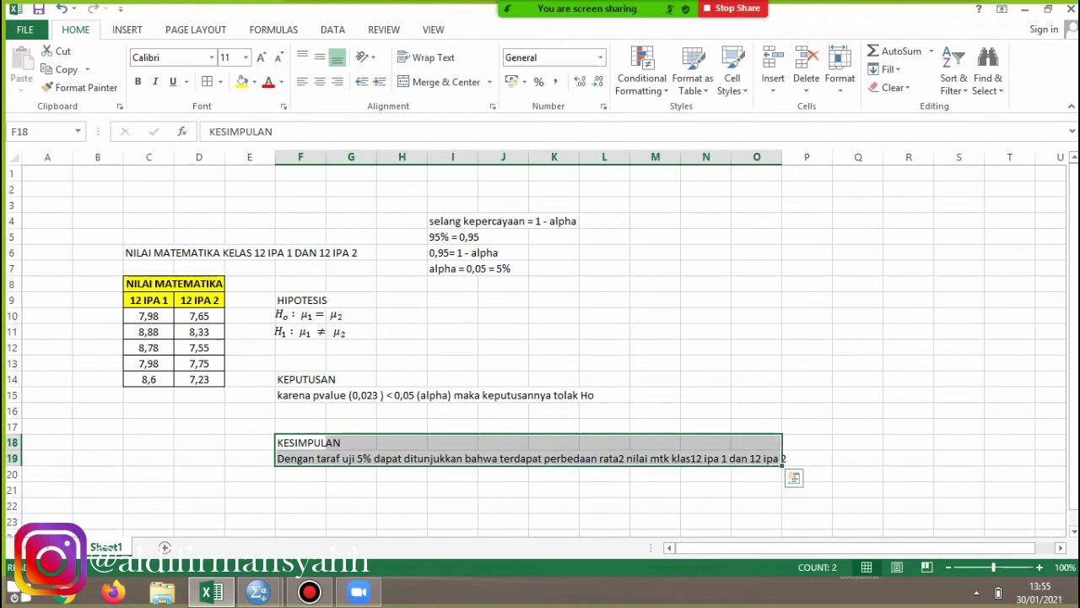
{"action": "left_click", "coordinate": [47, 221]}
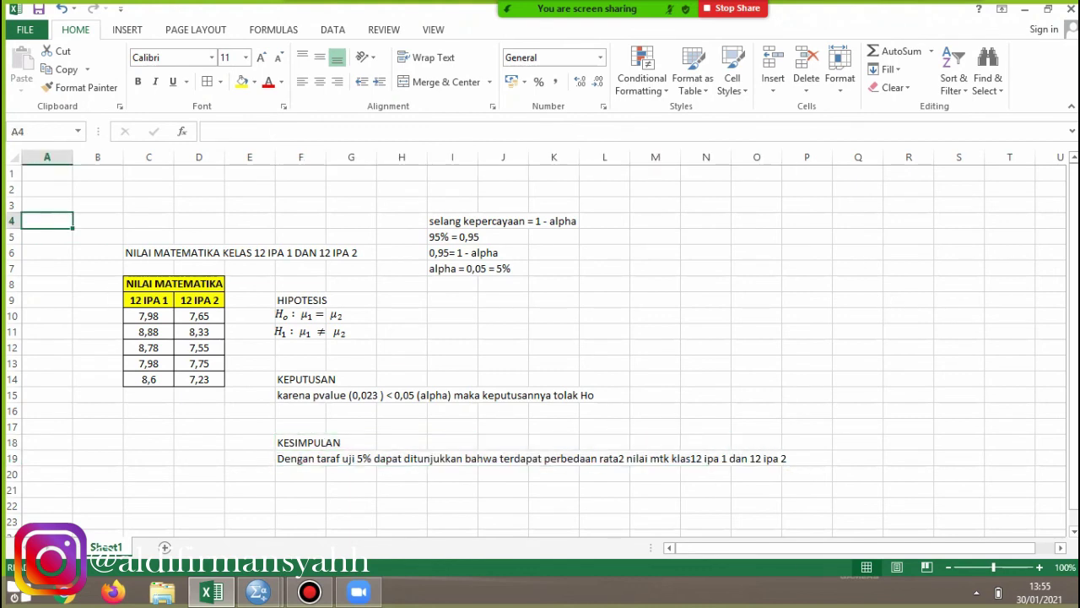
{"action": "left_click_drag", "start_coordinate": [304, 442], "coordinate": [783, 461]}
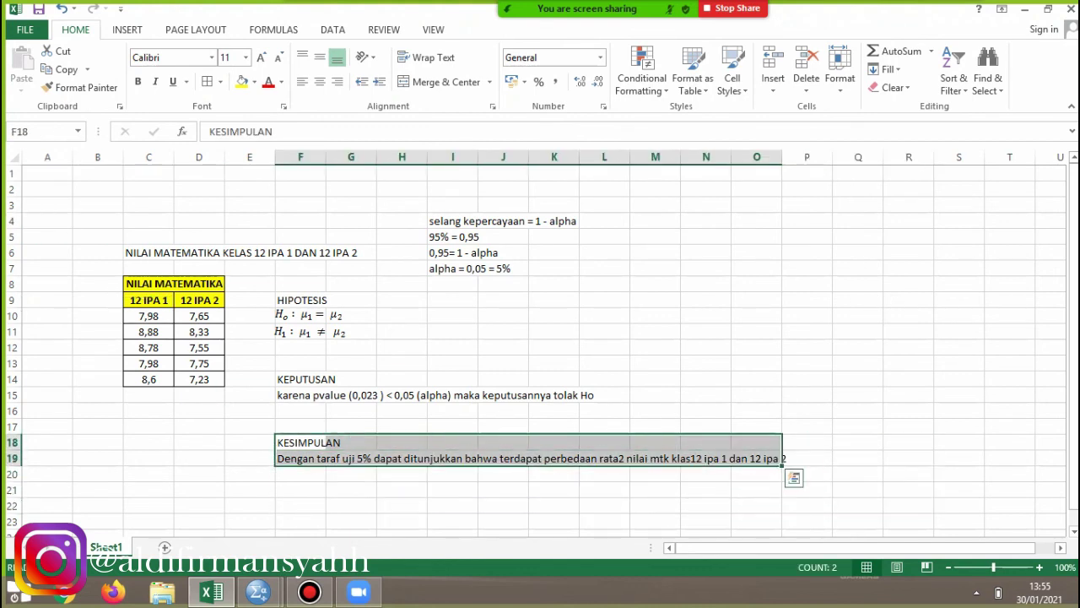
{"action": "left_click", "coordinate": [604, 395]}
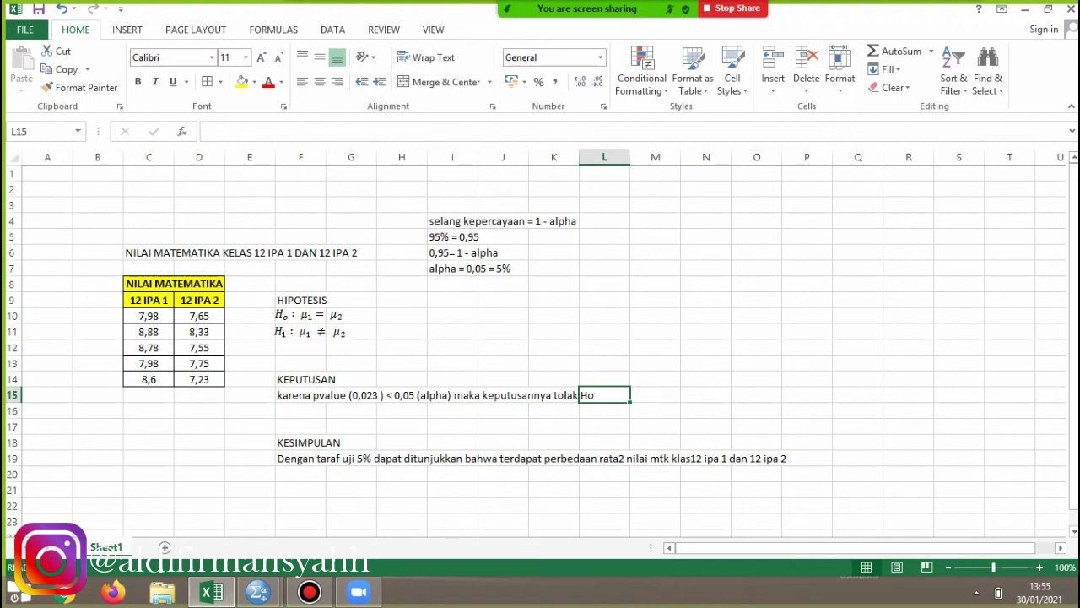
{"action": "left_click", "coordinate": [310, 331]}
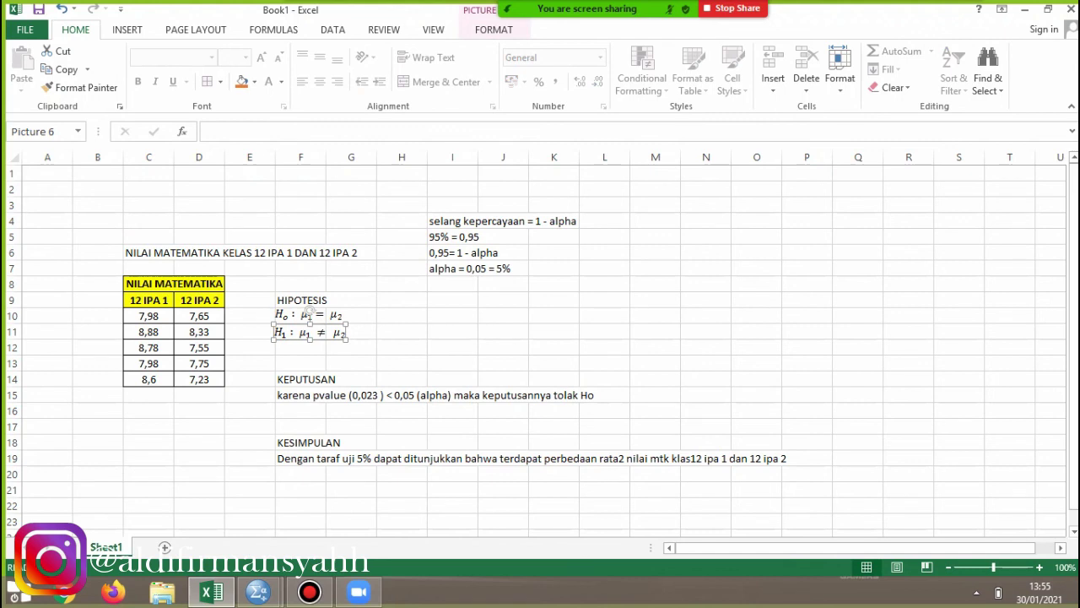
{"action": "left_click", "coordinate": [199, 459]}
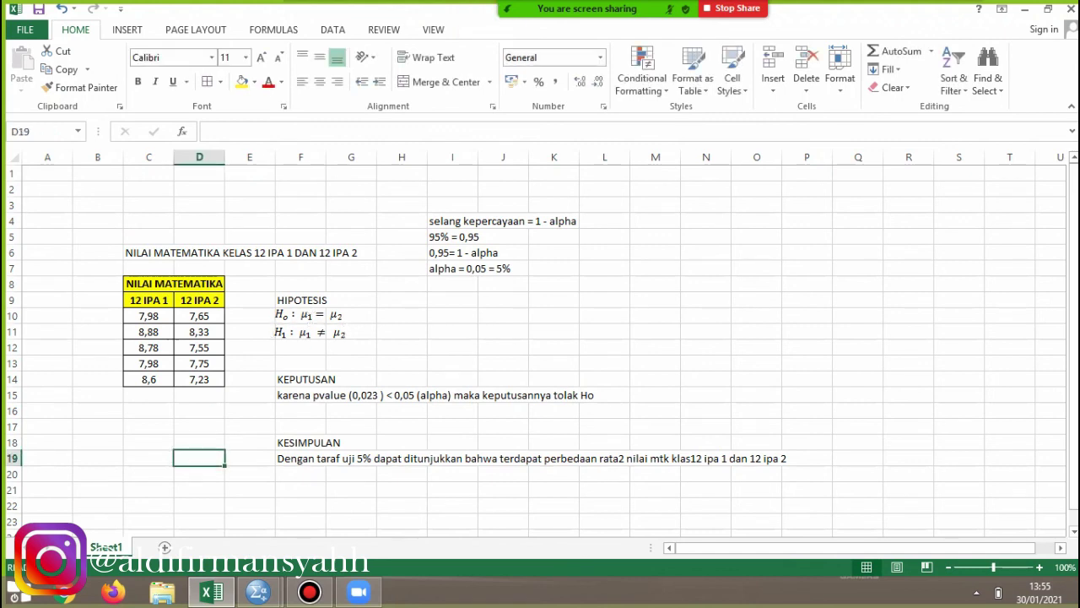
Switch to the SPSS output viewer and bring the full Independent Samples Test table into view
{"action": "mouse_move", "coordinate": [257, 591]}
{"action": "left_click", "coordinate": [241, 493]}
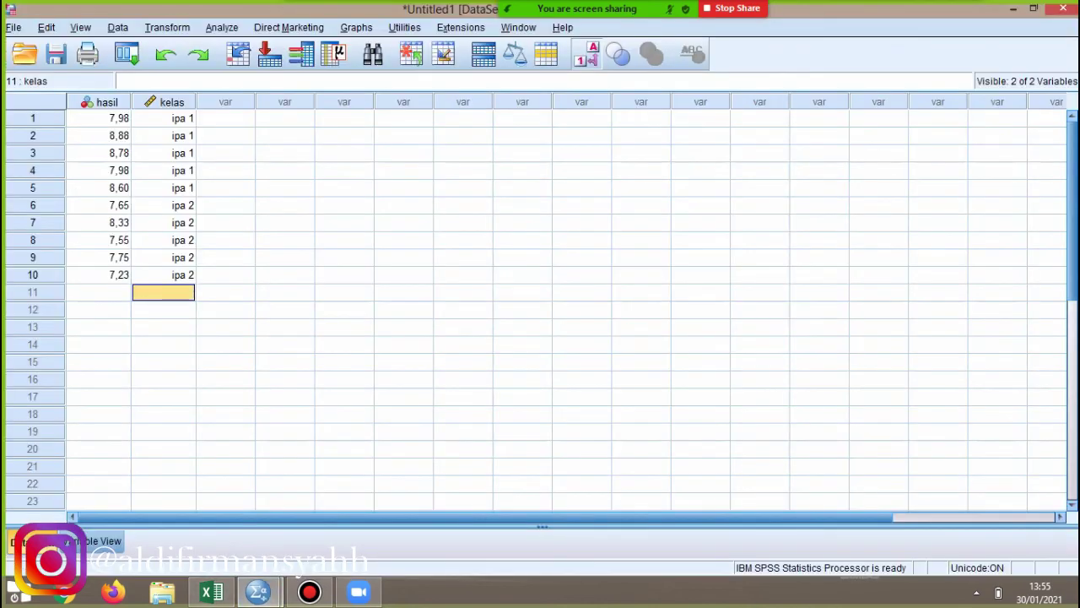
{"action": "left_click", "coordinate": [346, 503]}
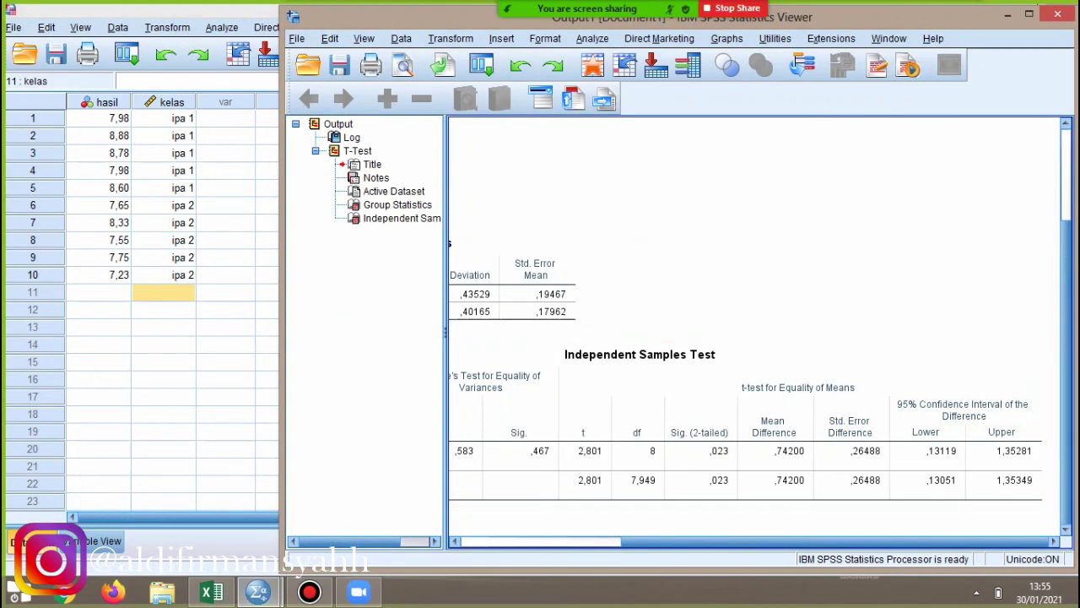
{"action": "left_click_drag", "start_coordinate": [936, 16], "coordinate": [915, 64]}
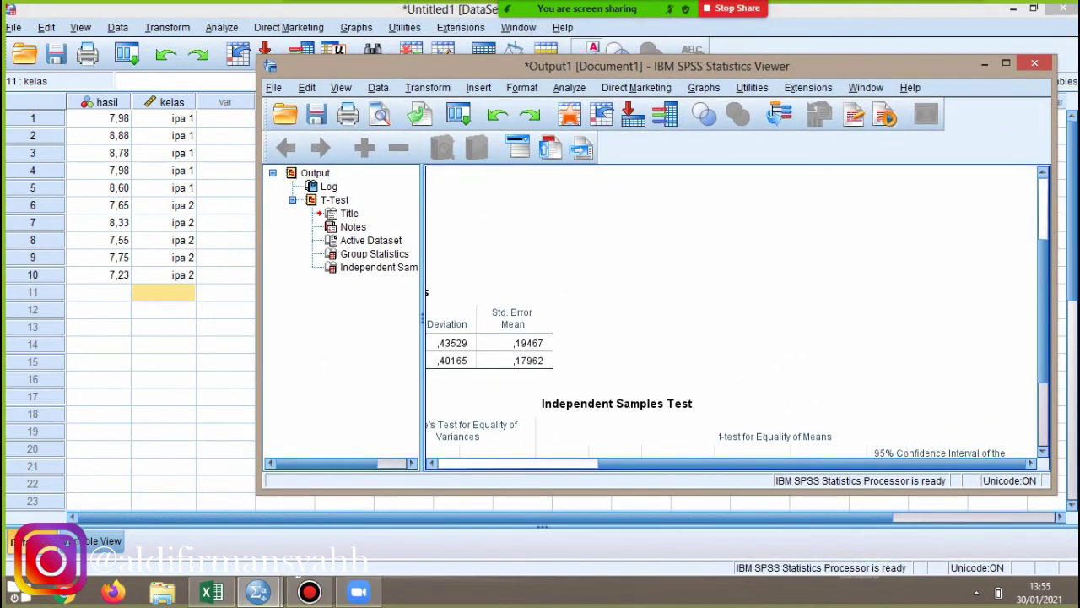
{"action": "left_click_drag", "start_coordinate": [1043, 310], "coordinate": [1043, 374]}
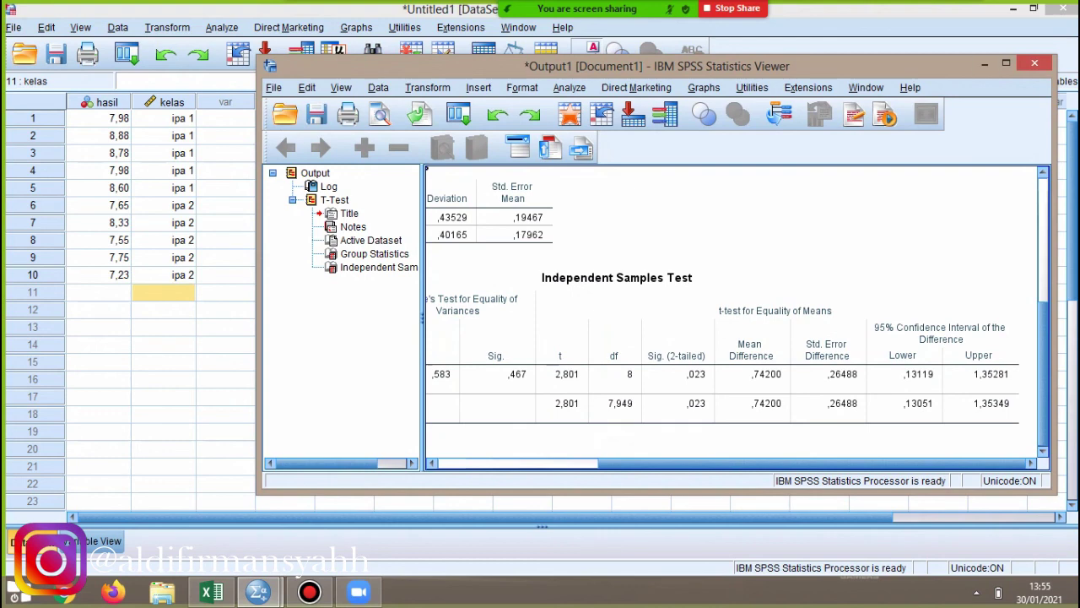